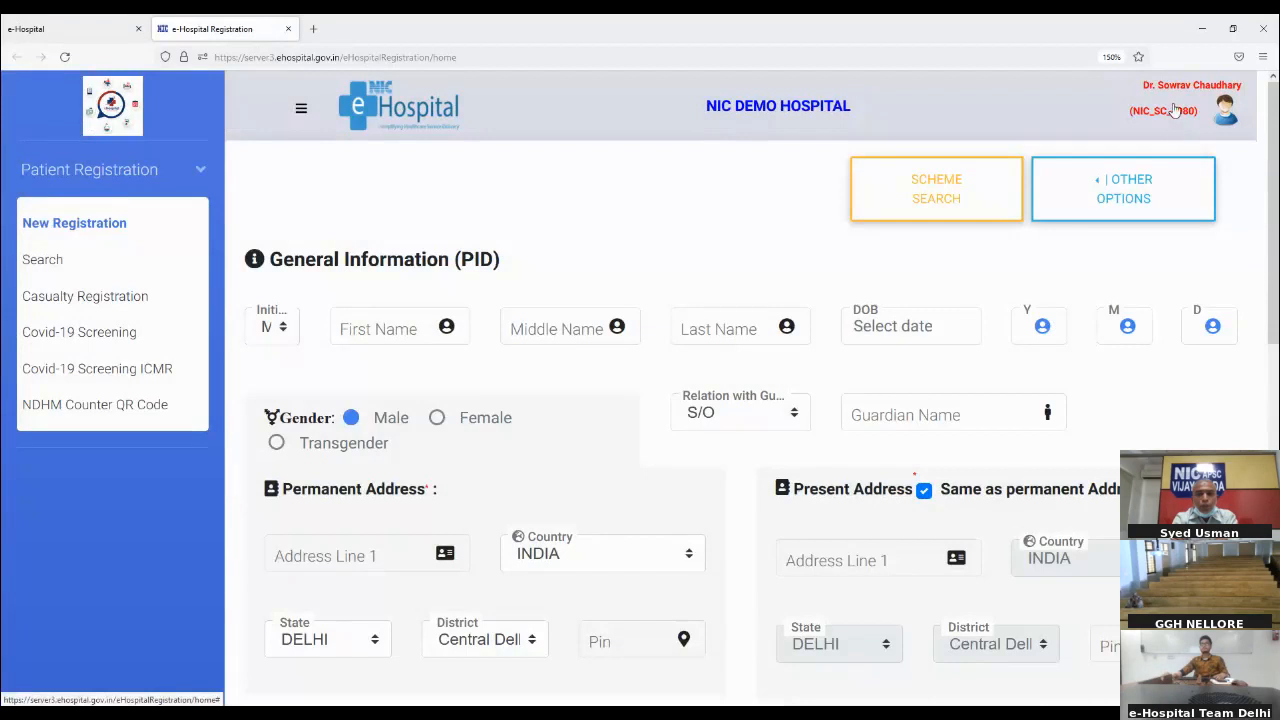
# Step: Log out of the Patient Registration module and close its browser tab
pyautogui.click(1175, 110)
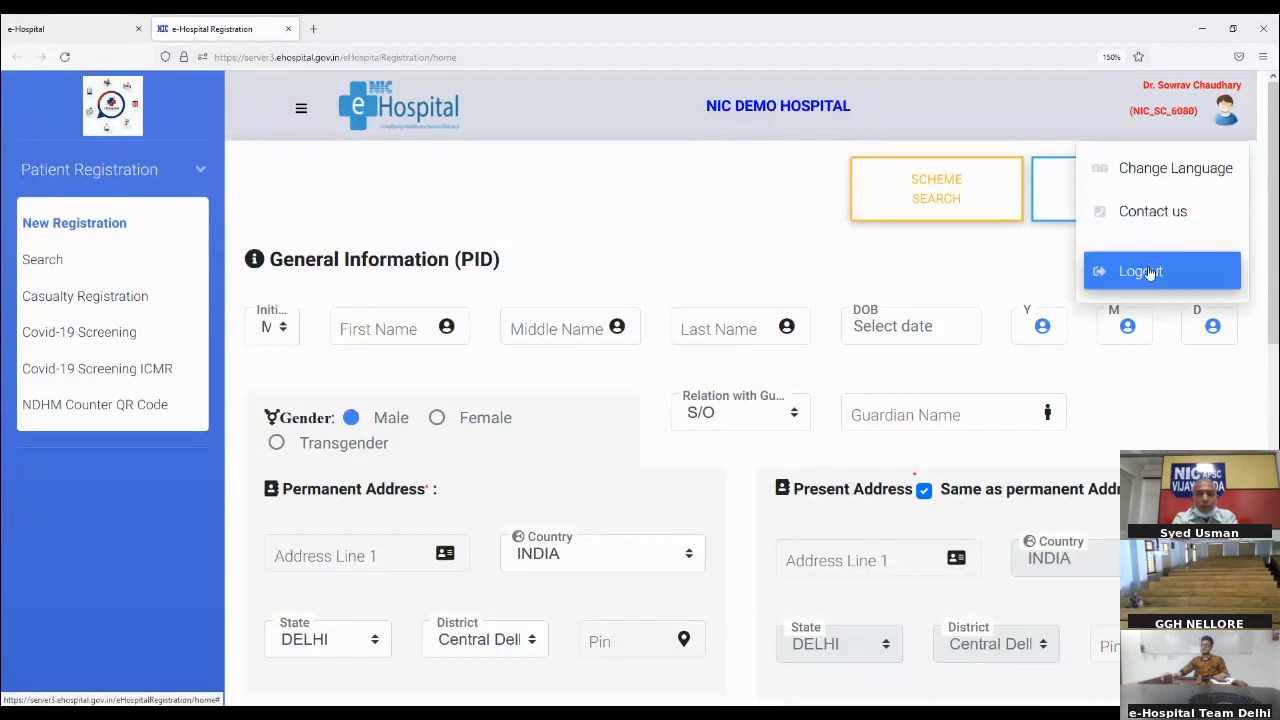
pyautogui.click(1150, 272)
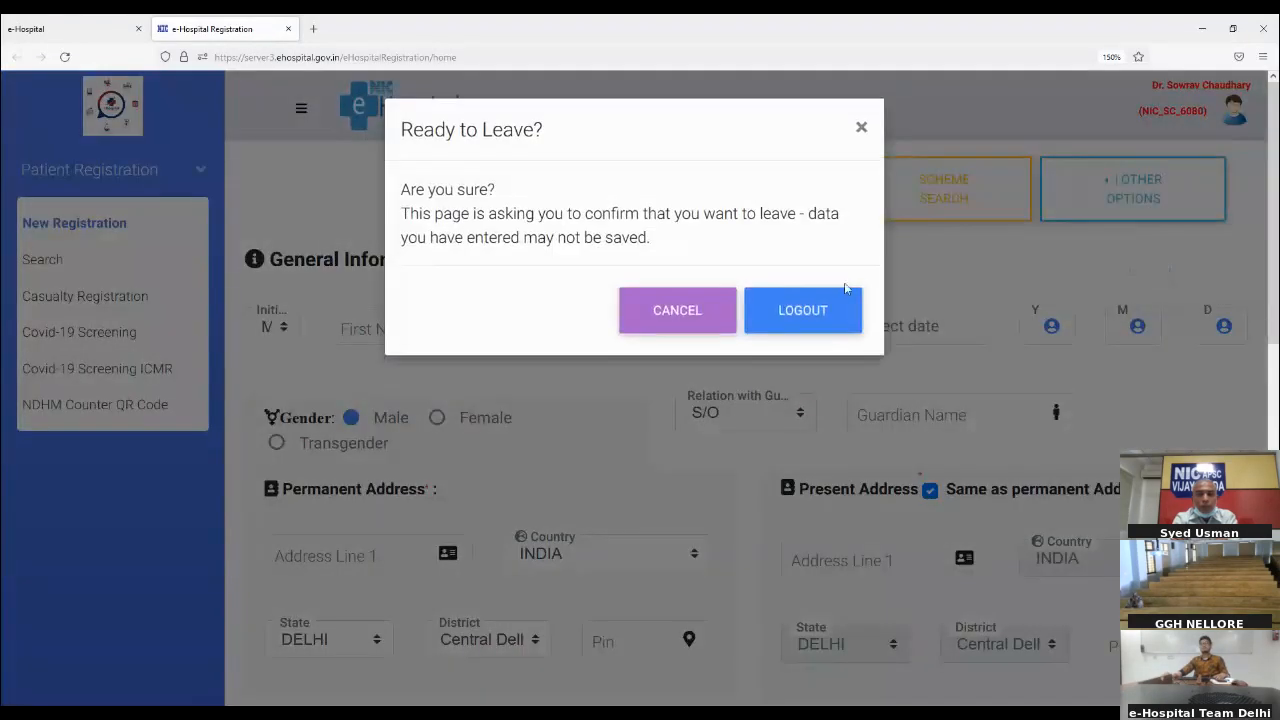
pyautogui.click(817, 315)
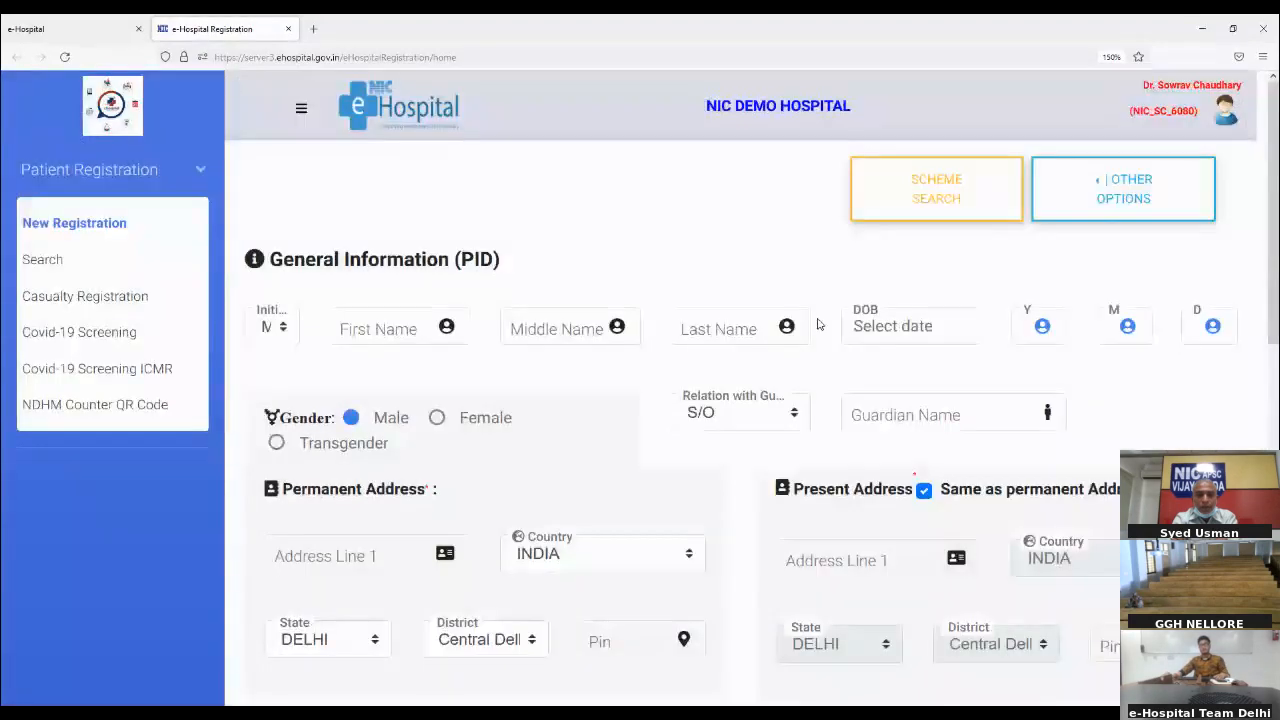
pyautogui.click(288, 29)
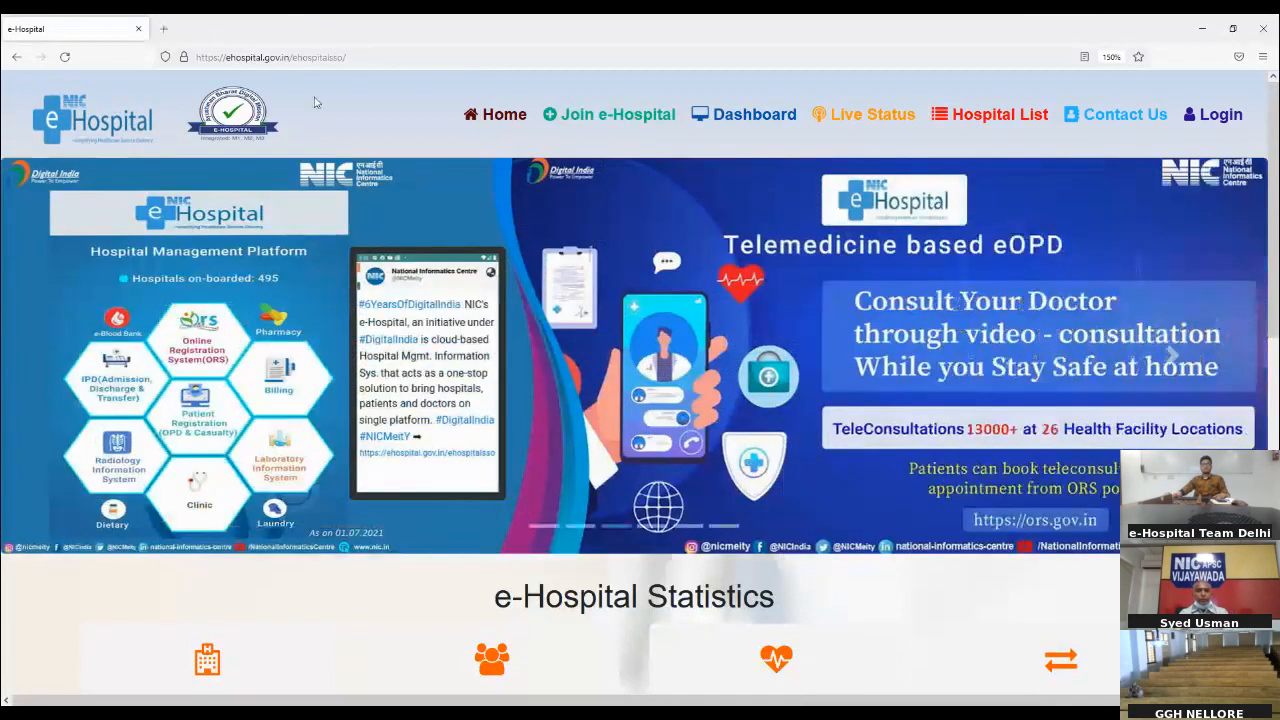
# Step: Replace the remaining e-Hospital tab with a fresh one and load ehospital.gov.in in it
pyautogui.click(164, 28)
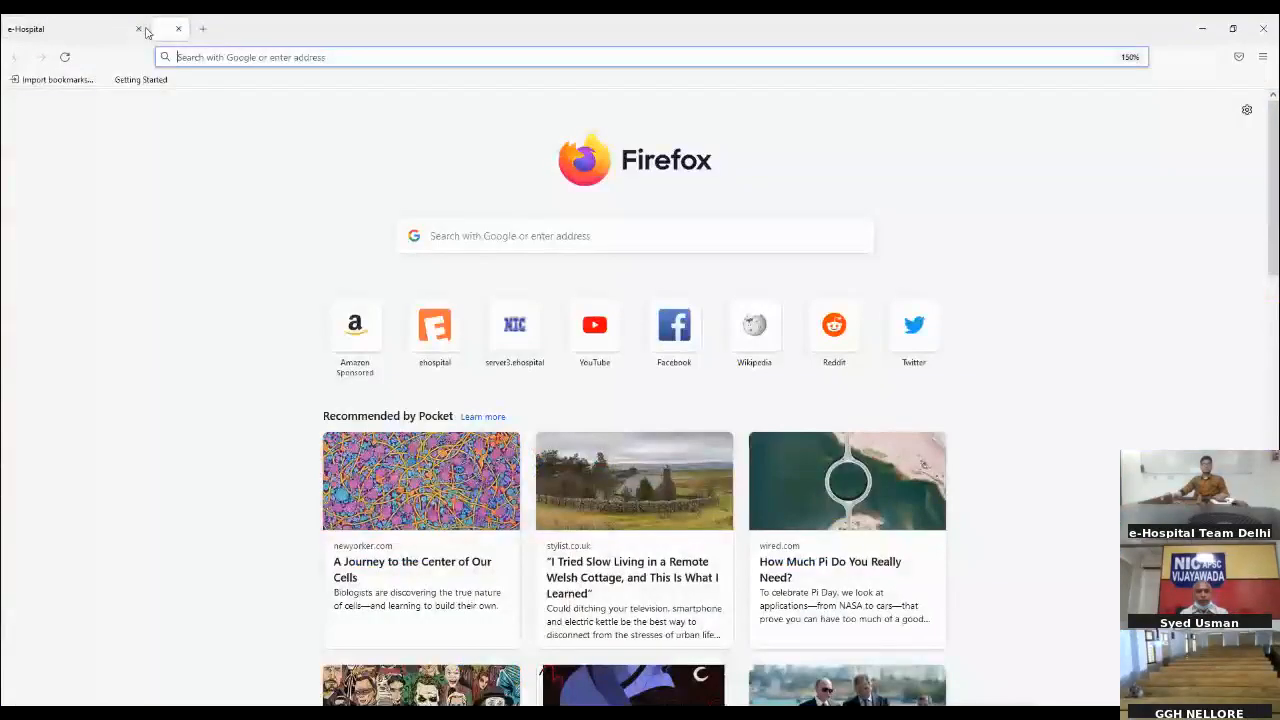
pyautogui.click(136, 28)
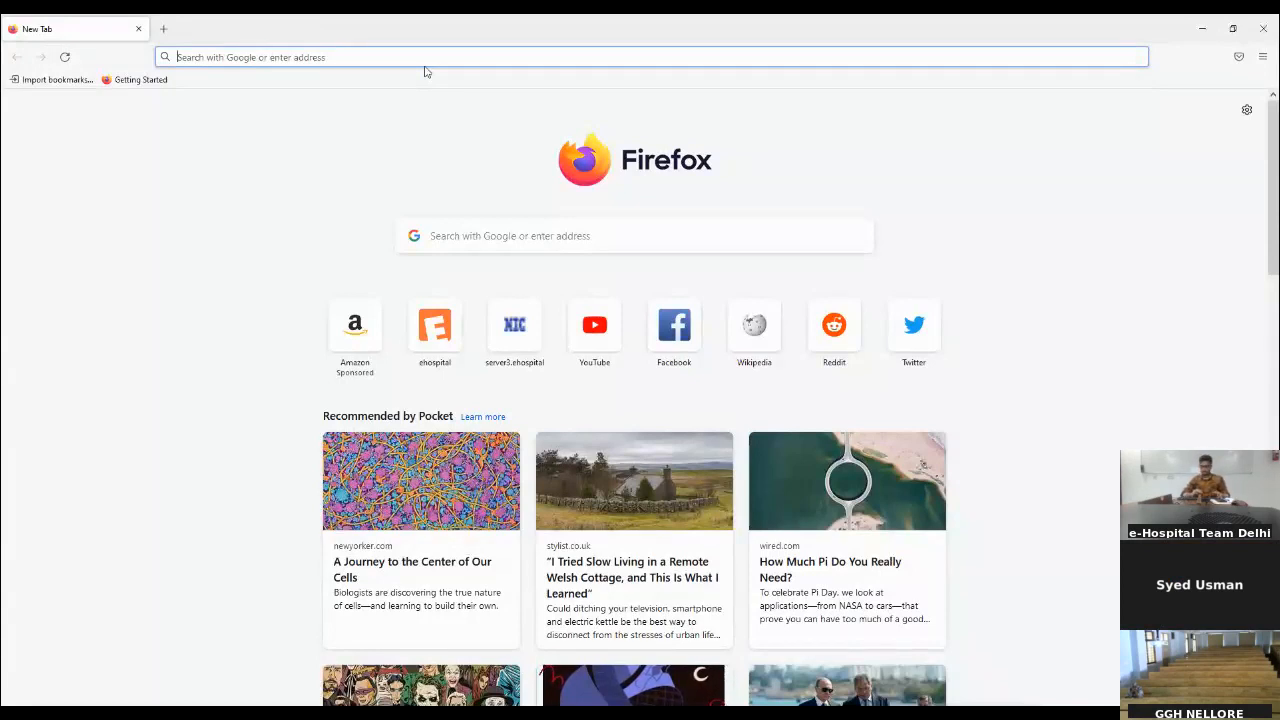
pyautogui.write('ehospita')
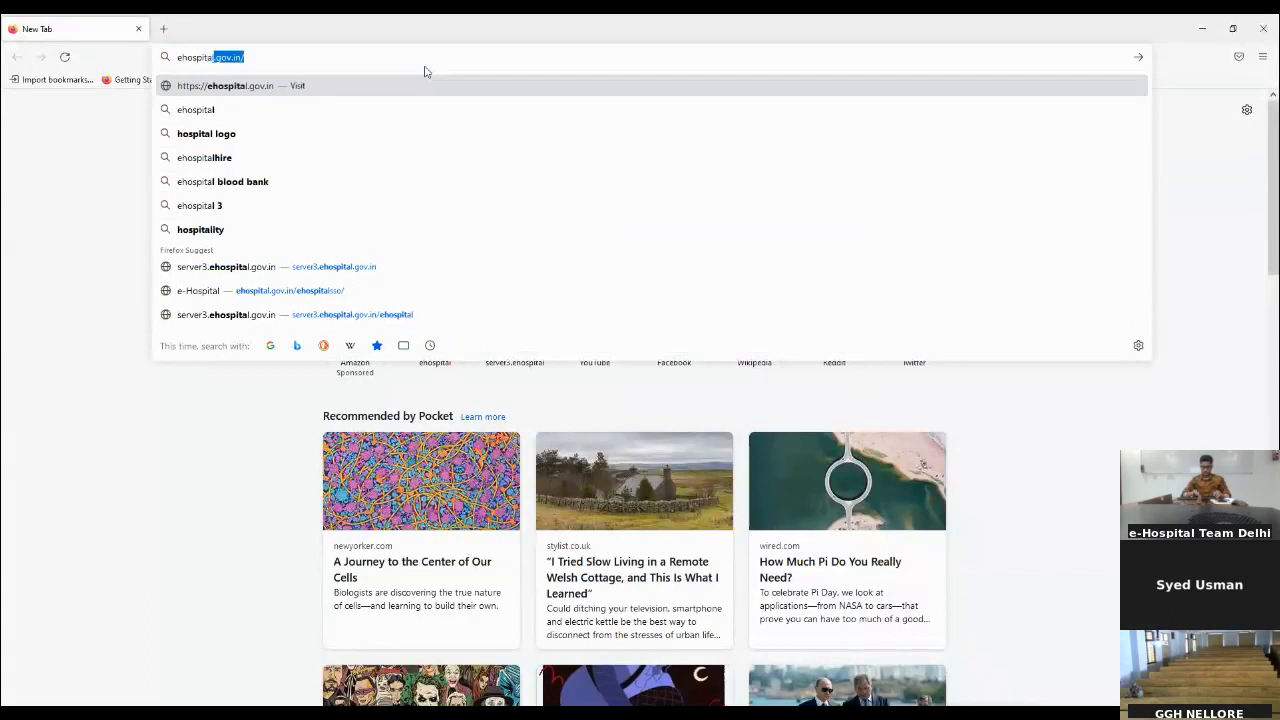
pyautogui.write('l.gov.in')
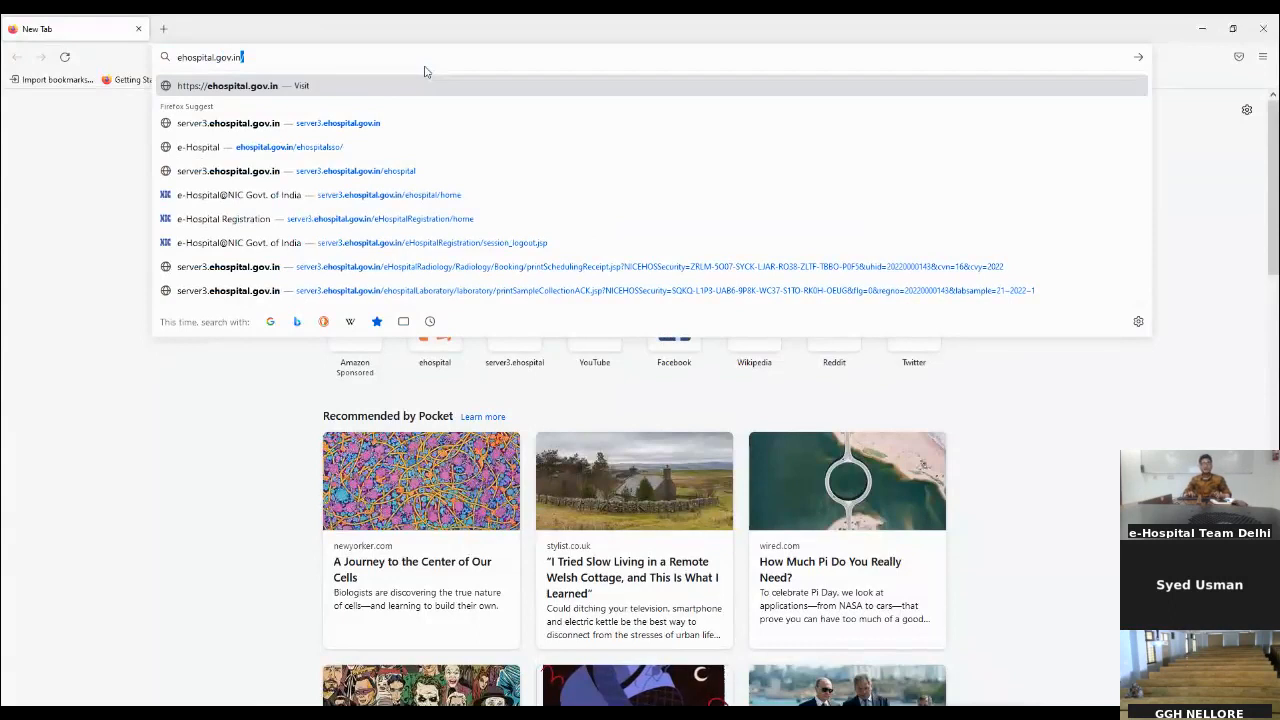
pyautogui.press('Return')
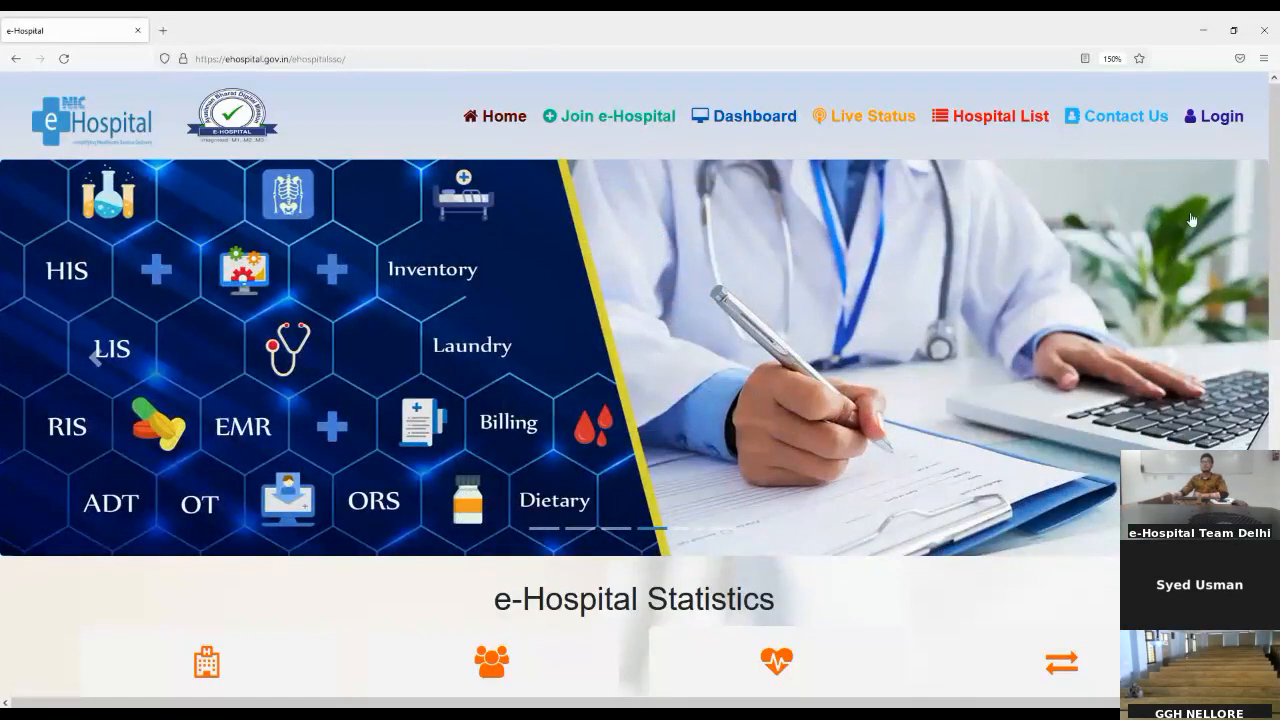
# Step: Open the e-Hospital login form and submit the account username
pyautogui.click(1225, 118)
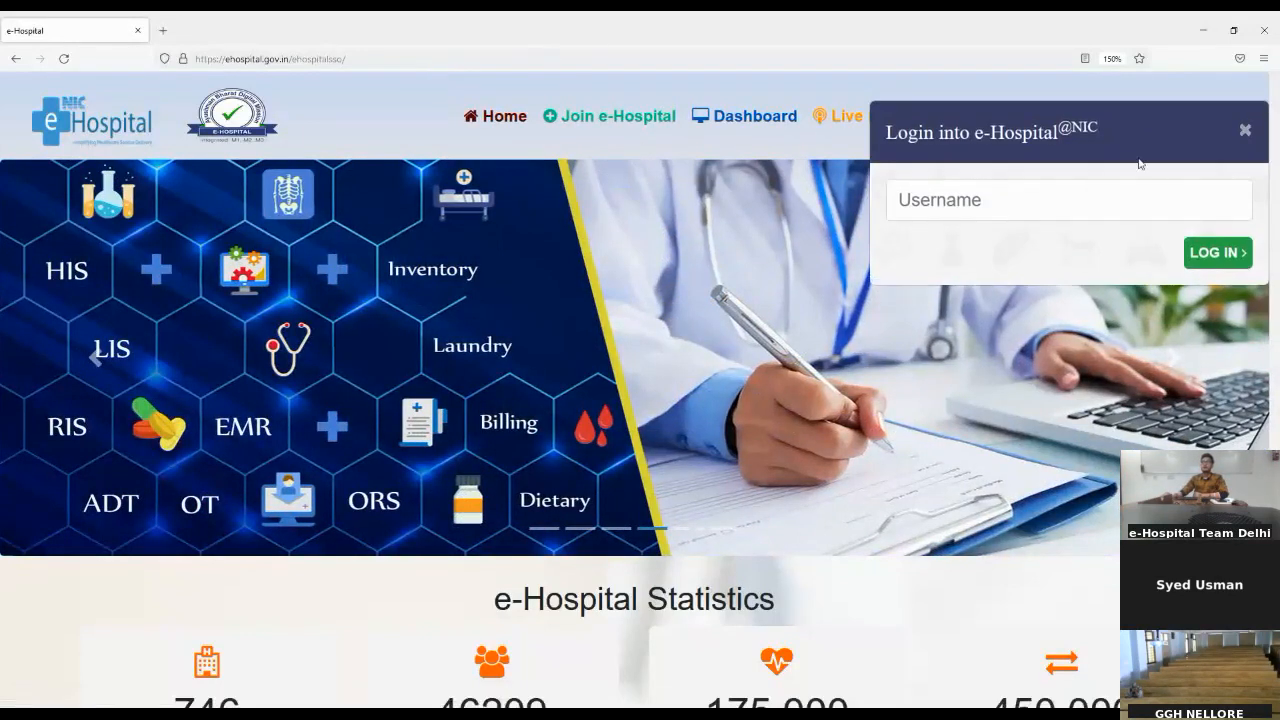
pyautogui.click(1086, 206)
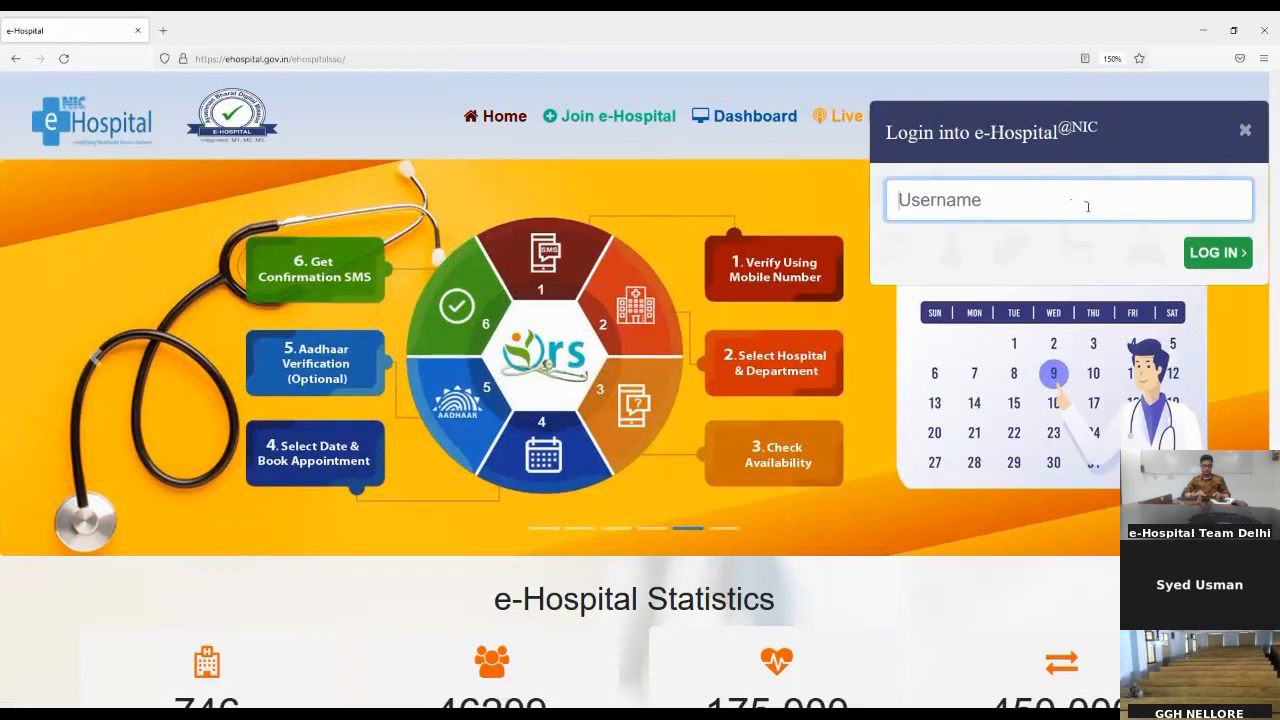
pyautogui.write('NI')
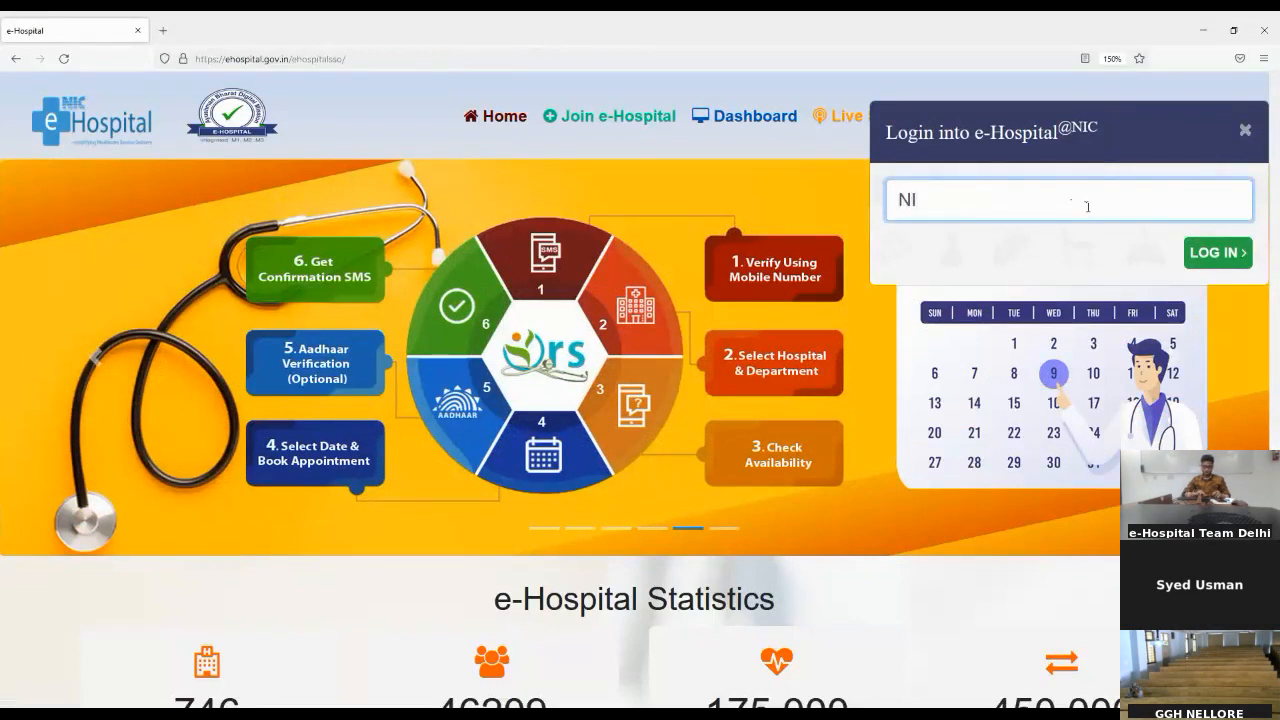
pyautogui.write('C_SC')
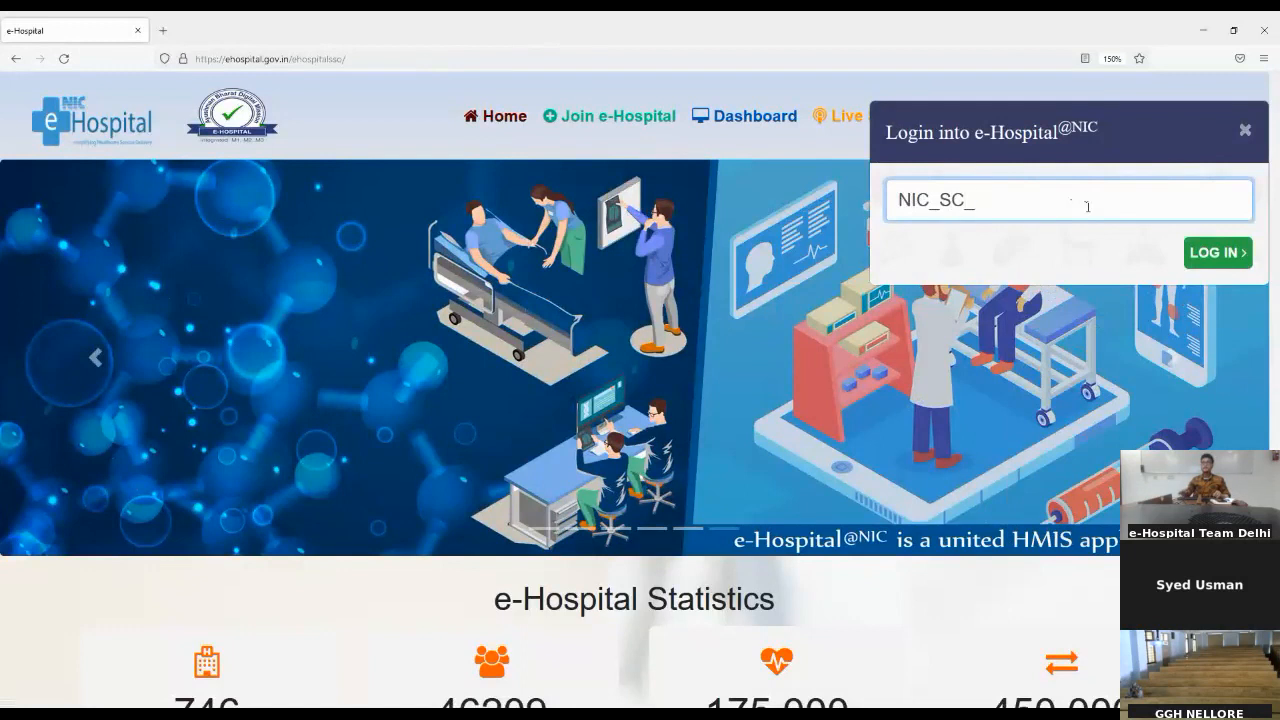
pyautogui.write('_6080')
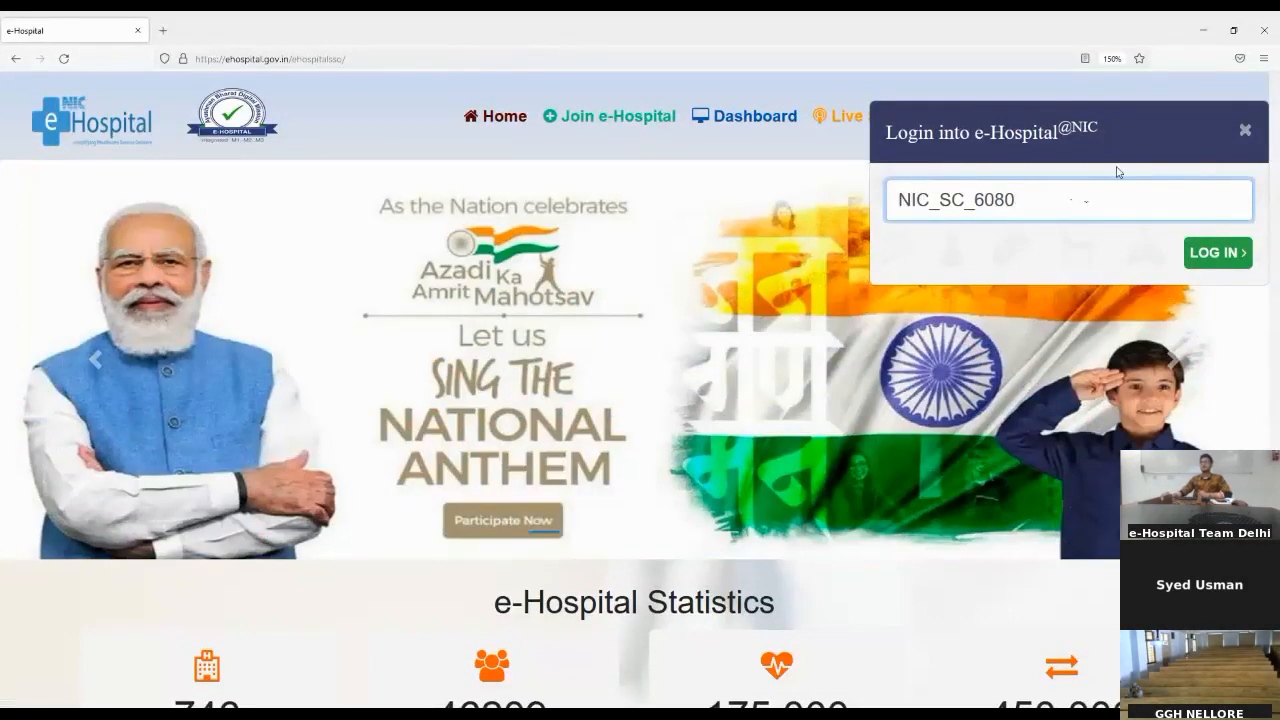
pyautogui.click(1218, 264)
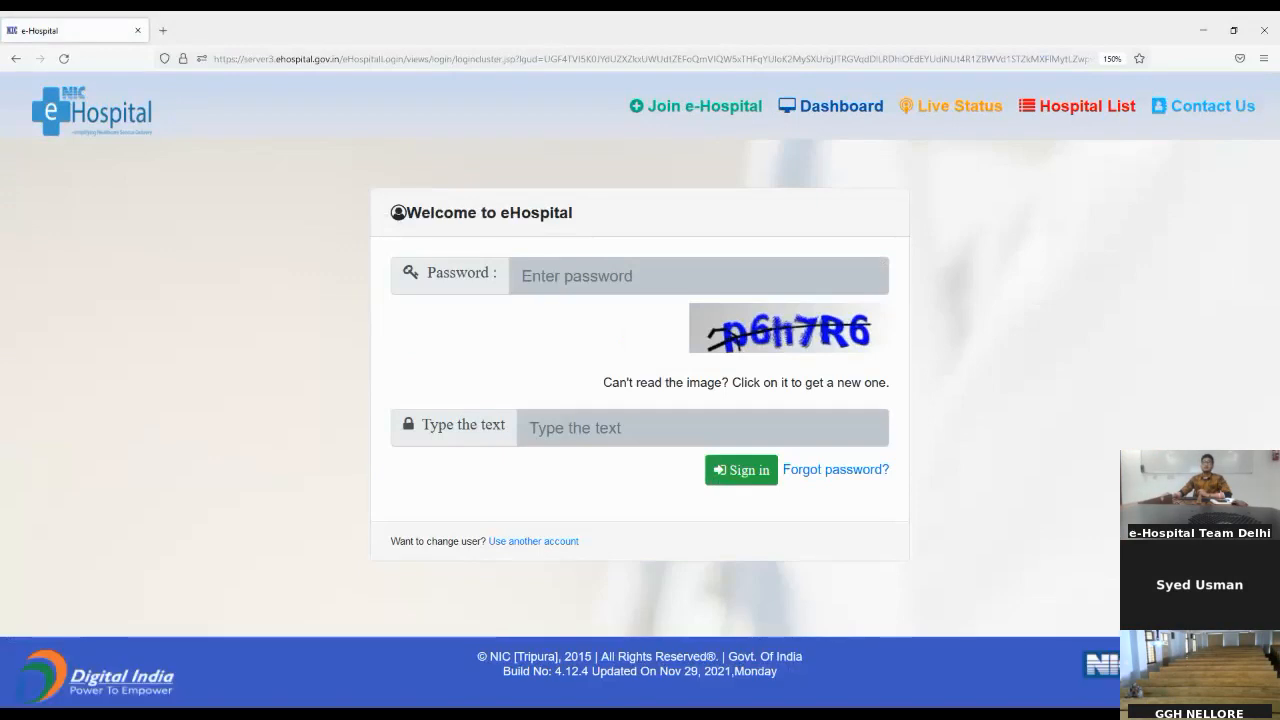
# Step: Enter the account password on the eHospital sign-in page
pyautogui.click(628, 279)
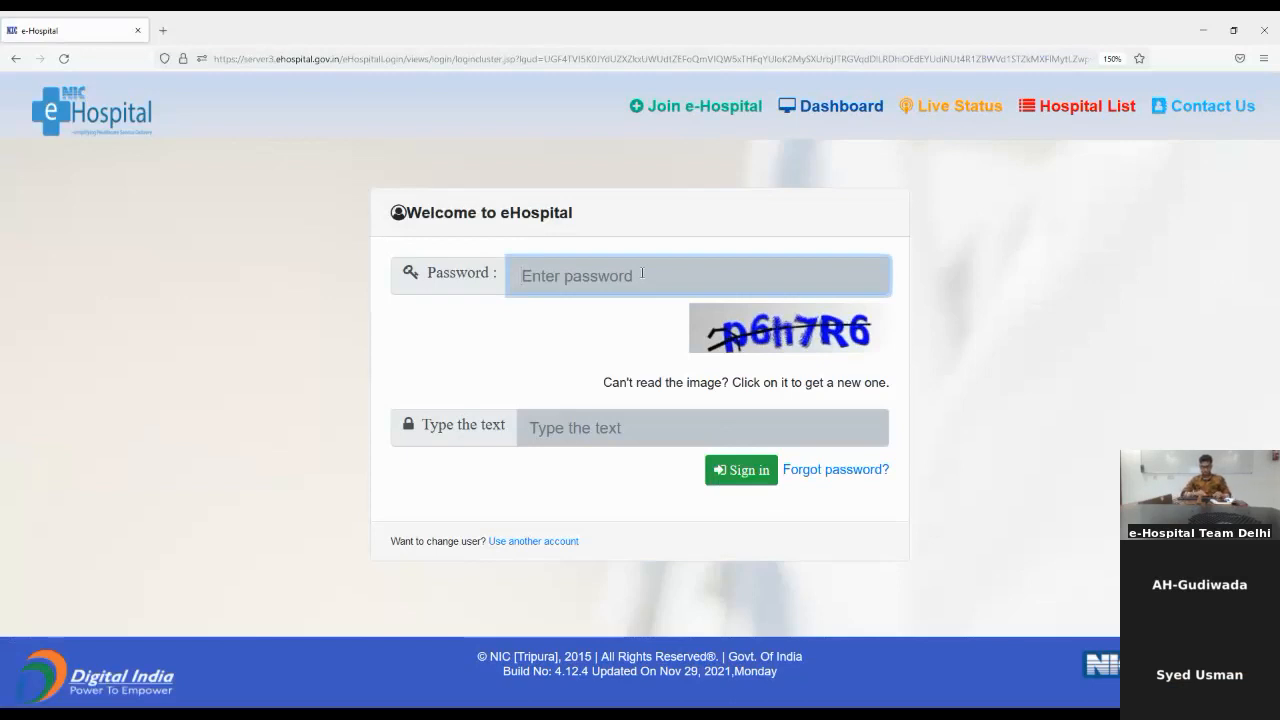
pyautogui.write('a••••••')
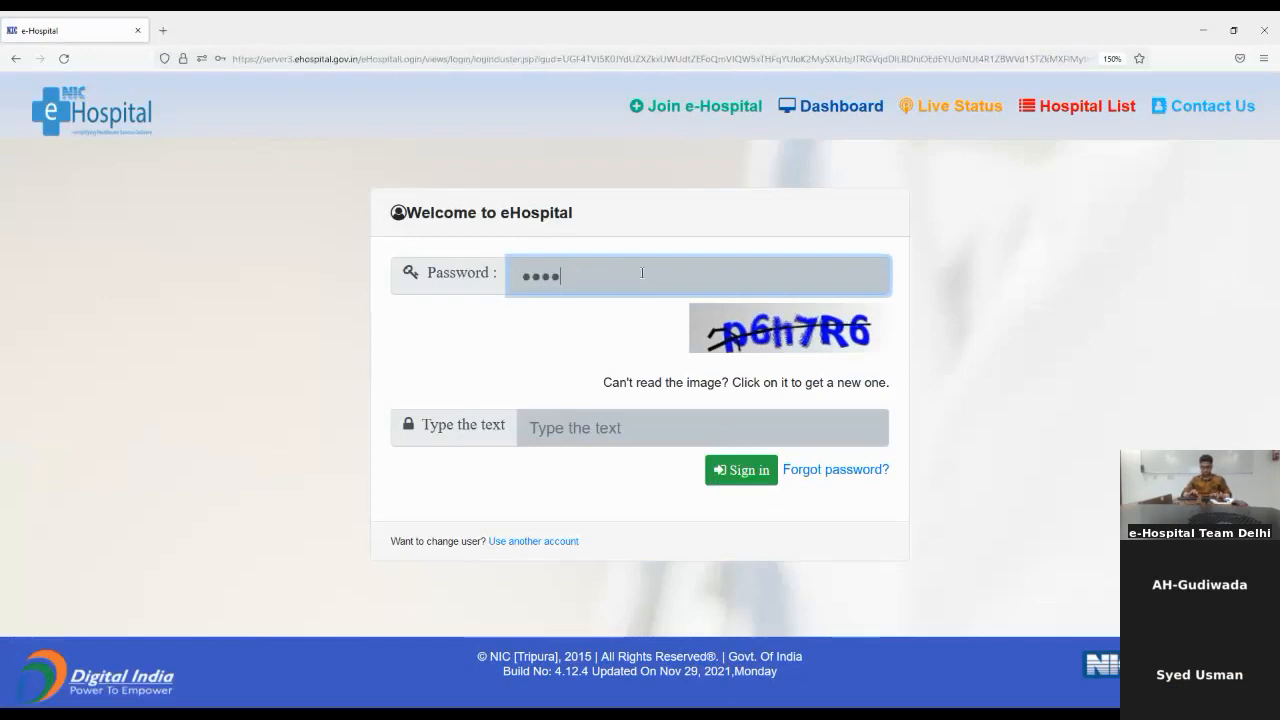
pyautogui.write('••••')
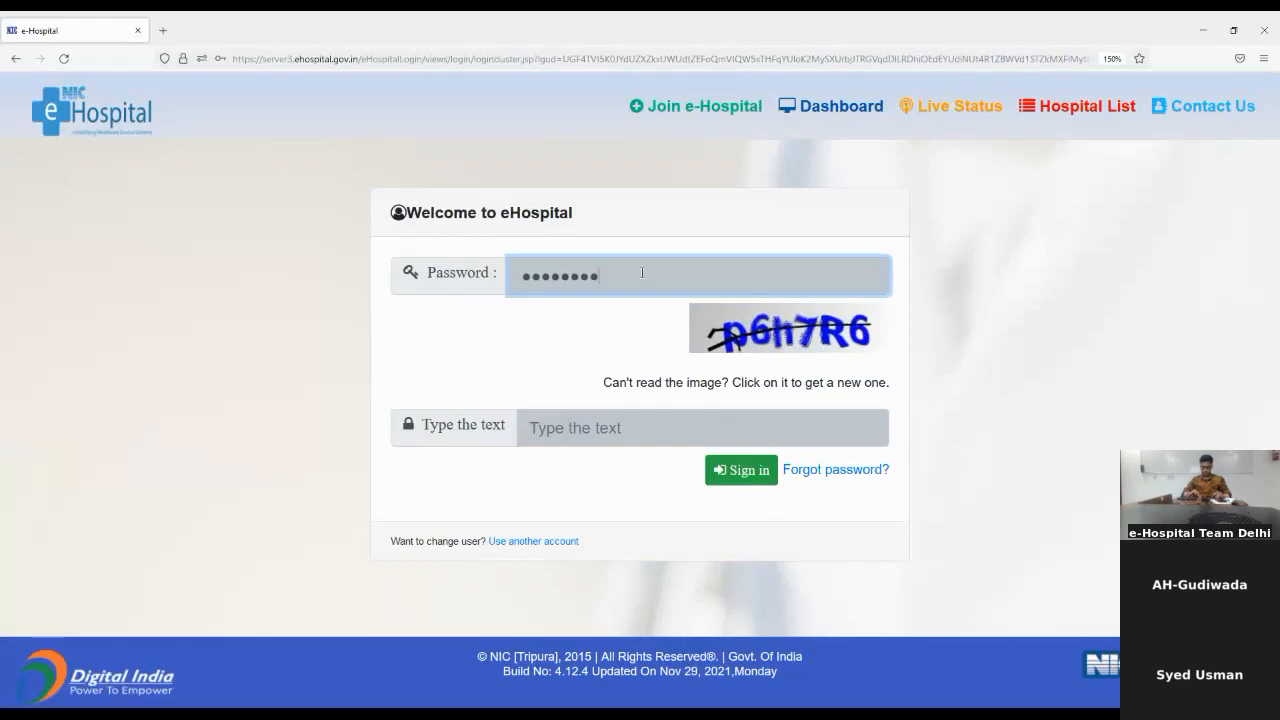
pyautogui.write('•')
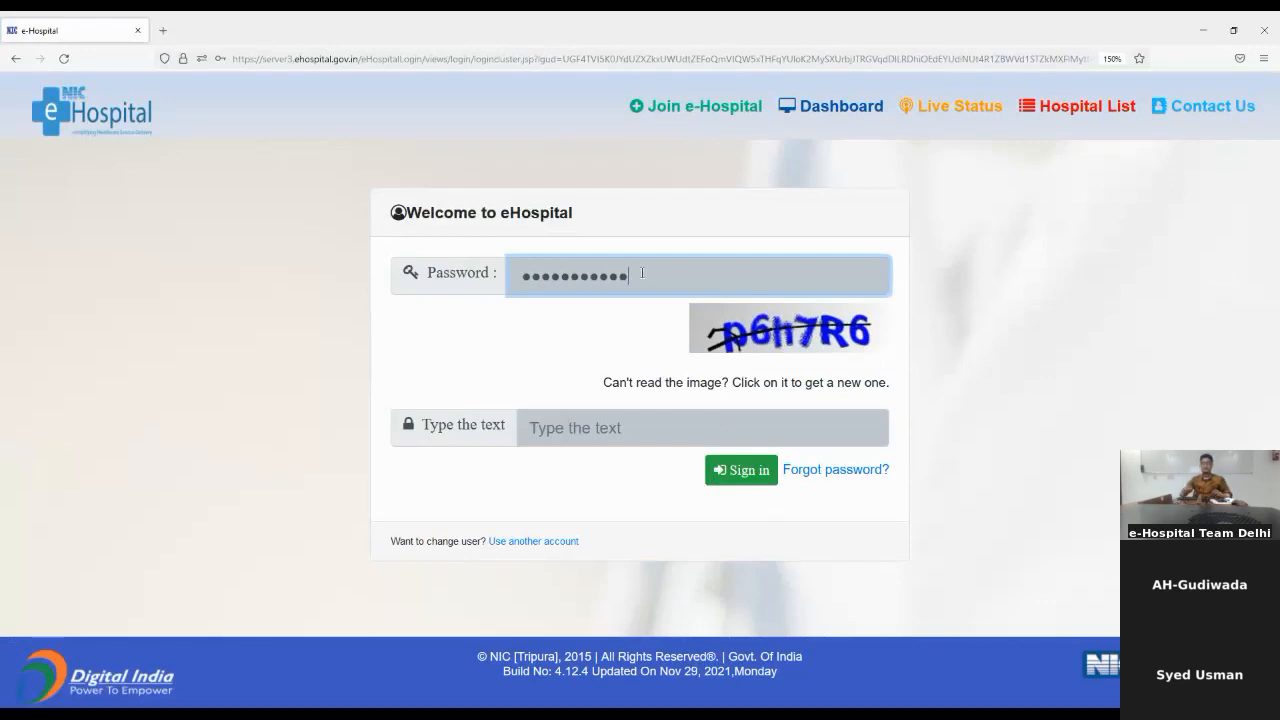
# Step: Enter the captcha text, sign in, and decline saving the password in the browser
pyautogui.click(692, 420)
pyautogui.write('p')
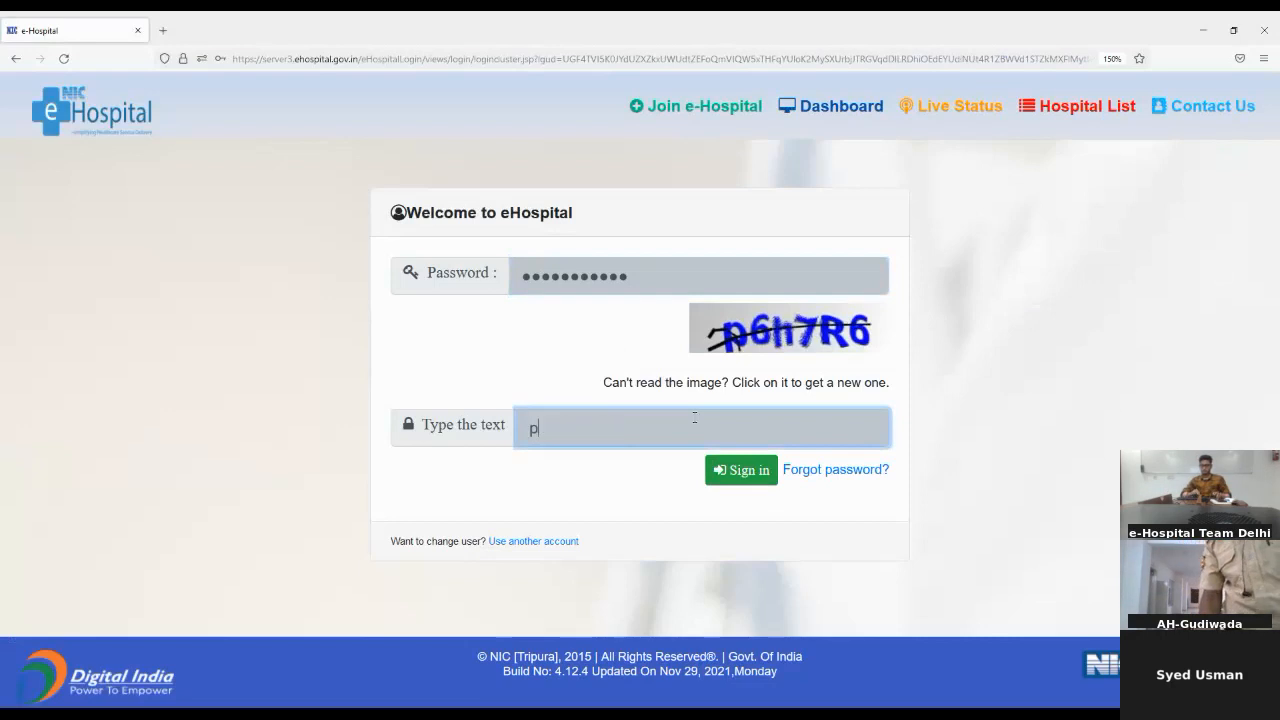
pyautogui.write('6h')
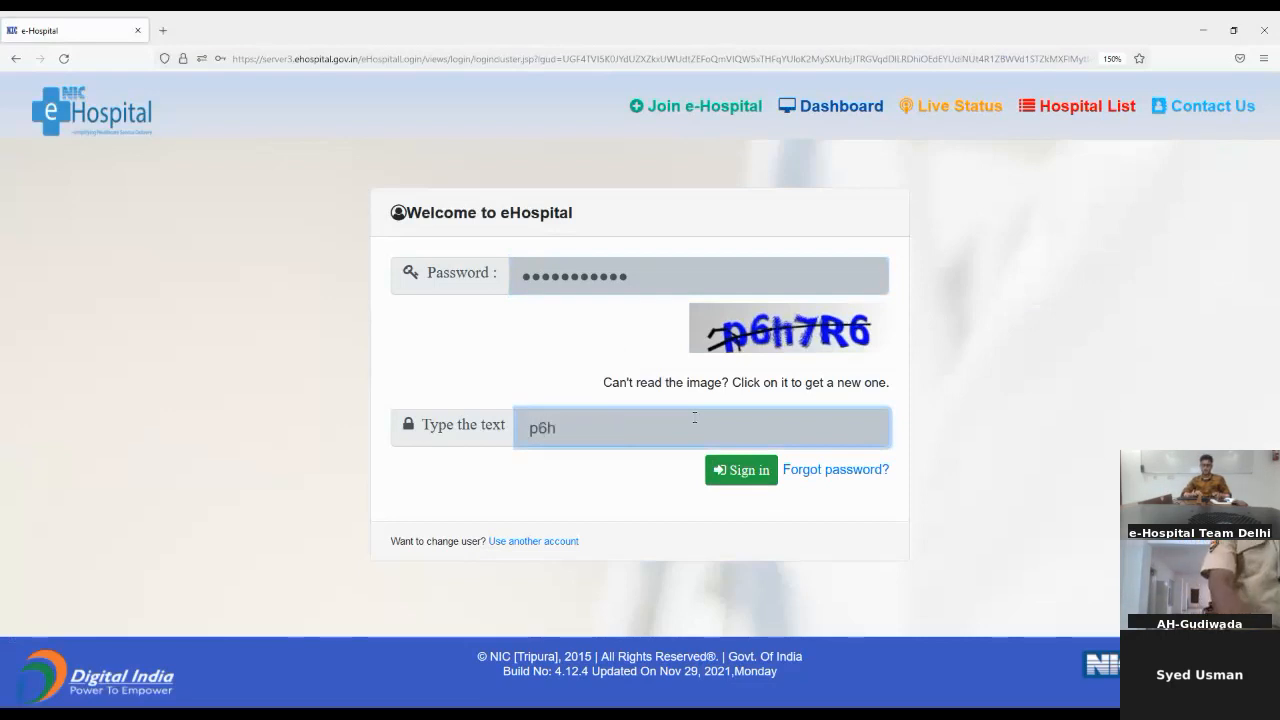
pyautogui.write('7')
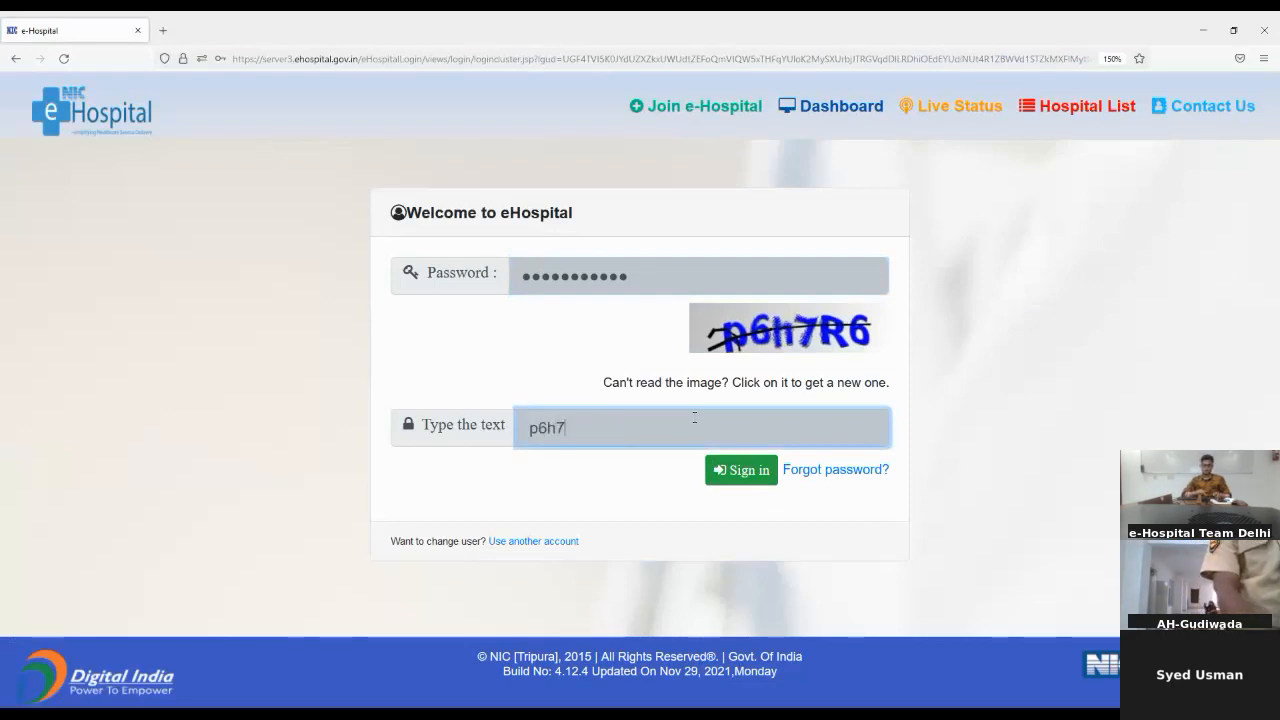
pyautogui.write('r6')
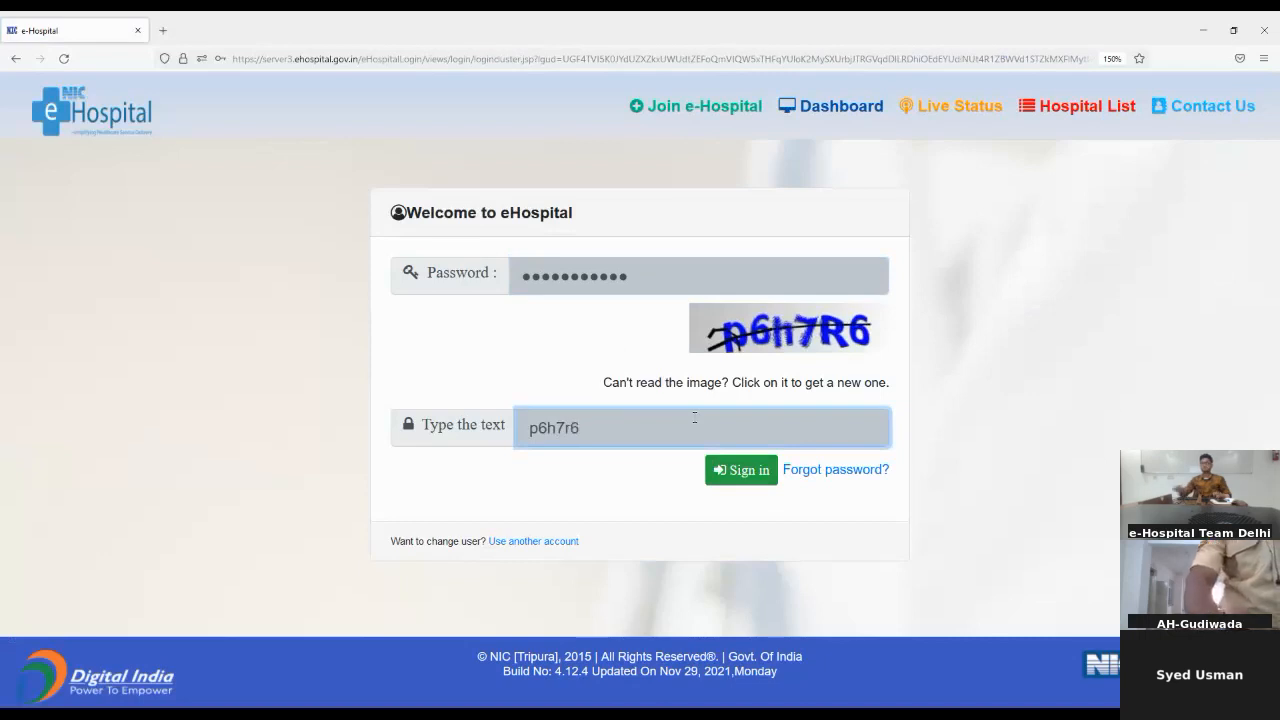
pyautogui.click(767, 480)
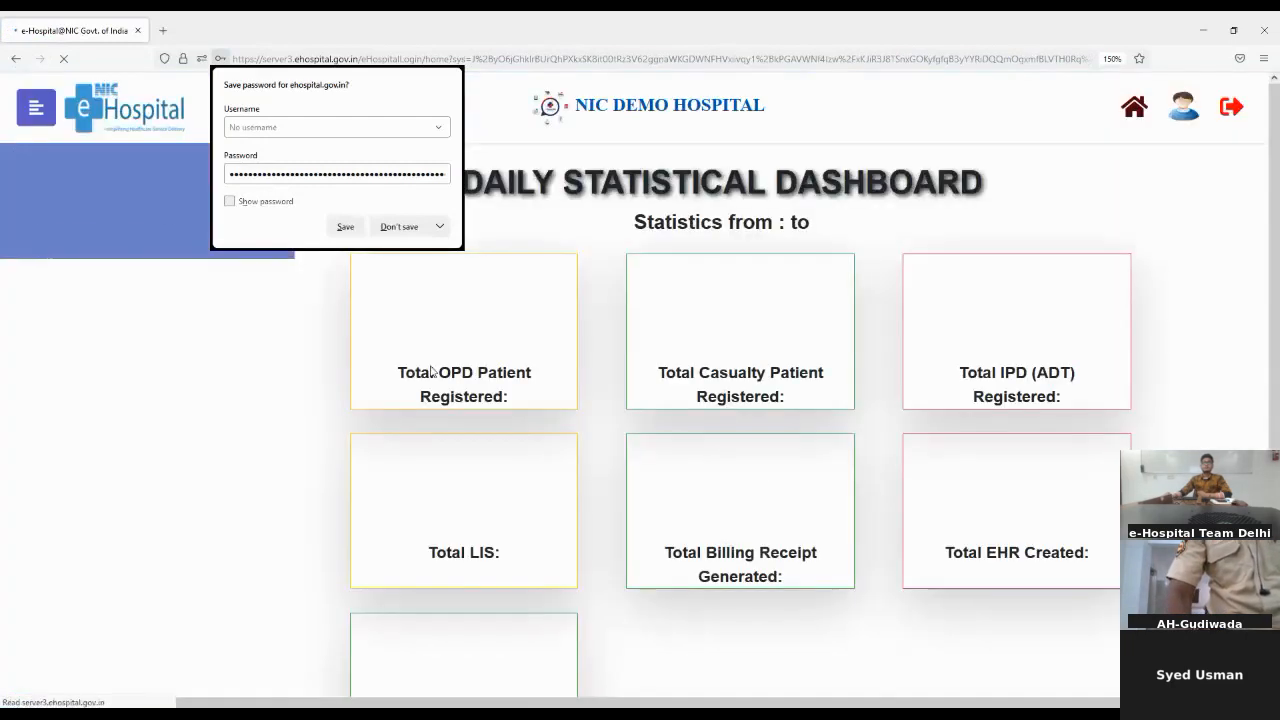
pyautogui.click(397, 228)
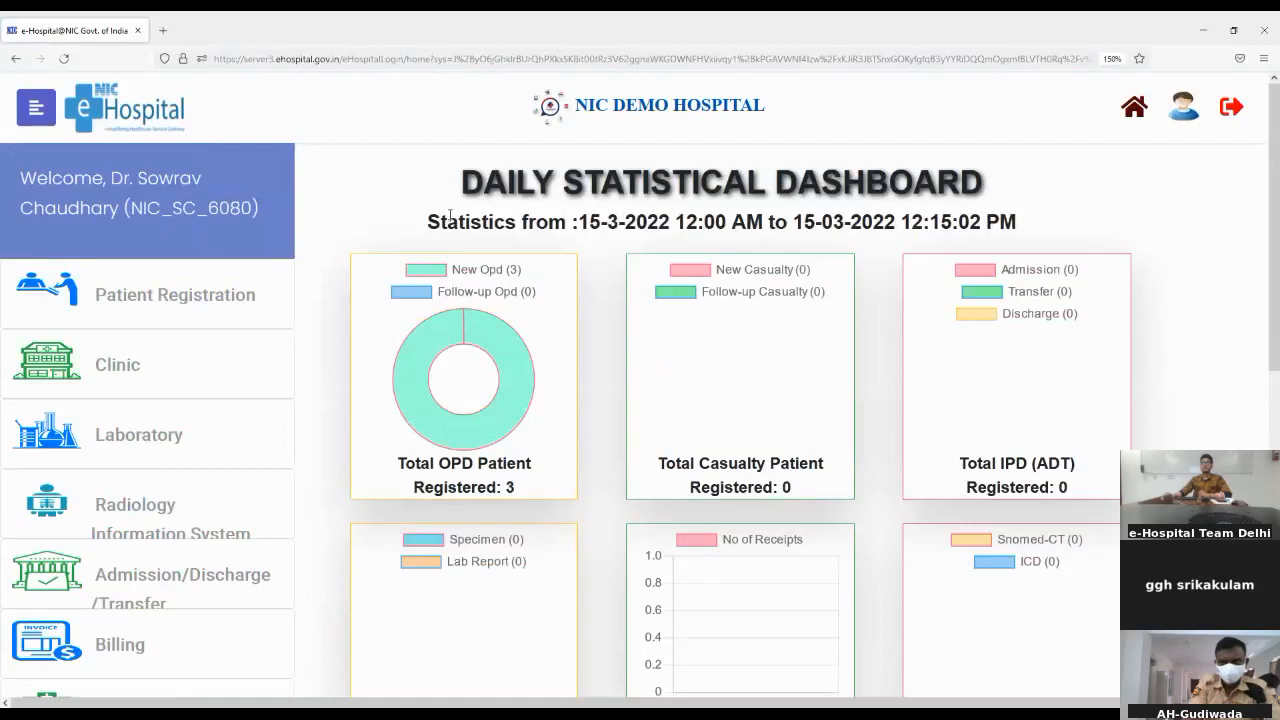
# Step: Launch the Clinic module in its separate window and open OP Consultation under Clinic
pyautogui.scroll(-1, 535, 289)
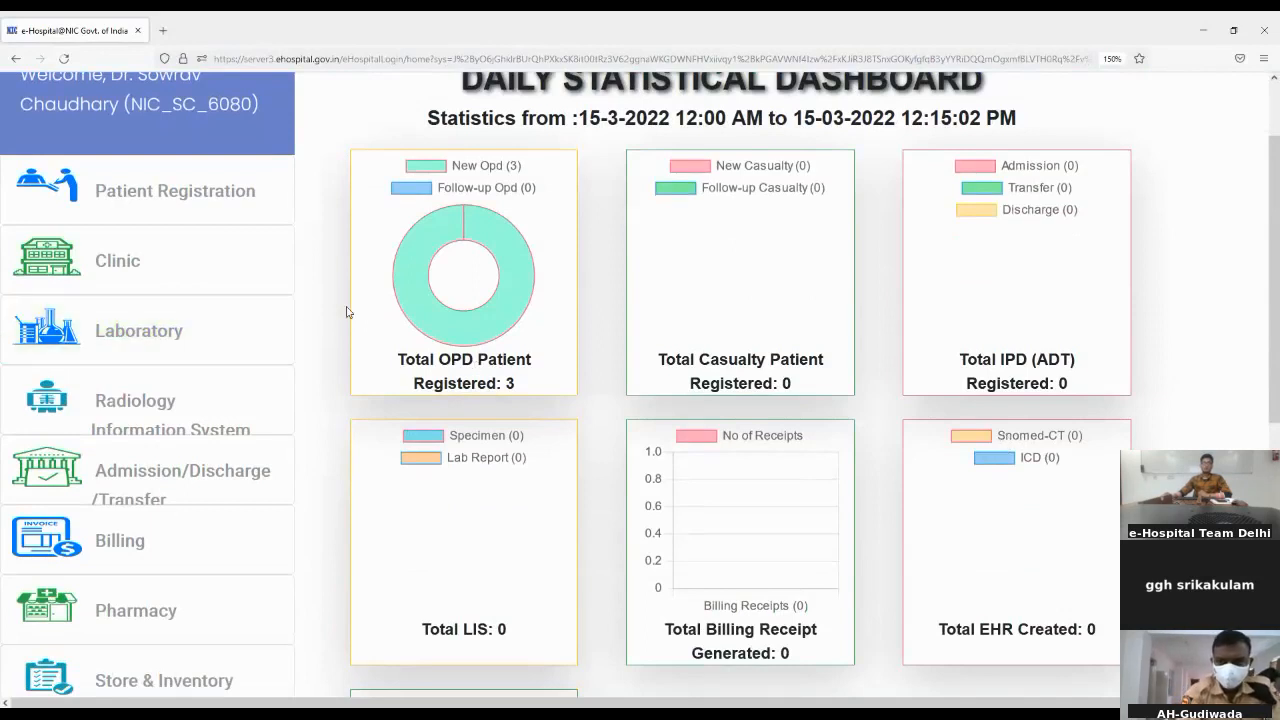
pyautogui.scroll(2, 347, 312)
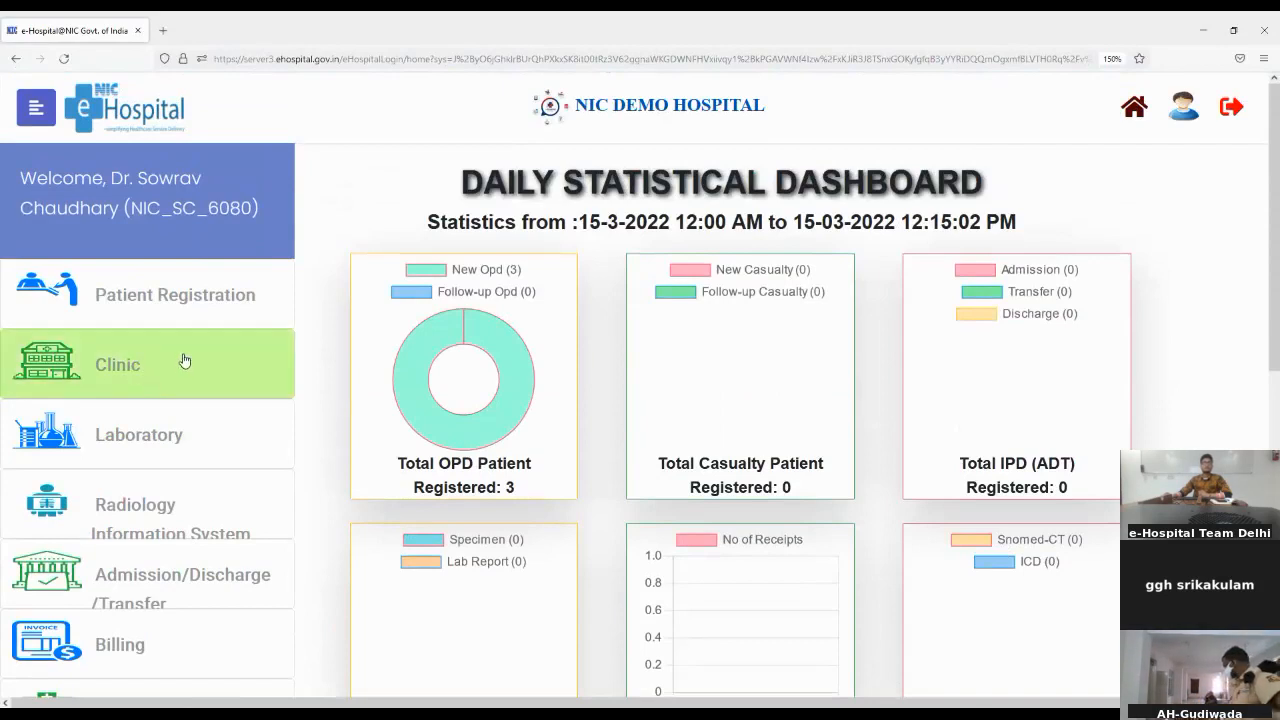
pyautogui.scroll(-2, 327, 331)
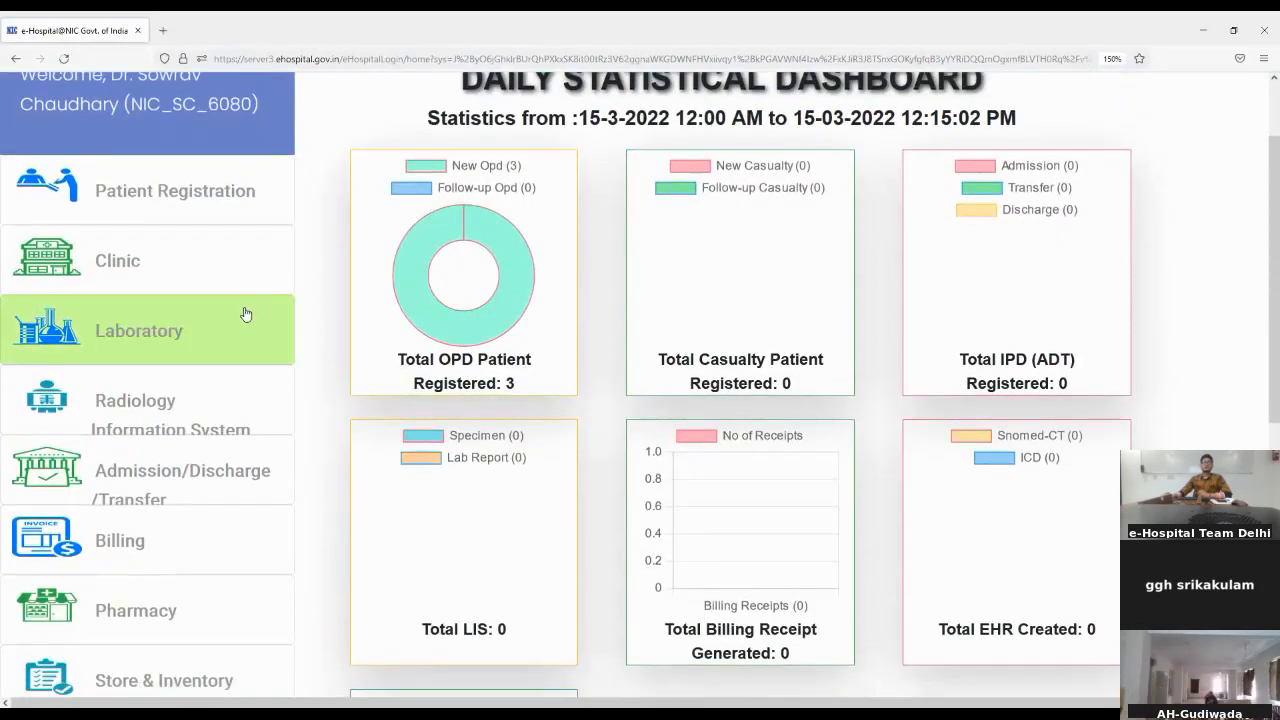
pyautogui.click(183, 266)
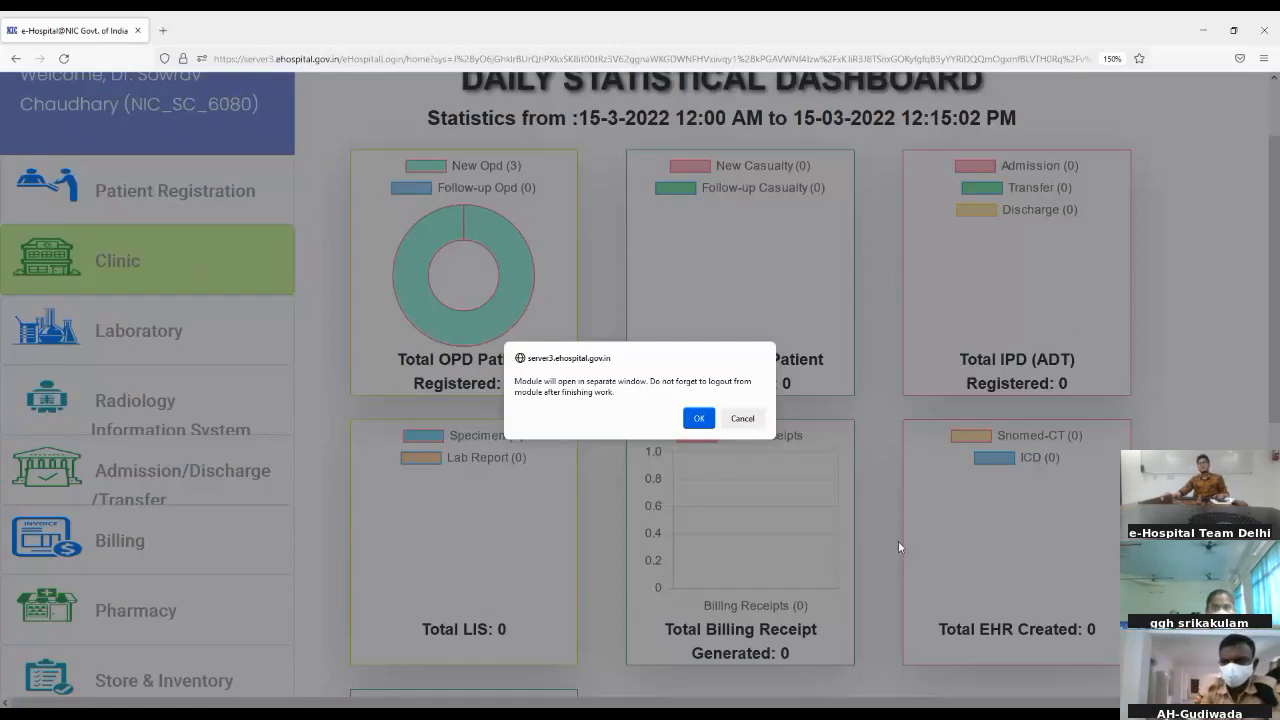
pyautogui.click(699, 418)
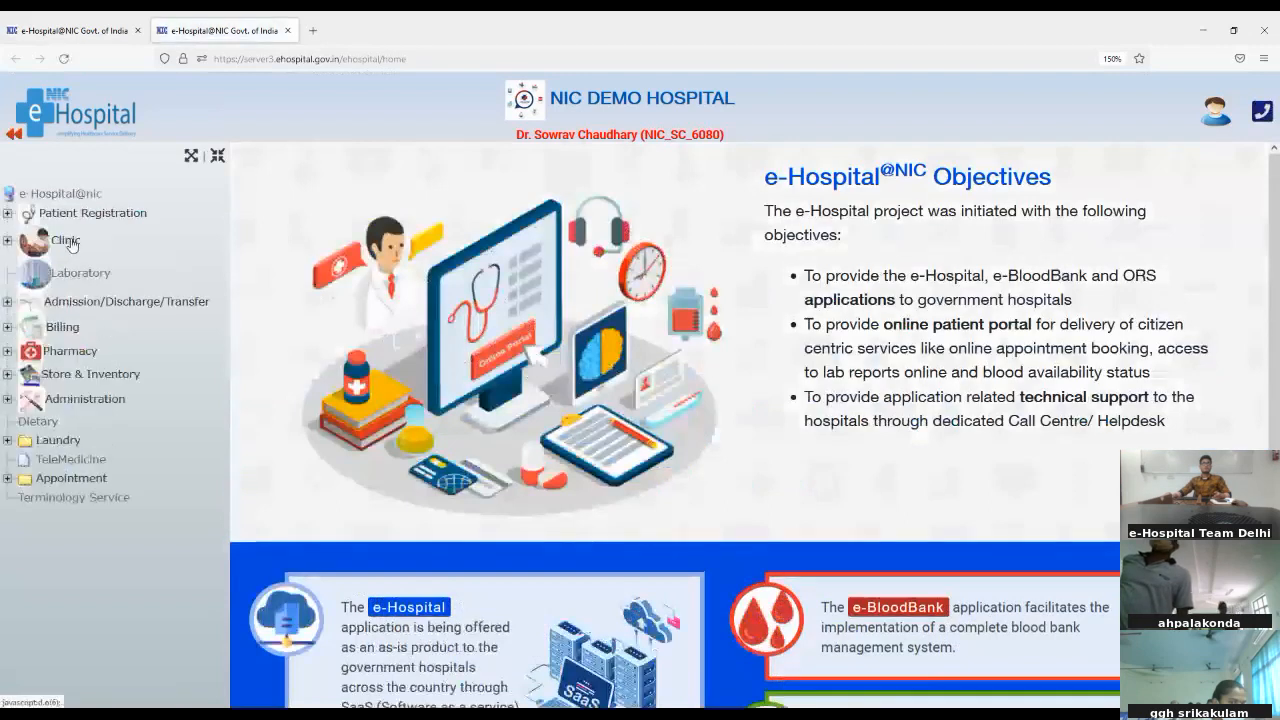
pyautogui.click(66, 241)
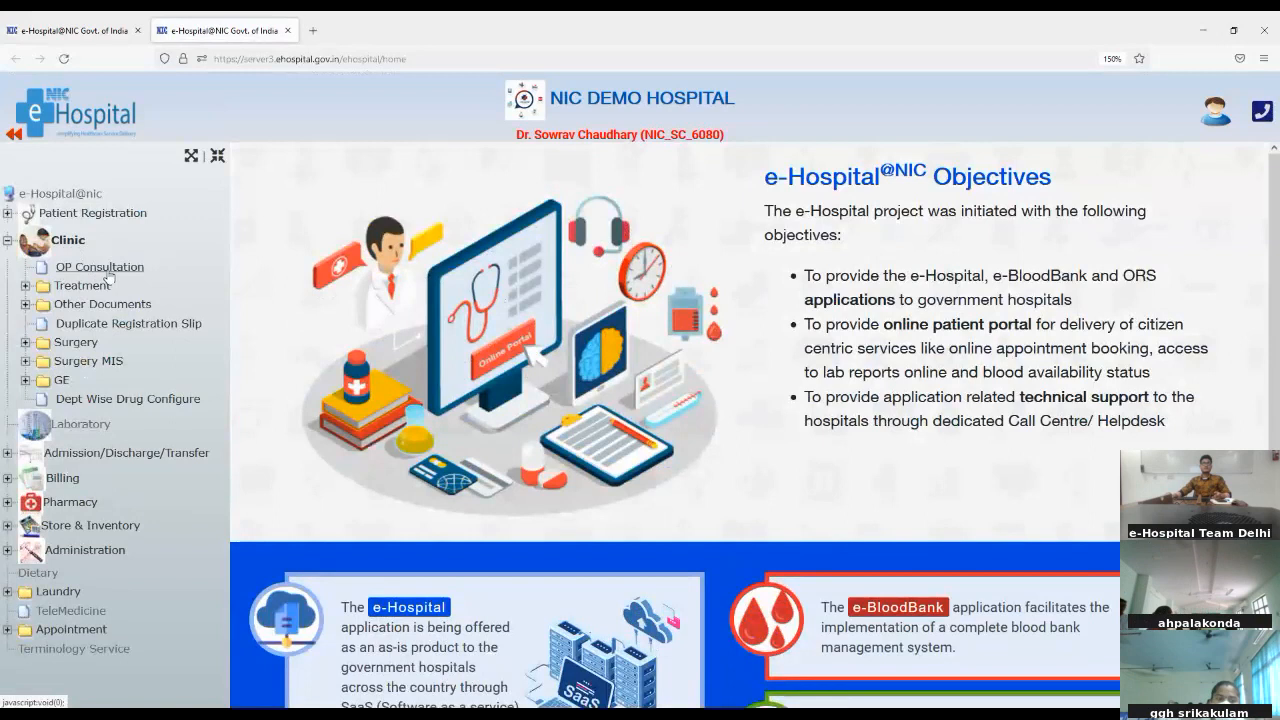
pyautogui.click(108, 269)
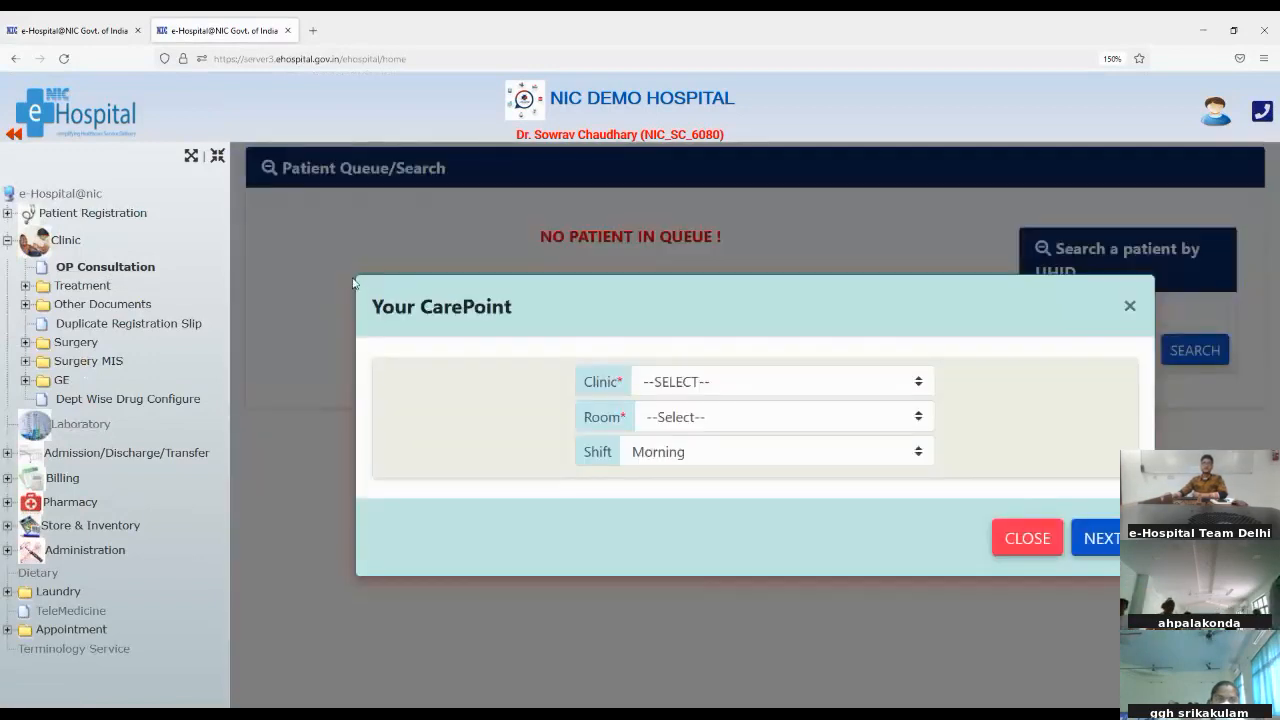
# Step: Set the care point to the Medicine clinic, room 001, and continue to its patient queue
pyautogui.click(770, 388)
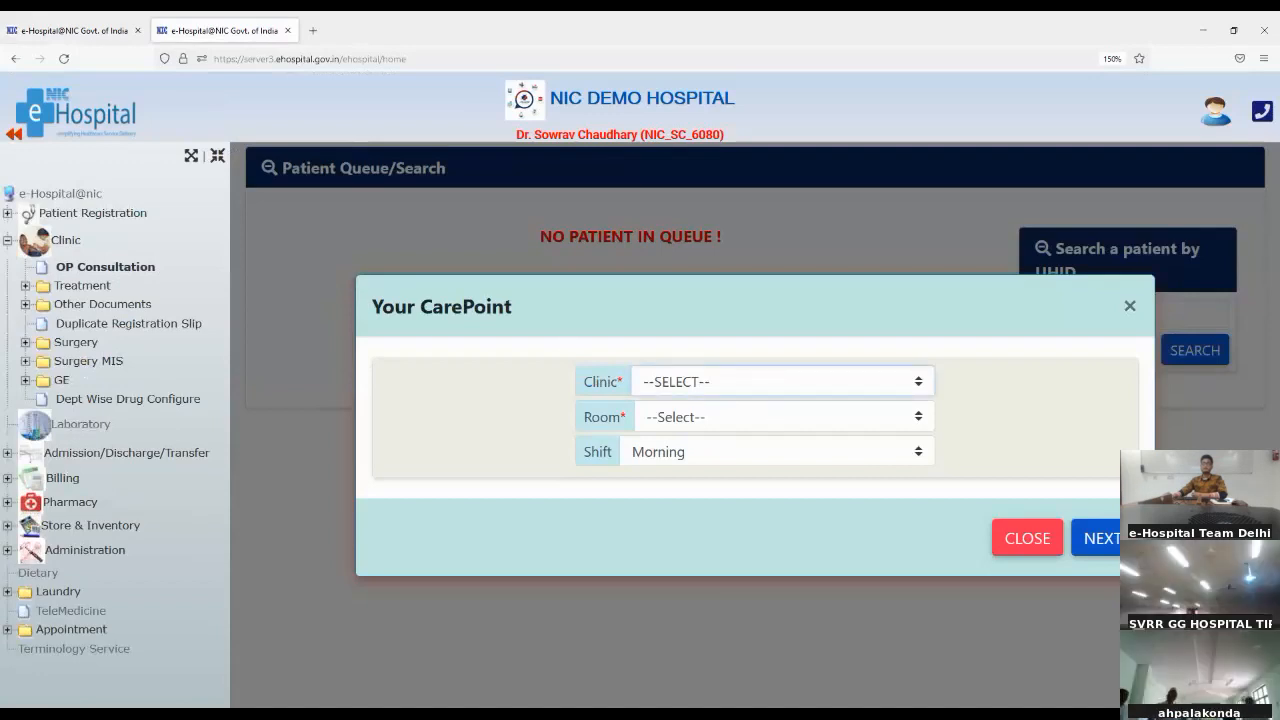
pyautogui.click(728, 582)
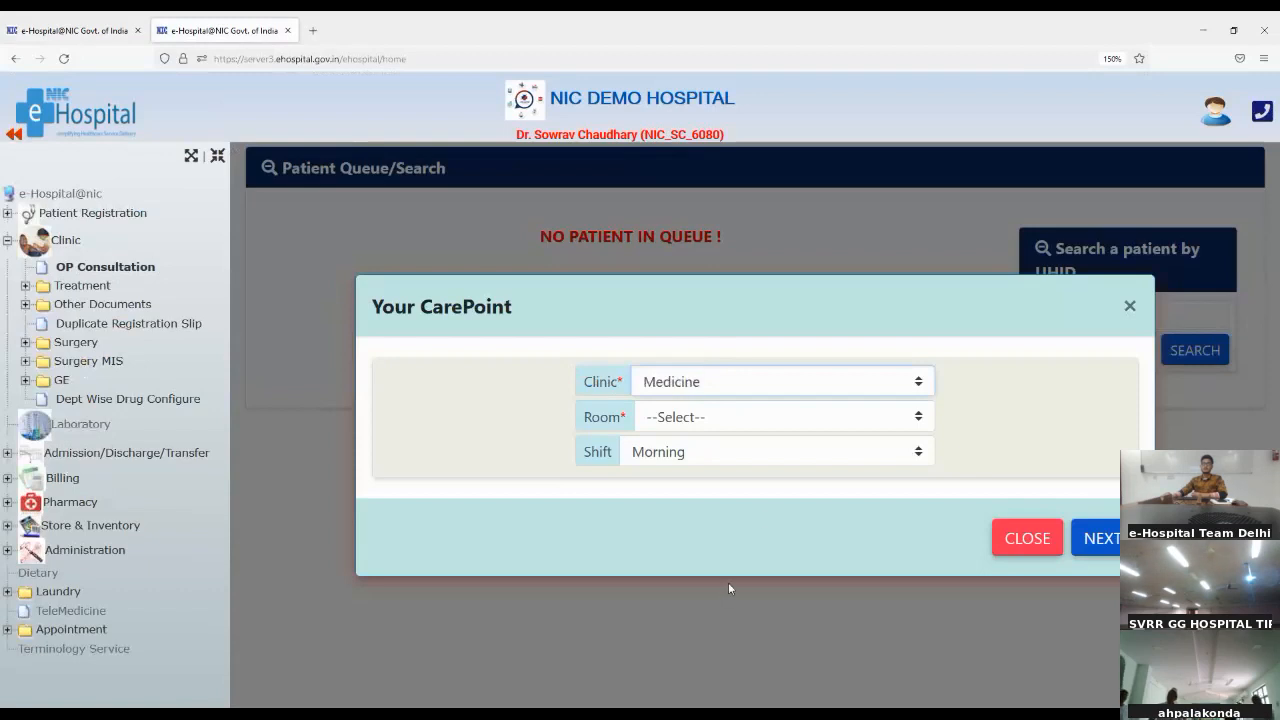
pyautogui.click(770, 427)
pyautogui.click(720, 479)
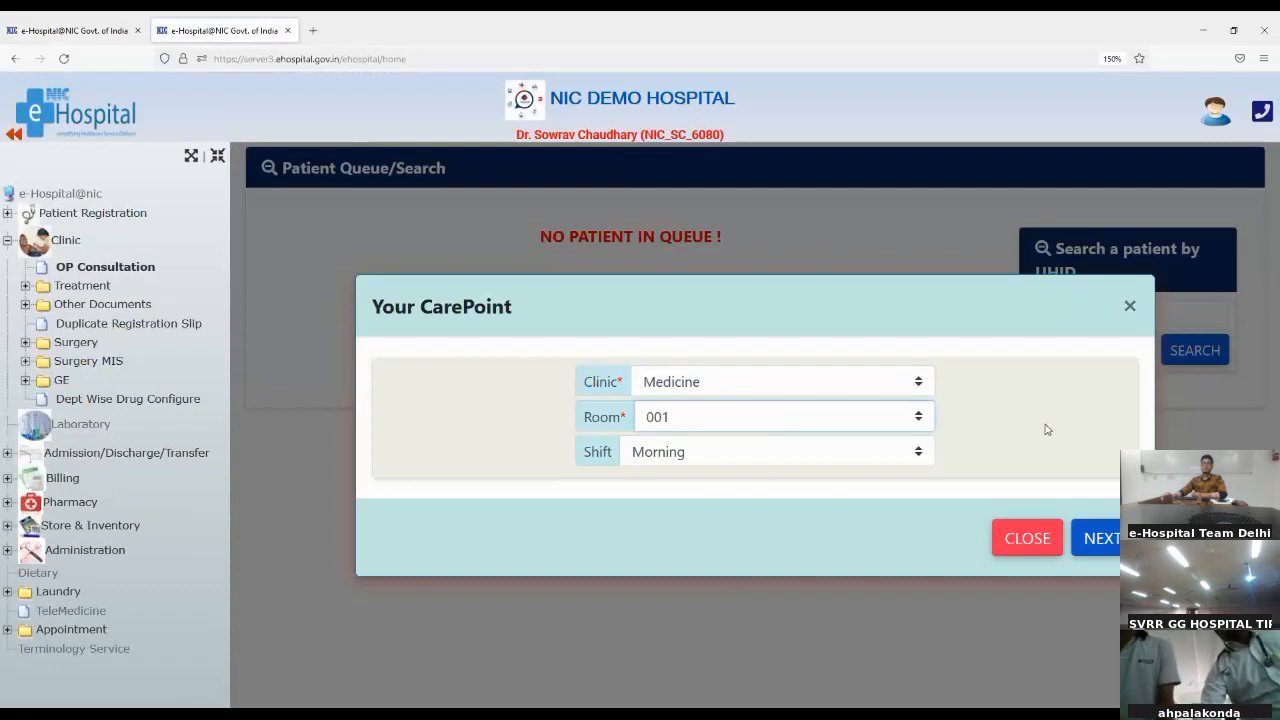
pyautogui.click(1101, 539)
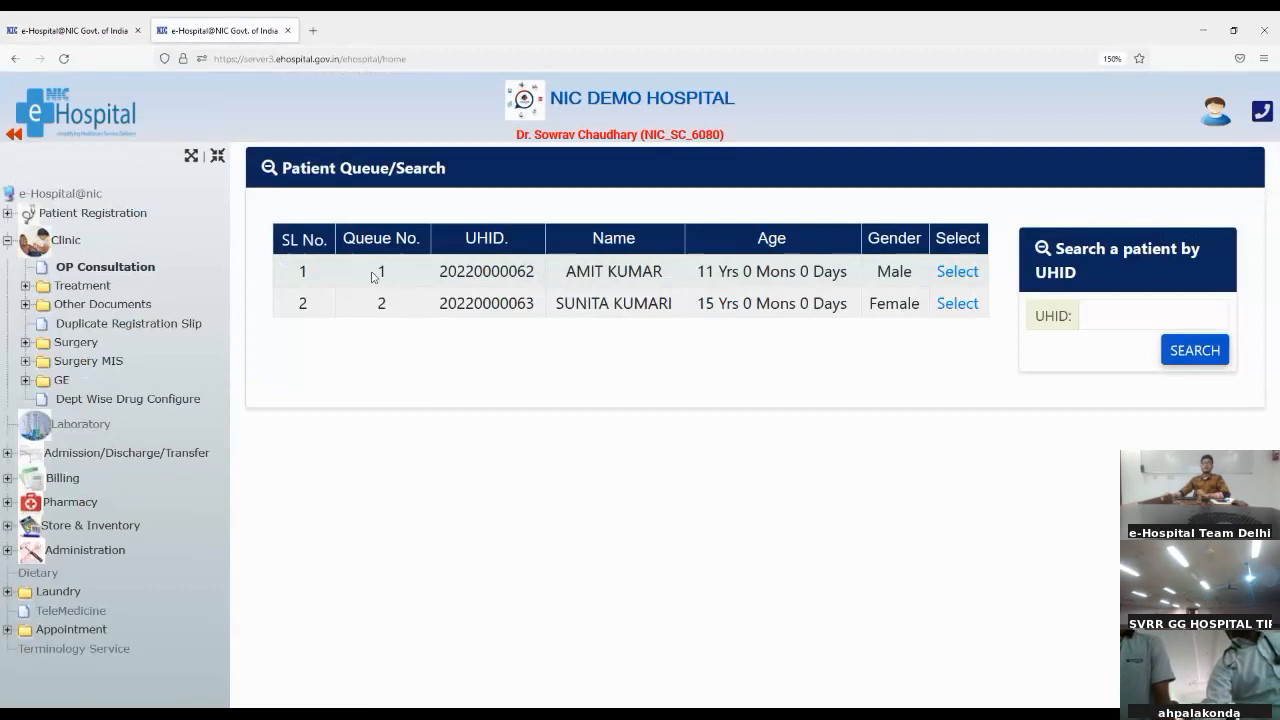
# Step: Select the first patient in the queue and look over the patient's clinic registration page
pyautogui.moveTo(375, 276); pyautogui.dragTo(410, 271)
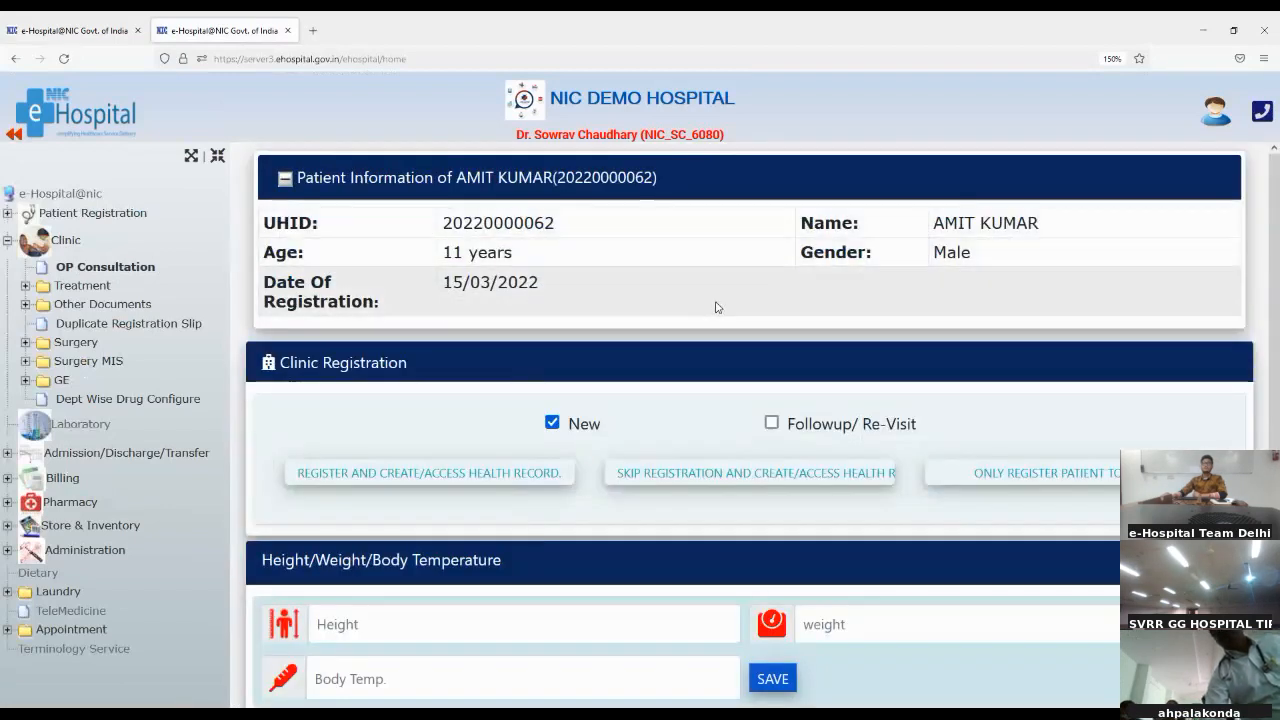
pyautogui.scroll(-1, 716, 307)
pyautogui.scroll(1, 716, 307)
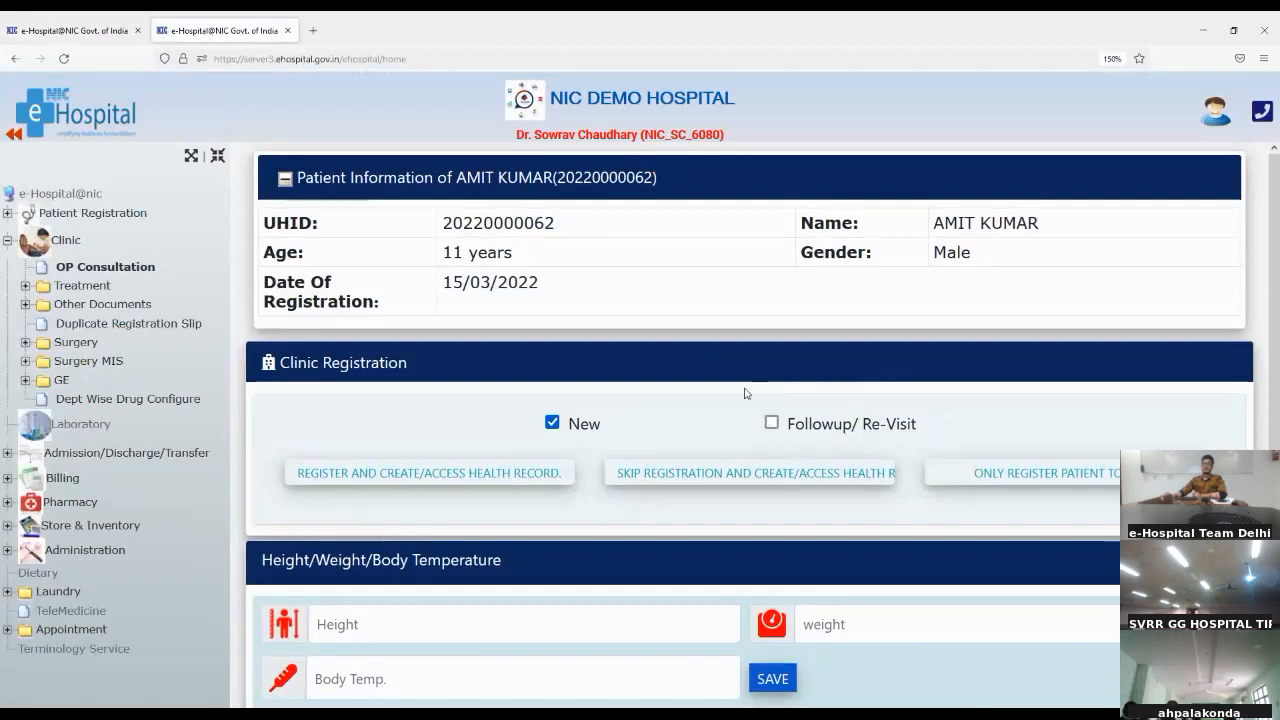
# Step: Save the patient's vital signs with height 175, weight 80 and body temperature 102, and check the saved health records
pyautogui.scroll(-1, 961, 414)
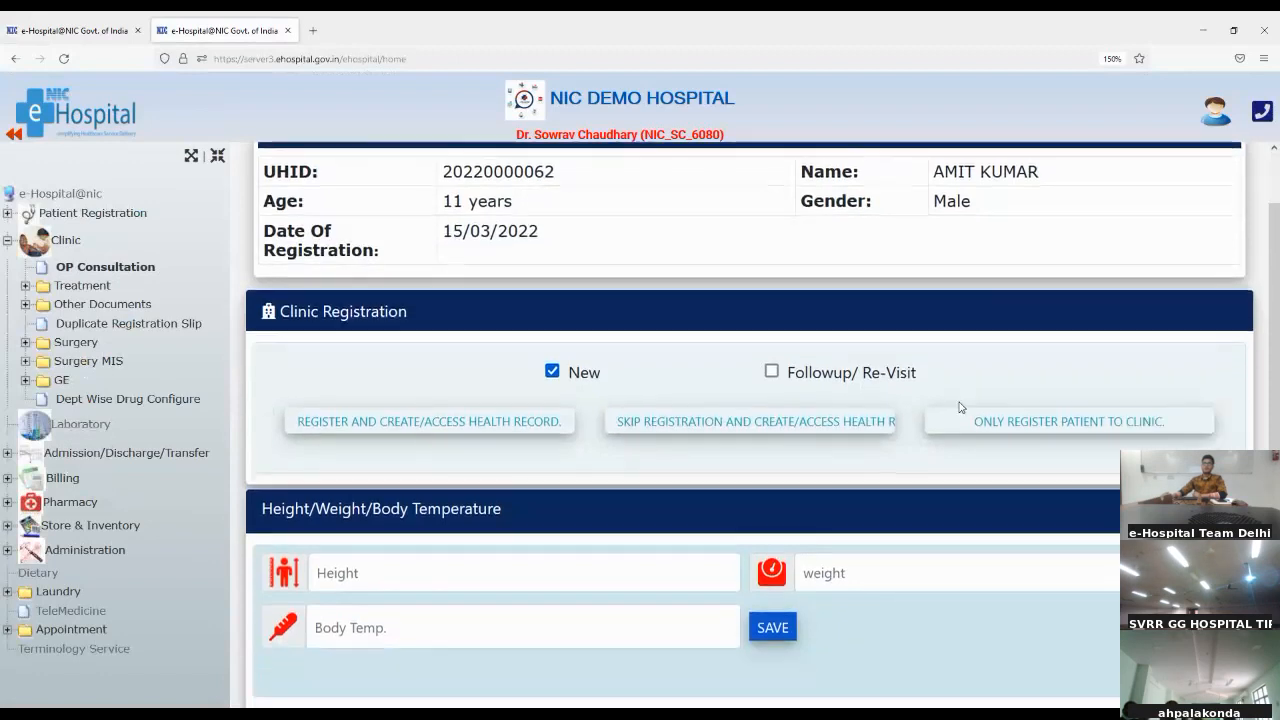
pyautogui.click(434, 576)
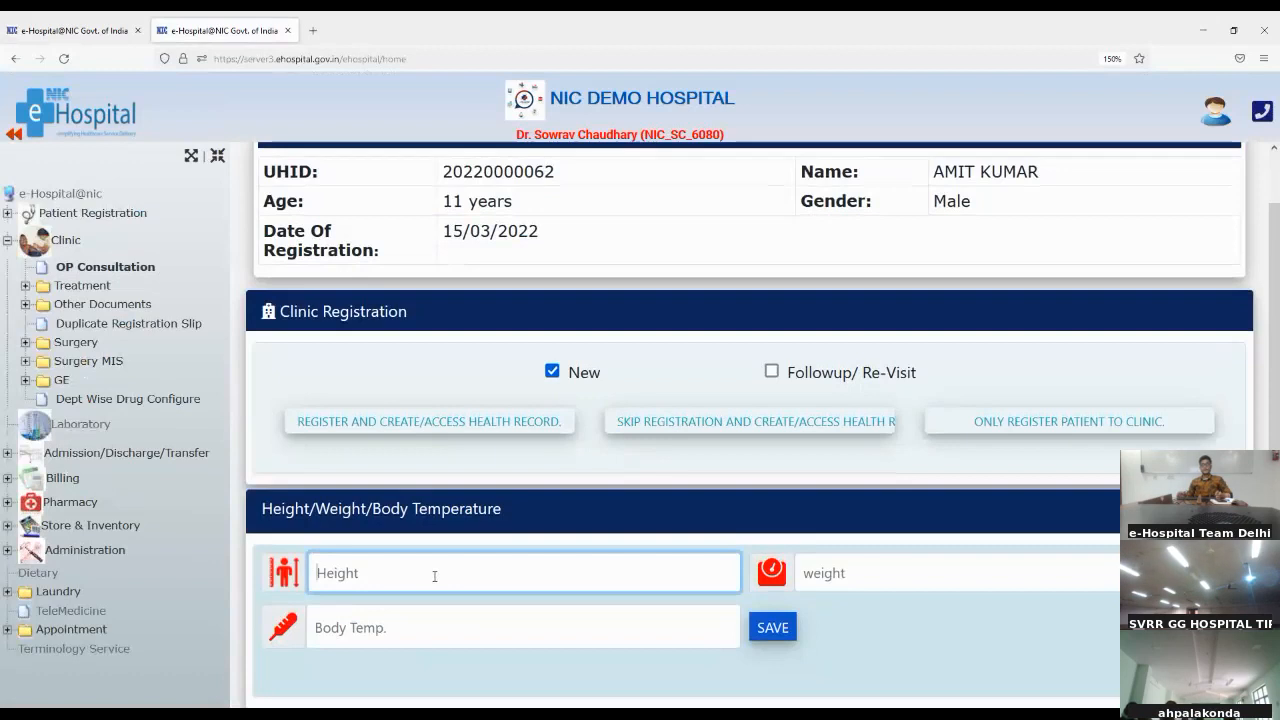
pyautogui.write('175')
pyautogui.click(985, 567)
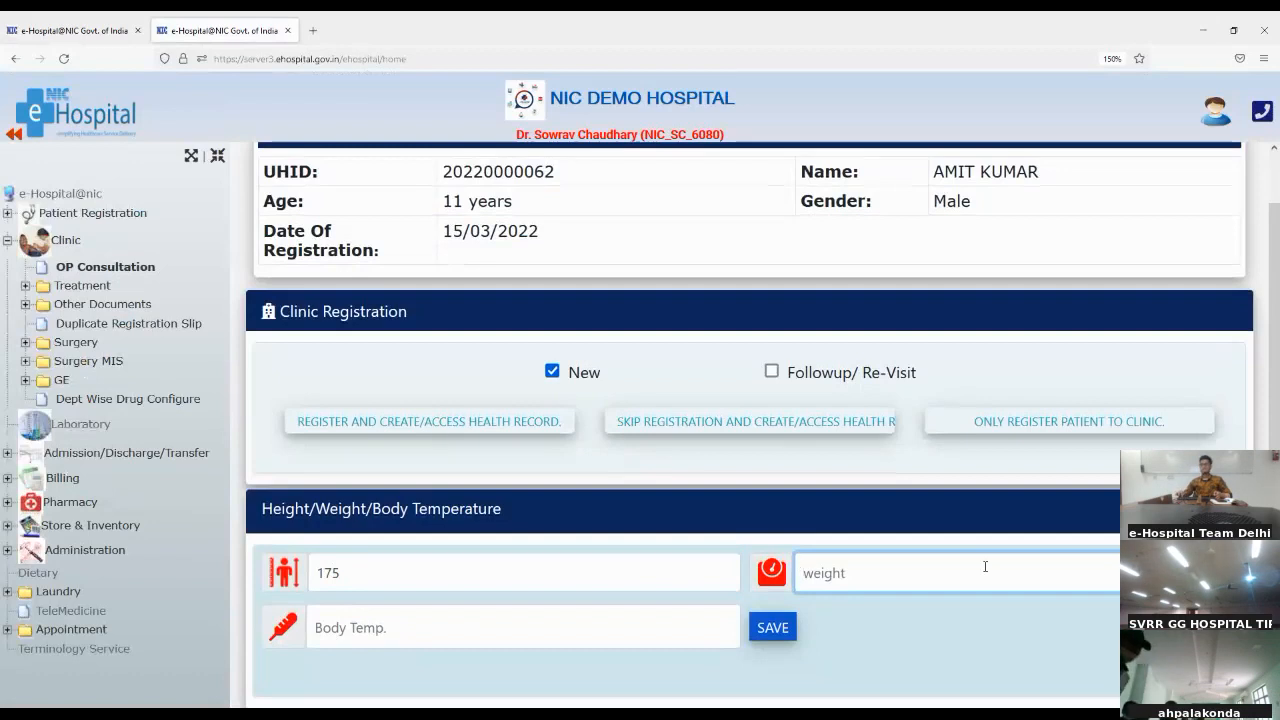
pyautogui.write('80')
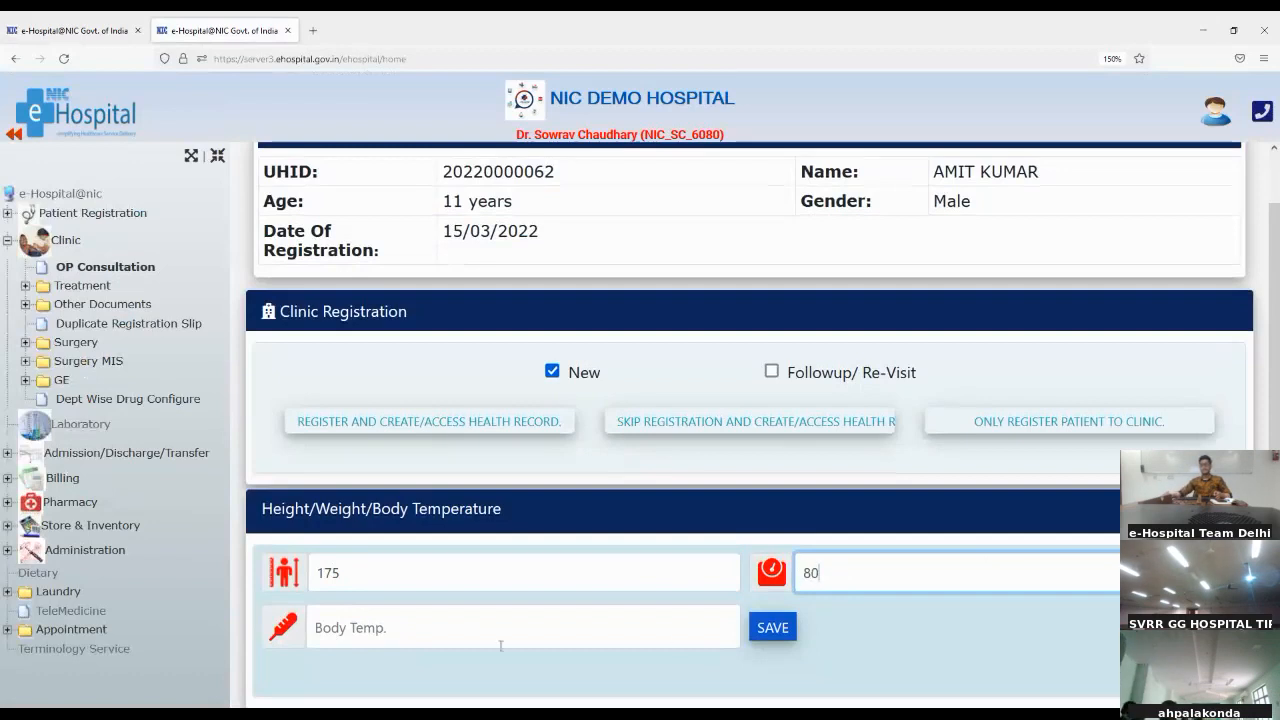
pyautogui.click(503, 622)
pyautogui.write('102')
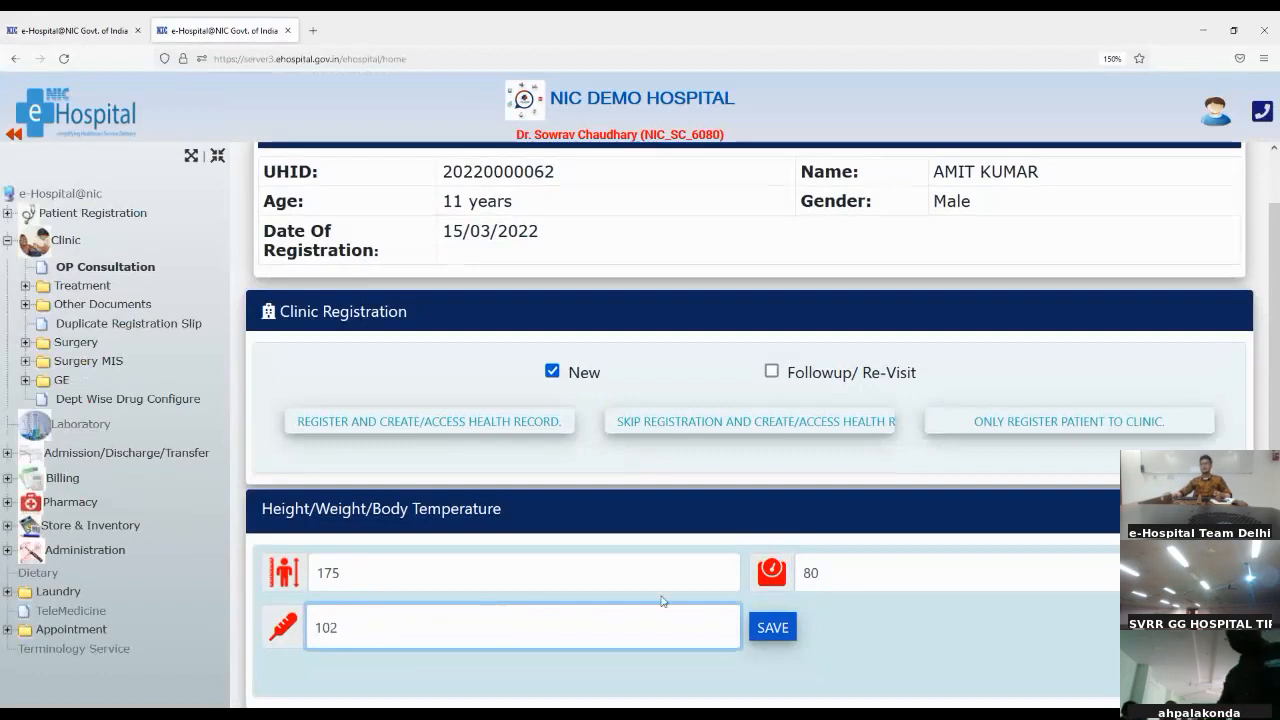
pyautogui.click(769, 630)
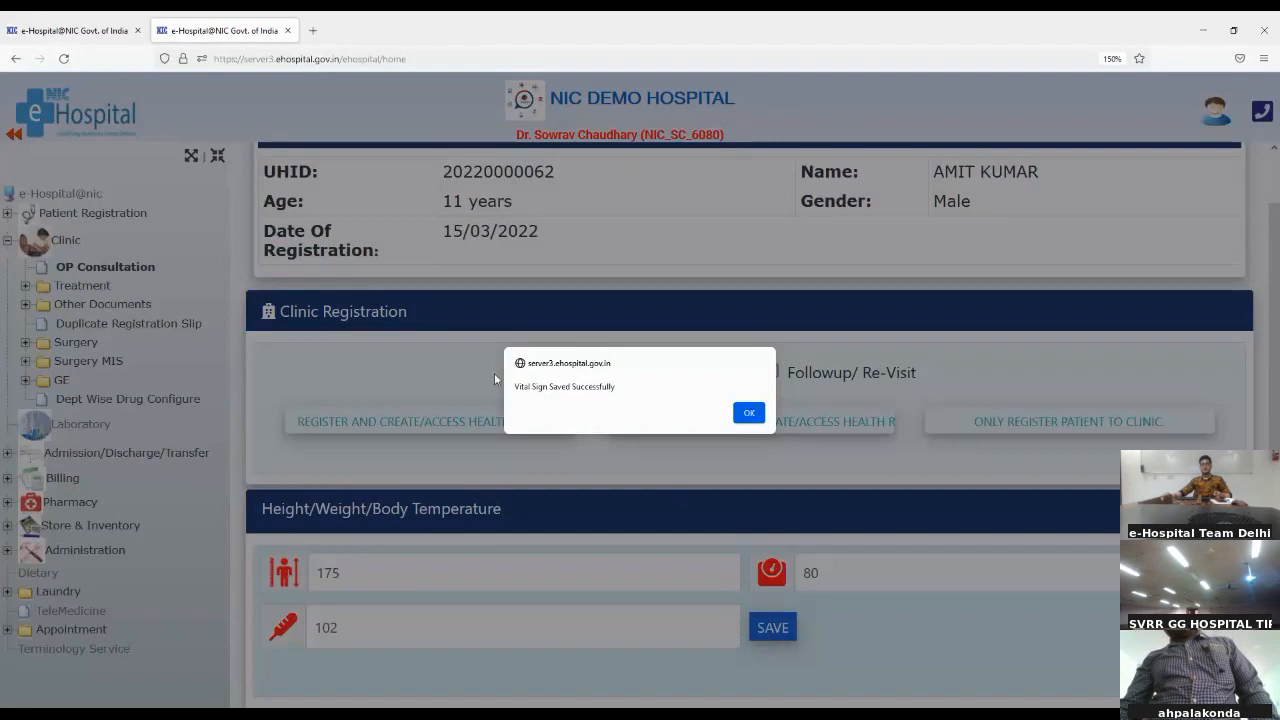
pyautogui.moveTo(516, 390); pyautogui.dragTo(677, 382)
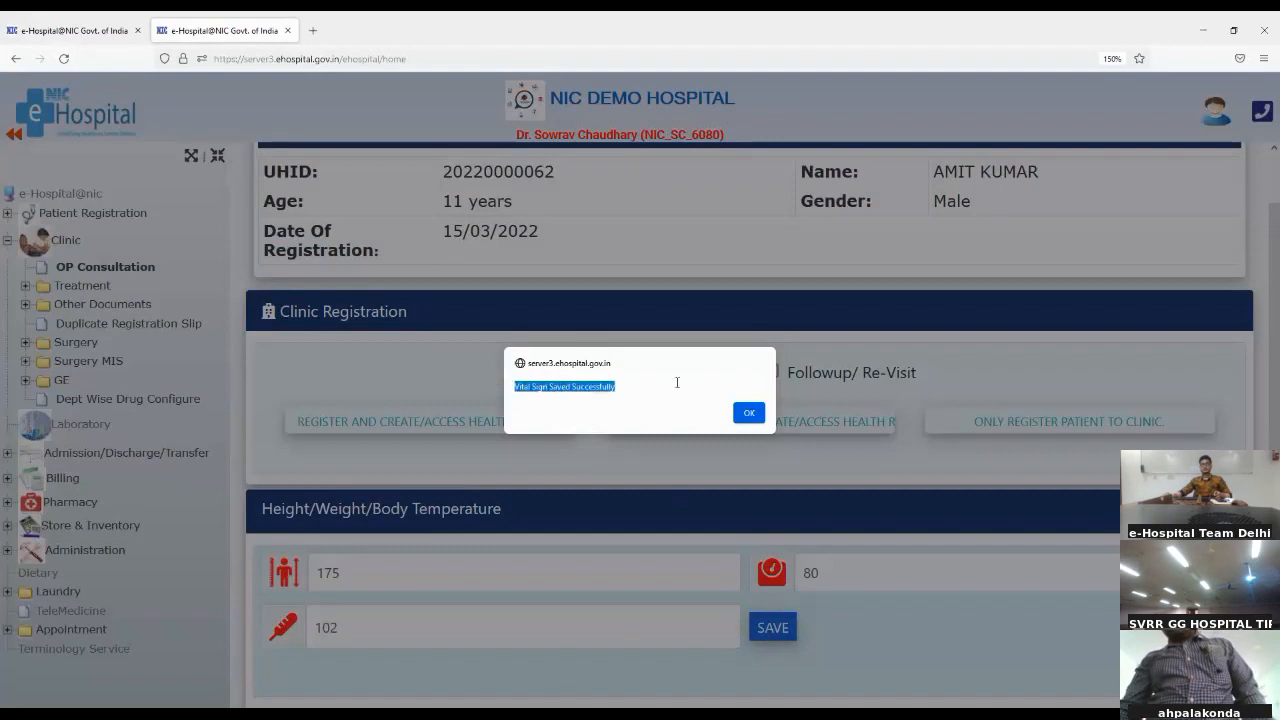
pyautogui.click(747, 414)
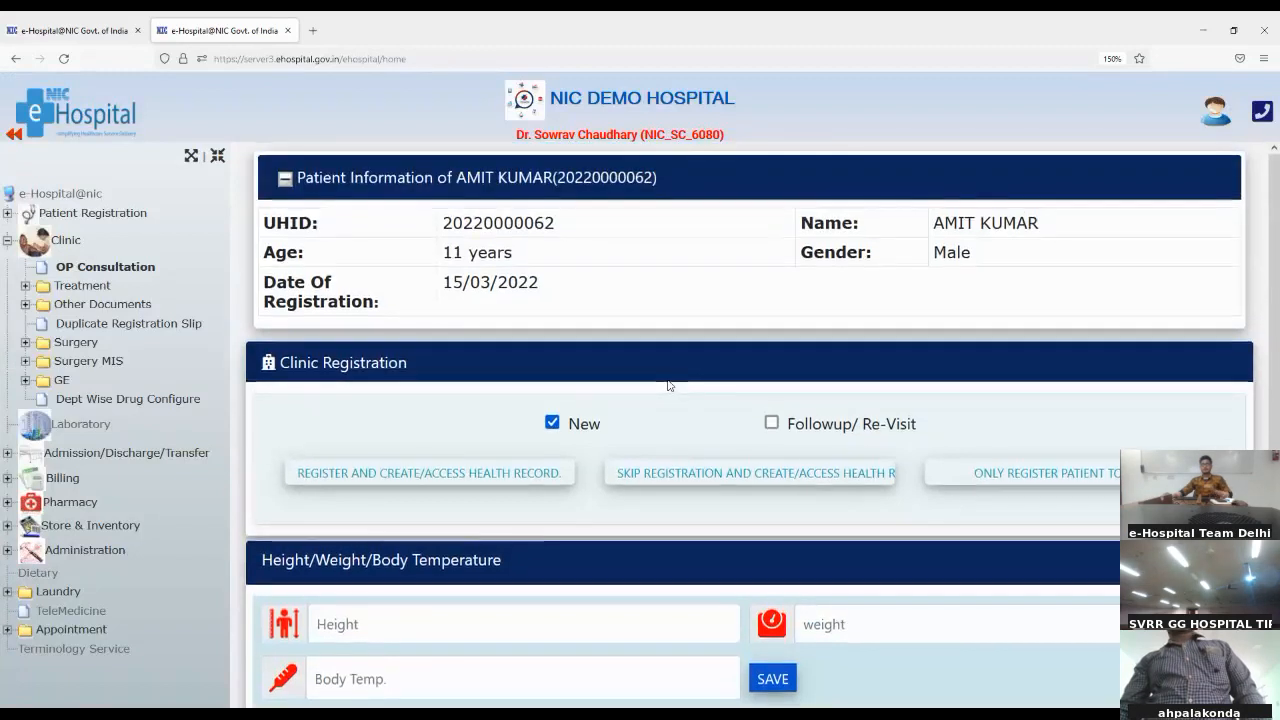
pyautogui.scroll(-2, 378, 406)
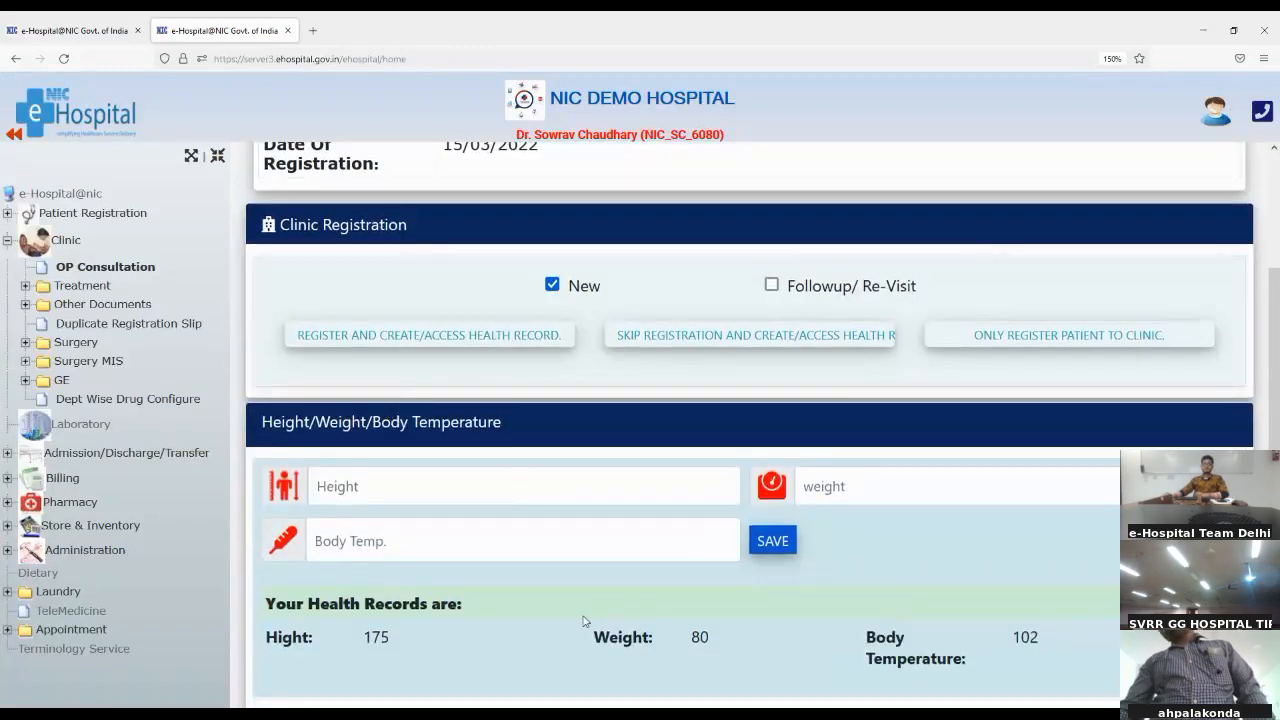
pyautogui.scroll(2, 585, 621)
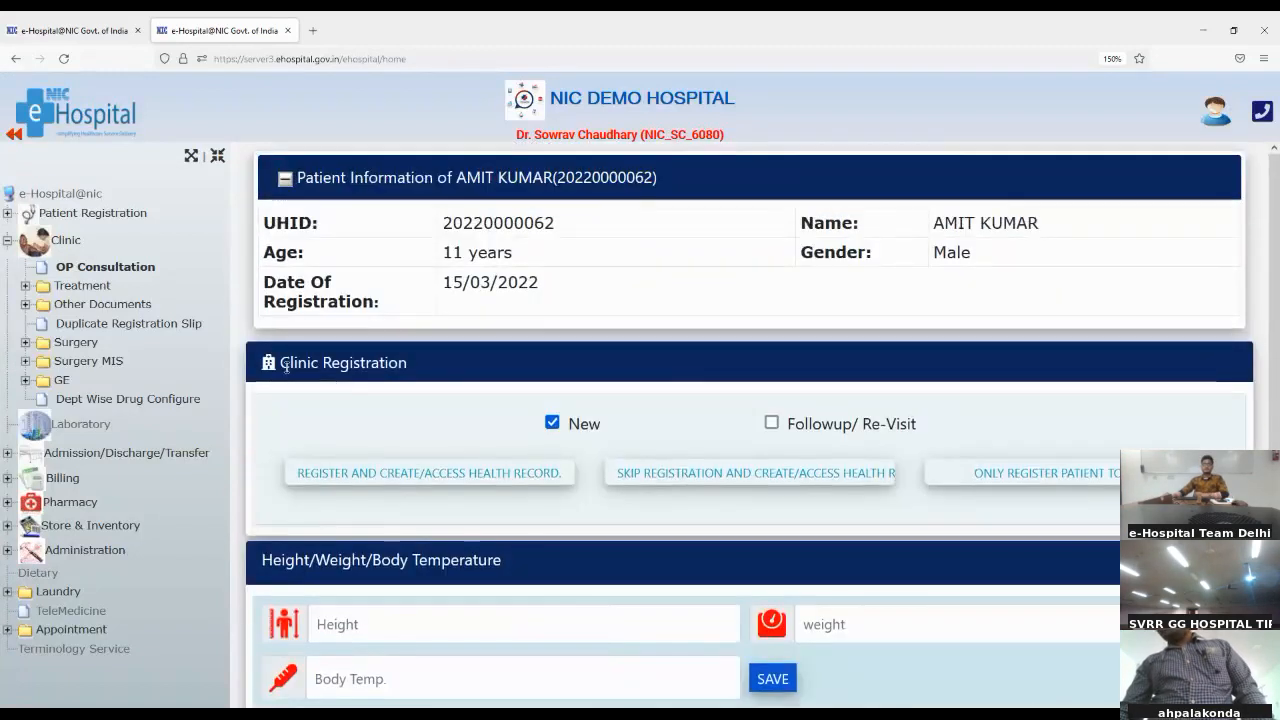
# Step: Register the patient to the clinic only, without creating a health record, and acknowledge the registration message
pyautogui.moveTo(287, 367); pyautogui.dragTo(405, 368)
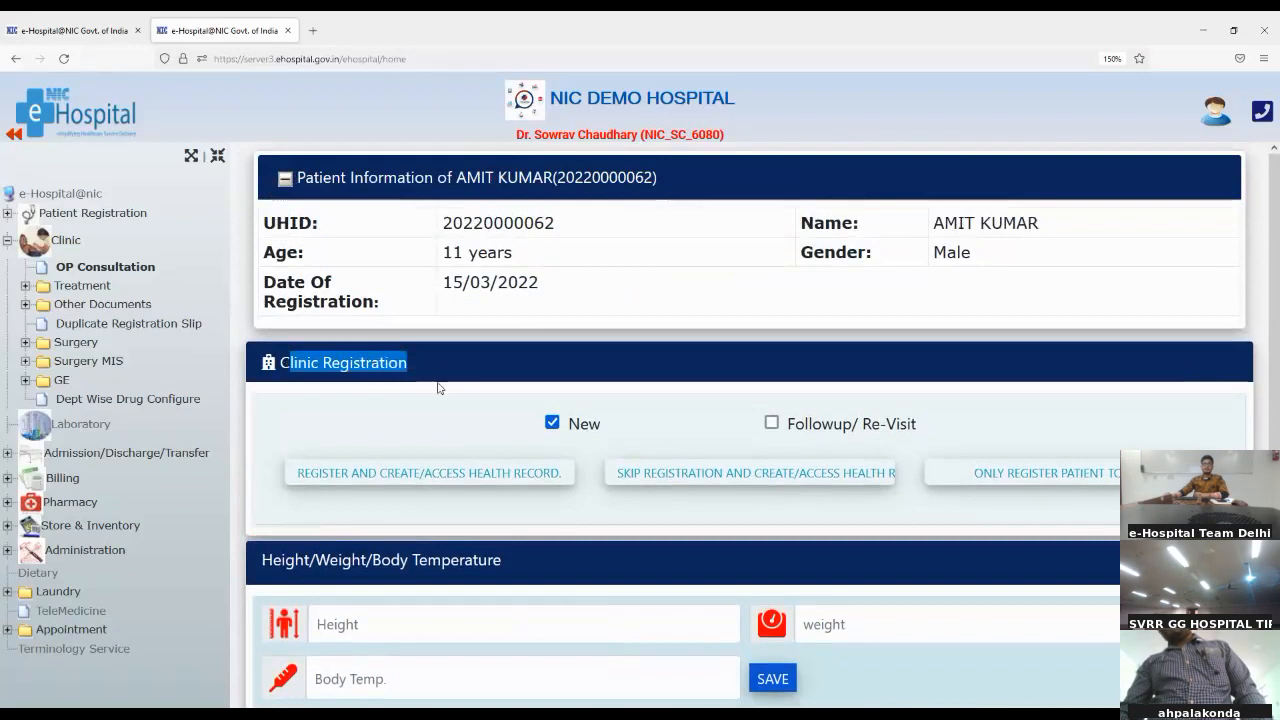
pyautogui.click(436, 412)
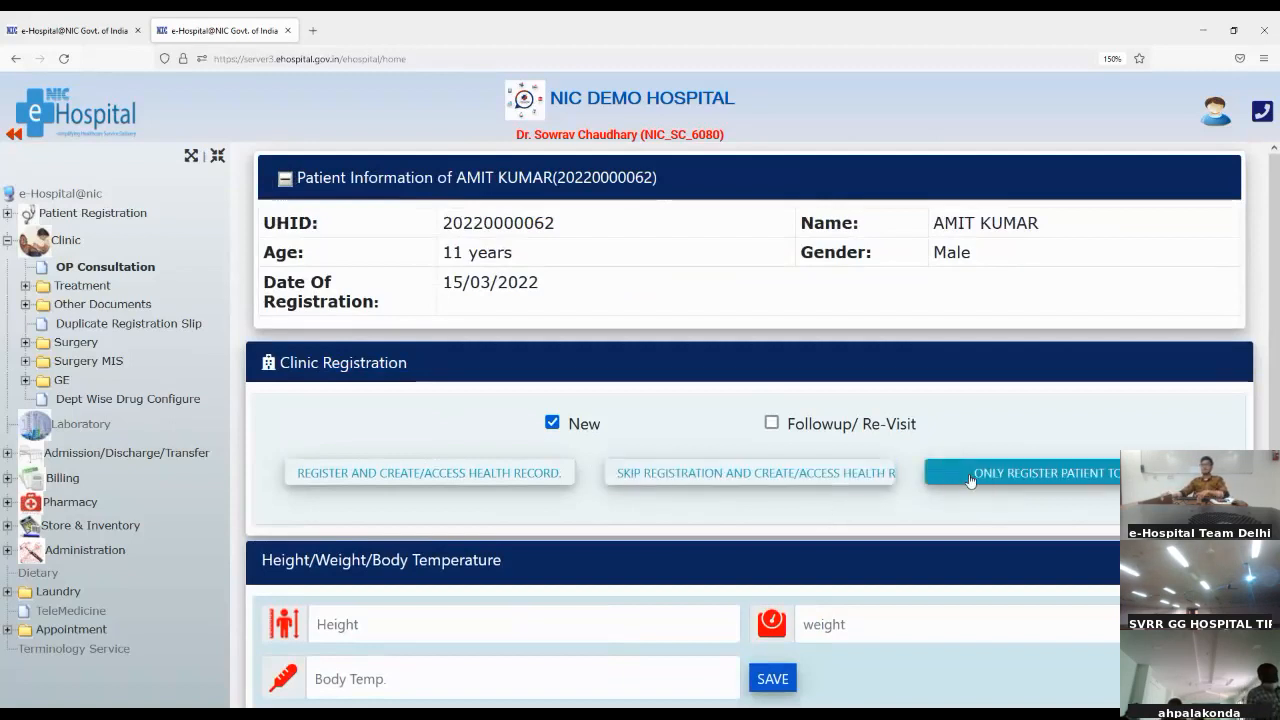
pyautogui.click(1040, 483)
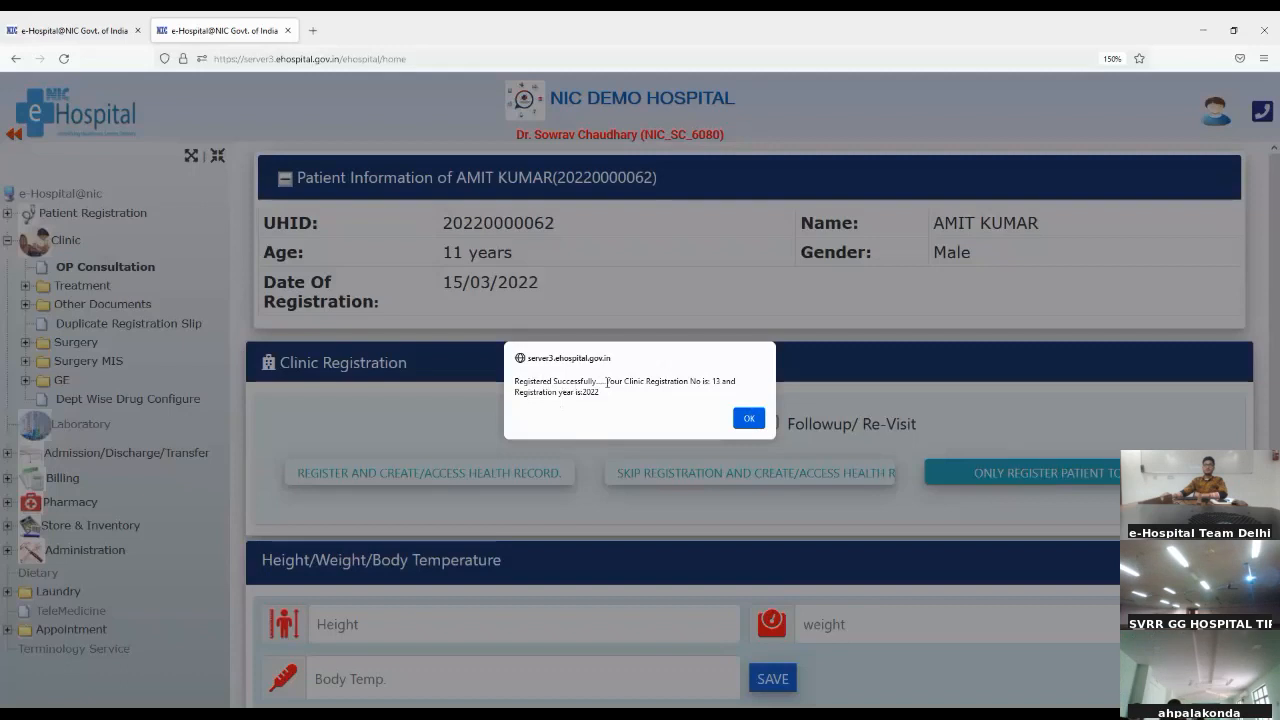
pyautogui.moveTo(688, 381); pyautogui.dragTo(738, 383)
pyautogui.click(689, 386)
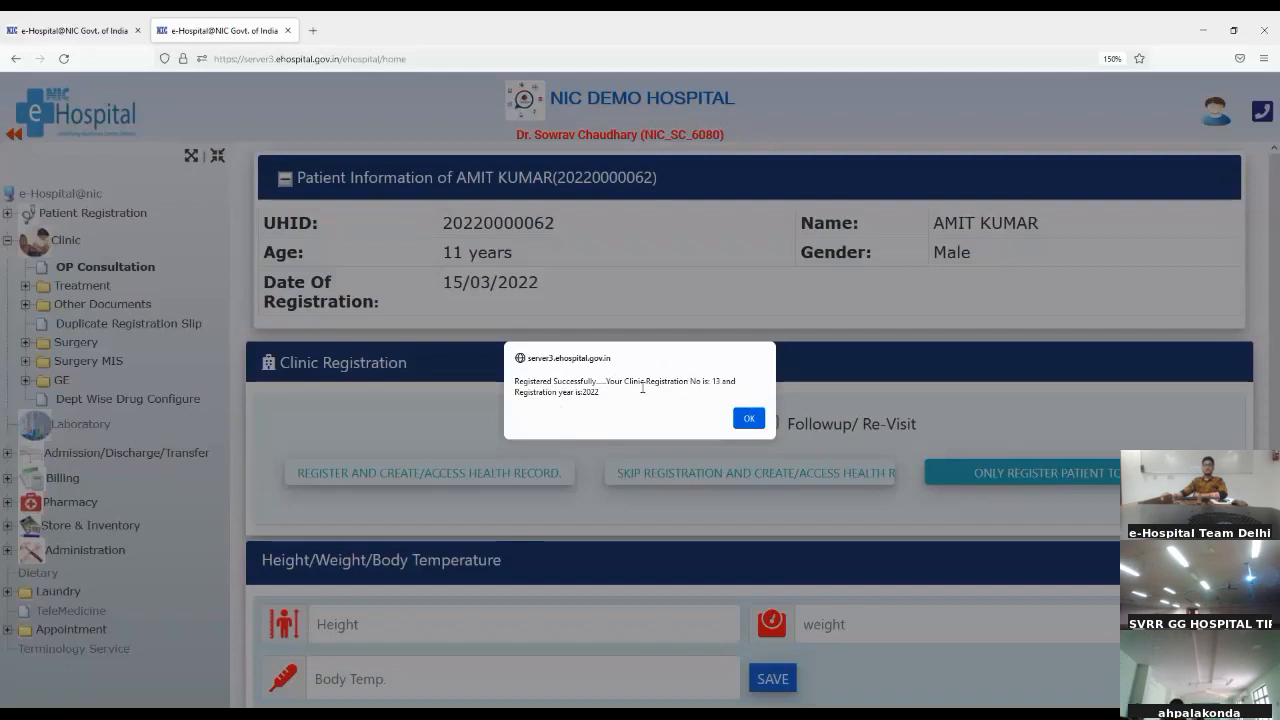
pyautogui.moveTo(586, 392); pyautogui.dragTo(637, 390)
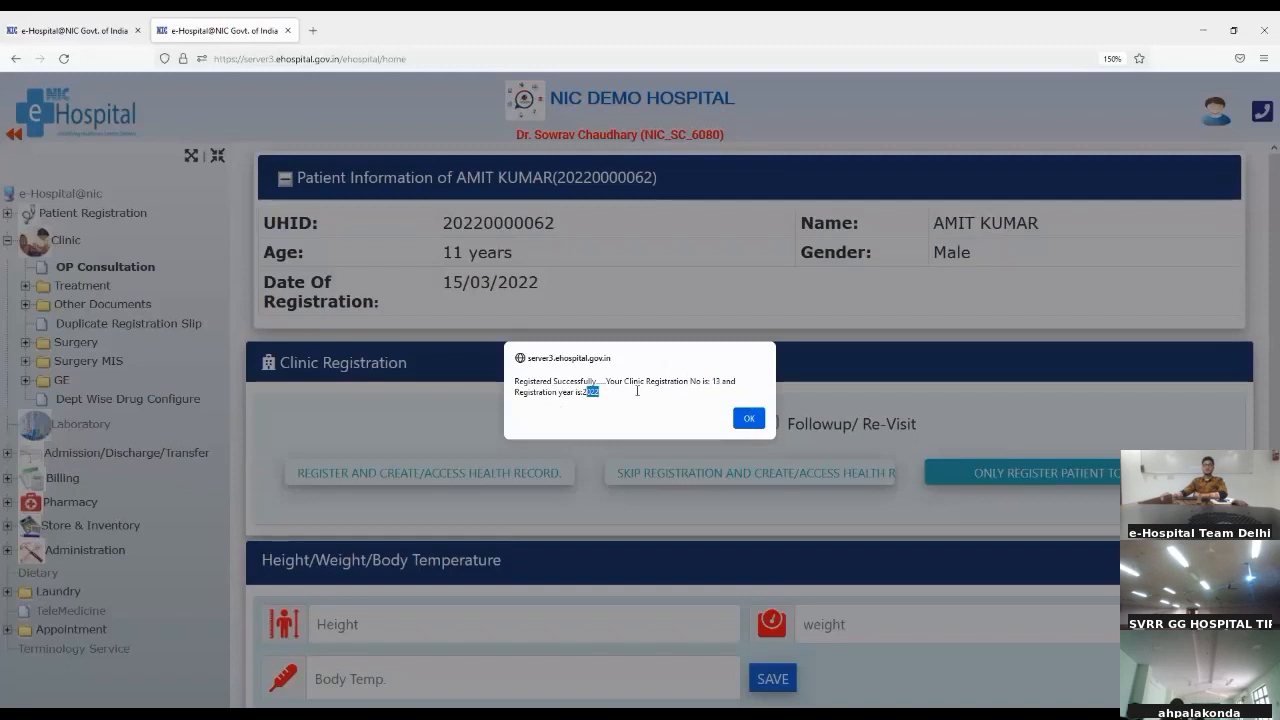
pyautogui.click(689, 386)
pyautogui.click(750, 419)
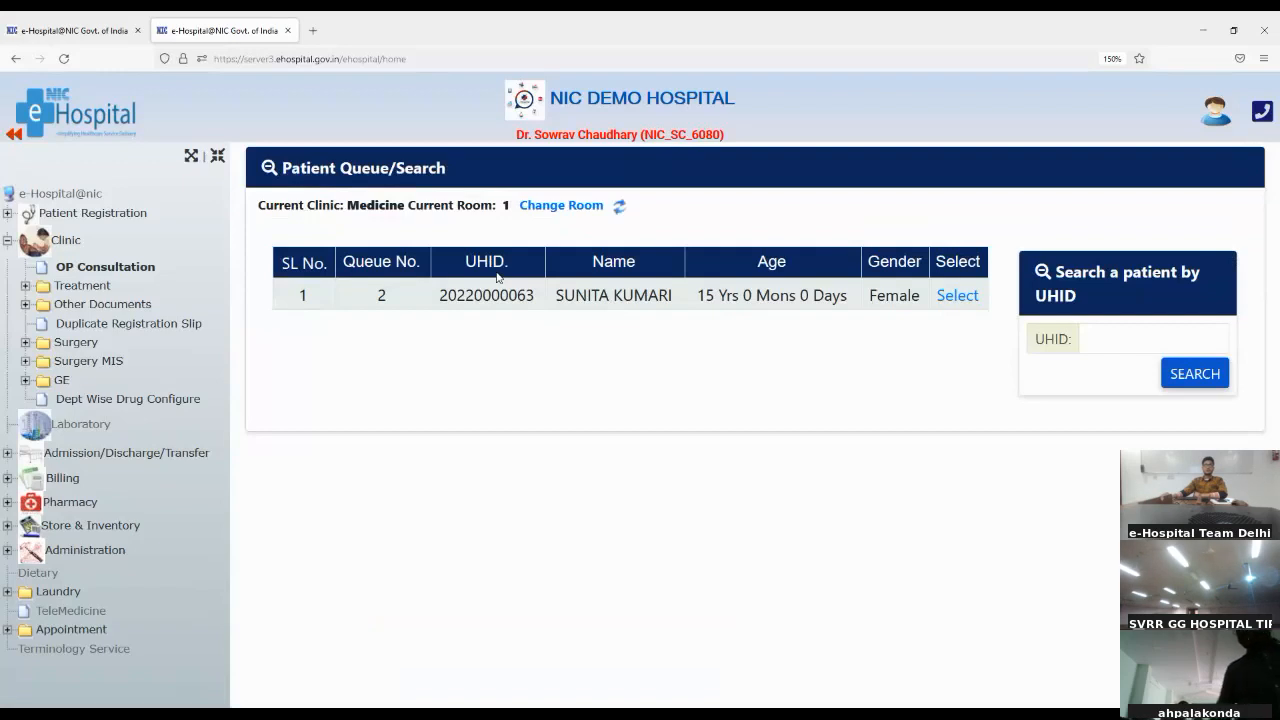
# Step: Open Presenting Illness under the clinic's Treatment section for the registered patient and check the patient's UHID
pyautogui.click(25, 287)
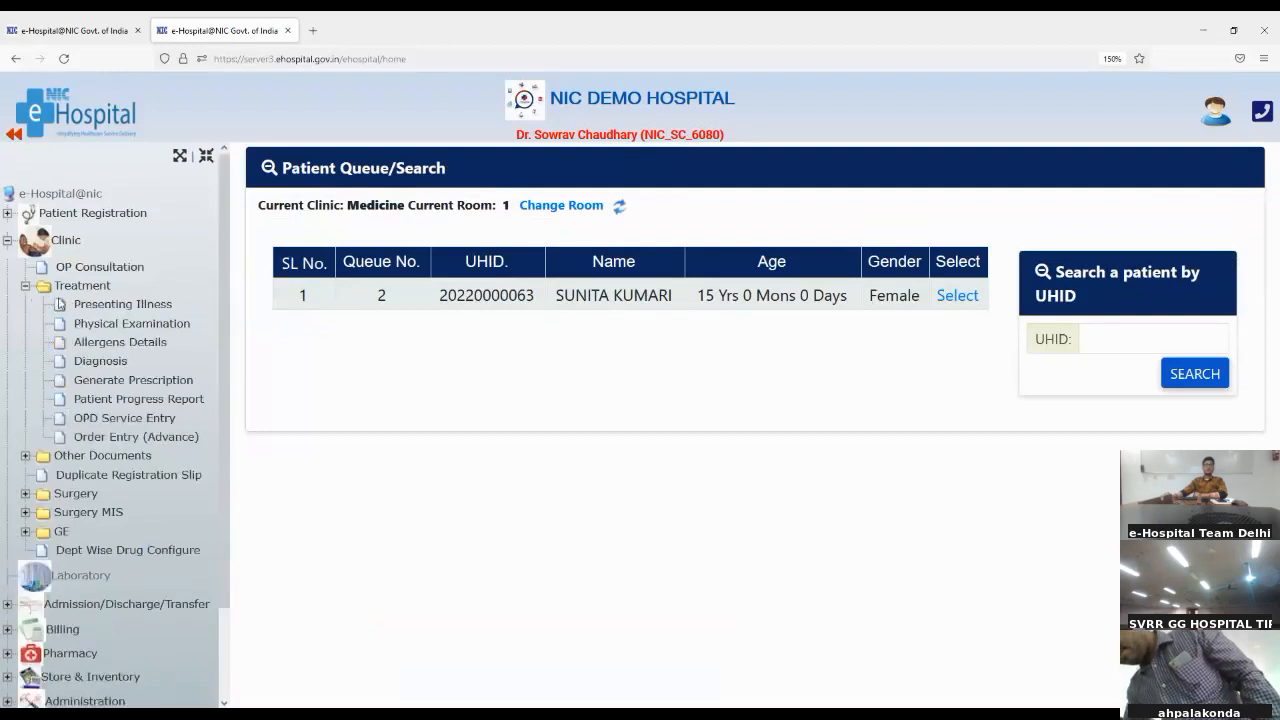
pyautogui.click(125, 305)
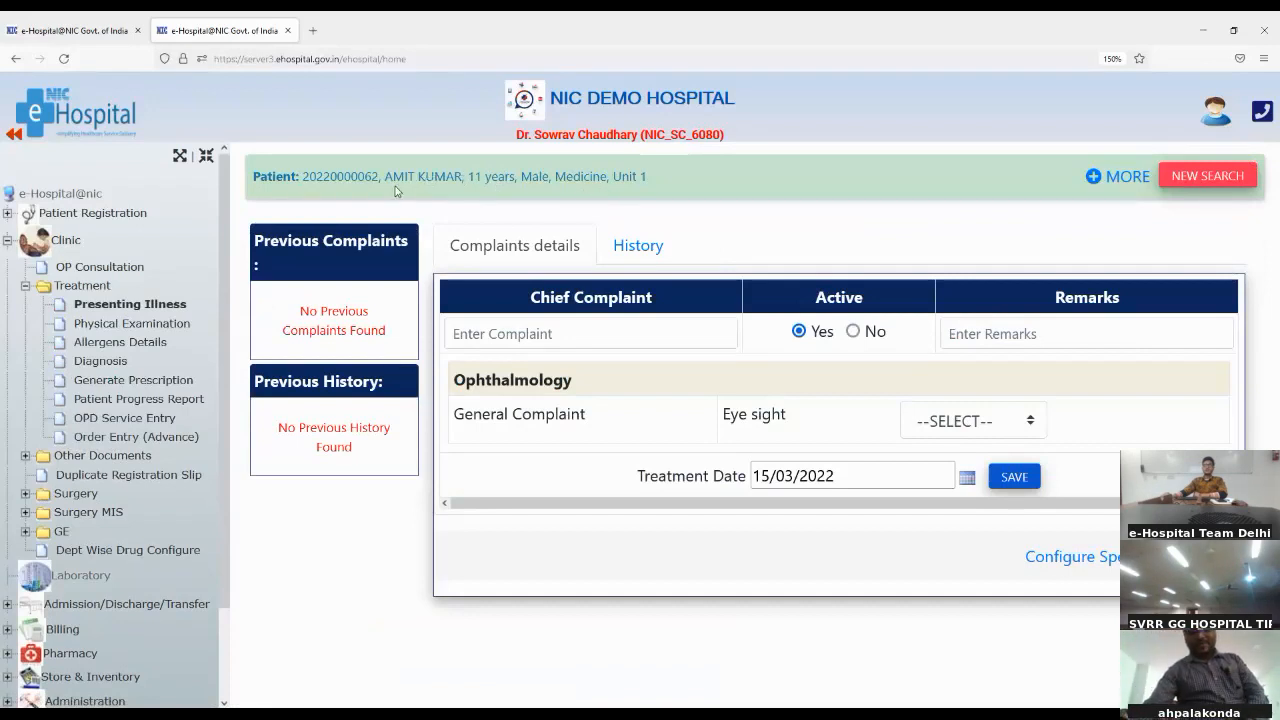
pyautogui.doubleClick(333, 176)
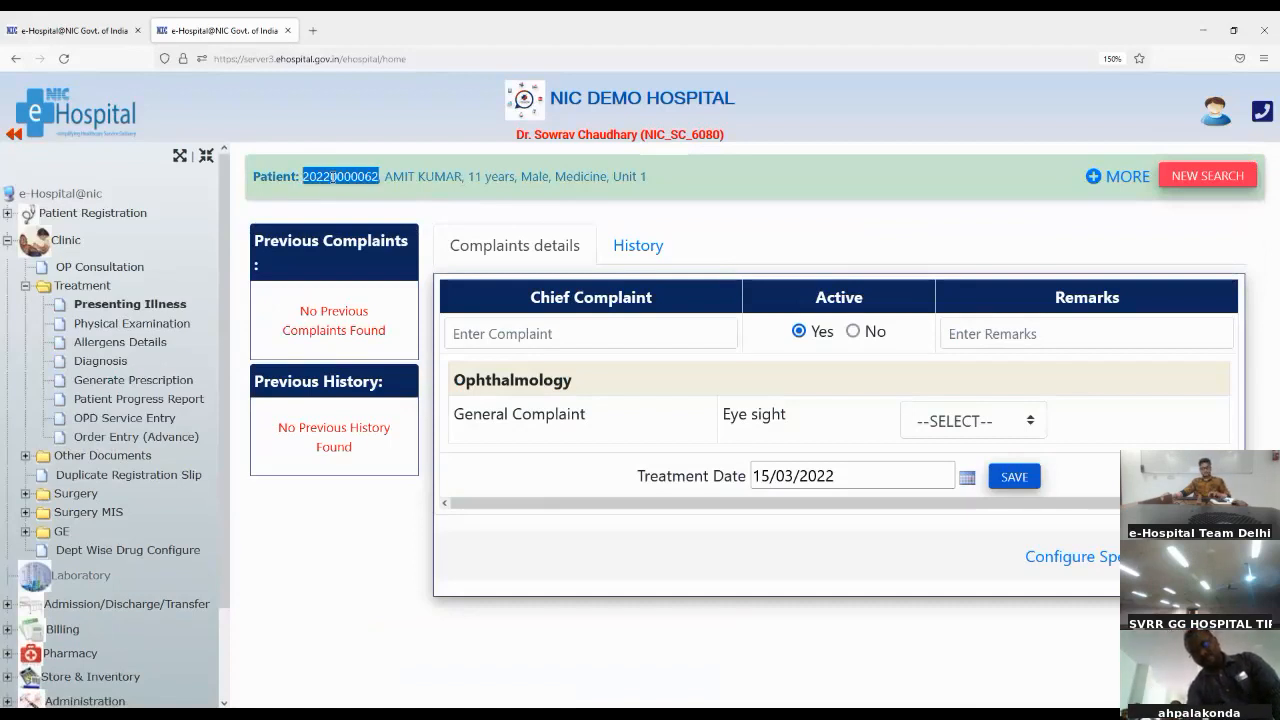
pyautogui.click(957, 214)
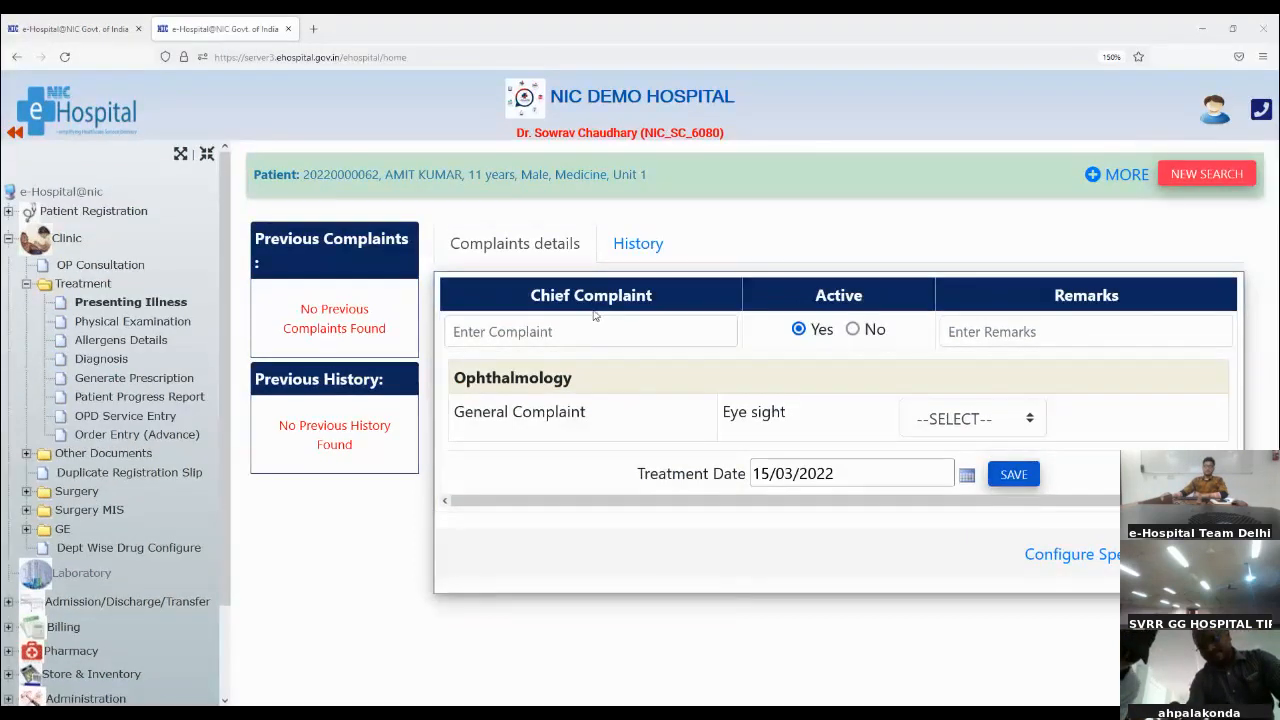
# Step: Save the chief complaint "Pain in ear" with the remark "test" and review the entry among the previous complaints
pyautogui.click(572, 330)
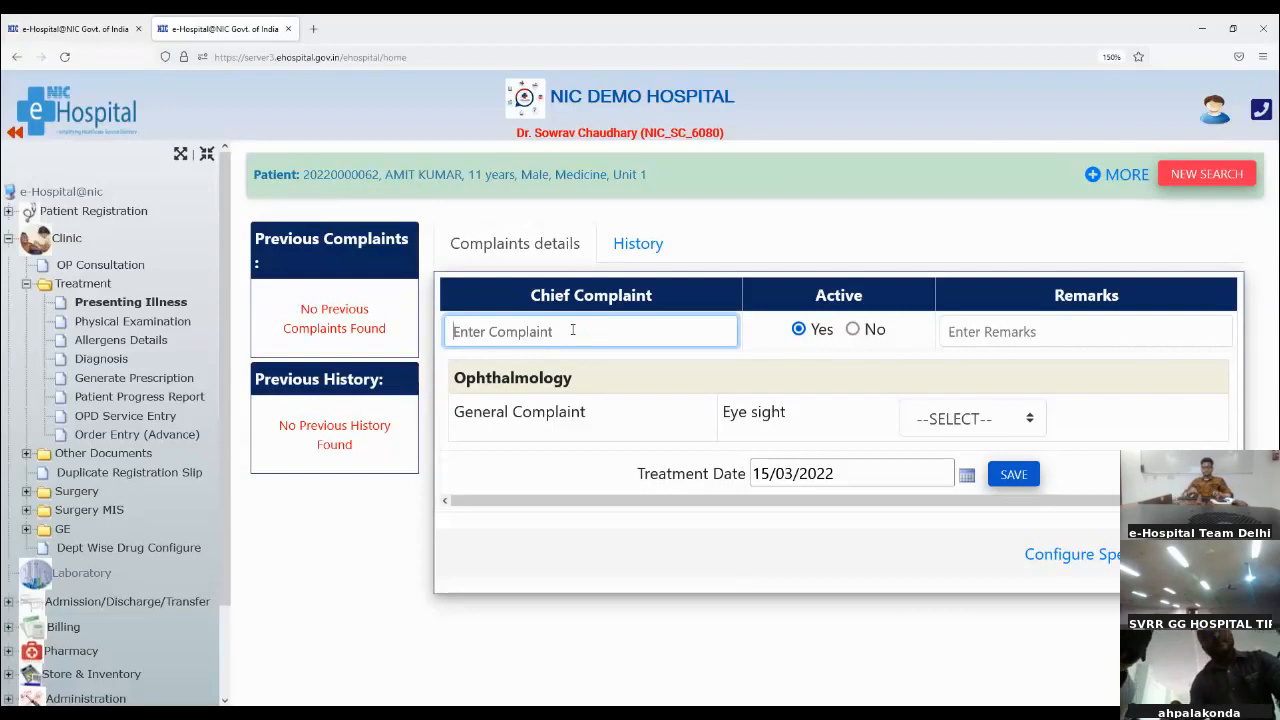
pyautogui.write('pain')
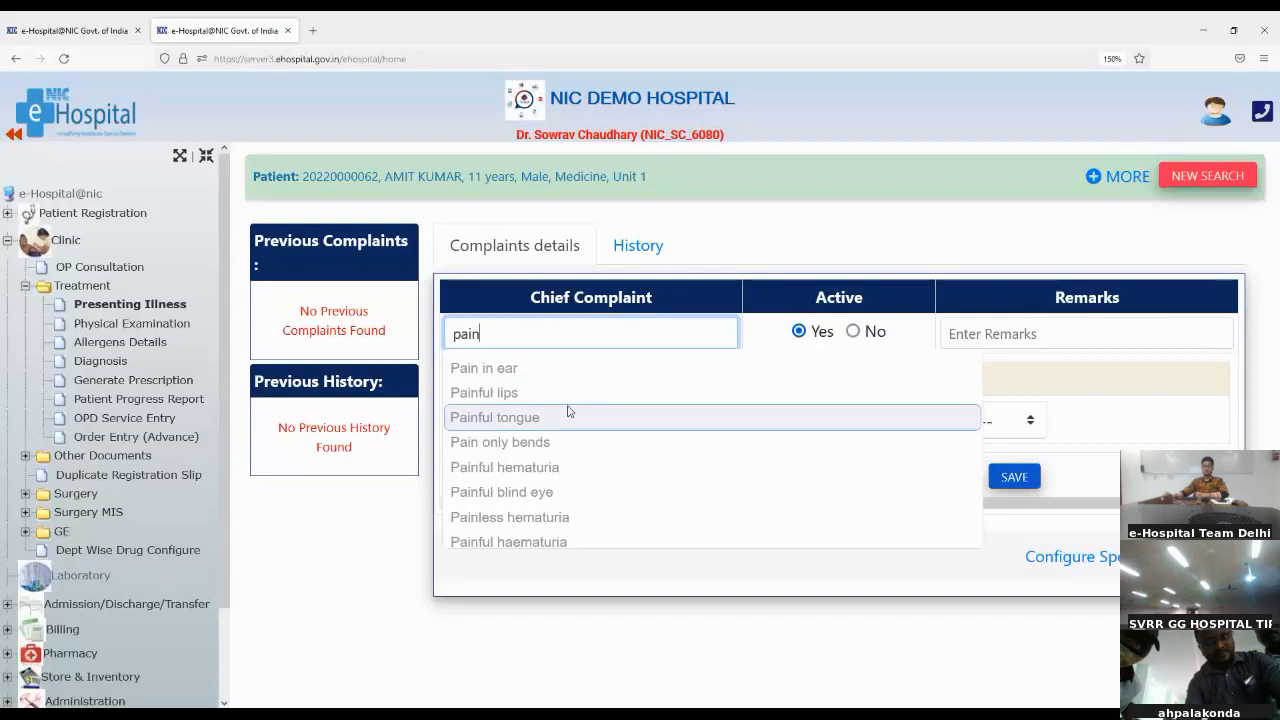
pyautogui.press('Up')
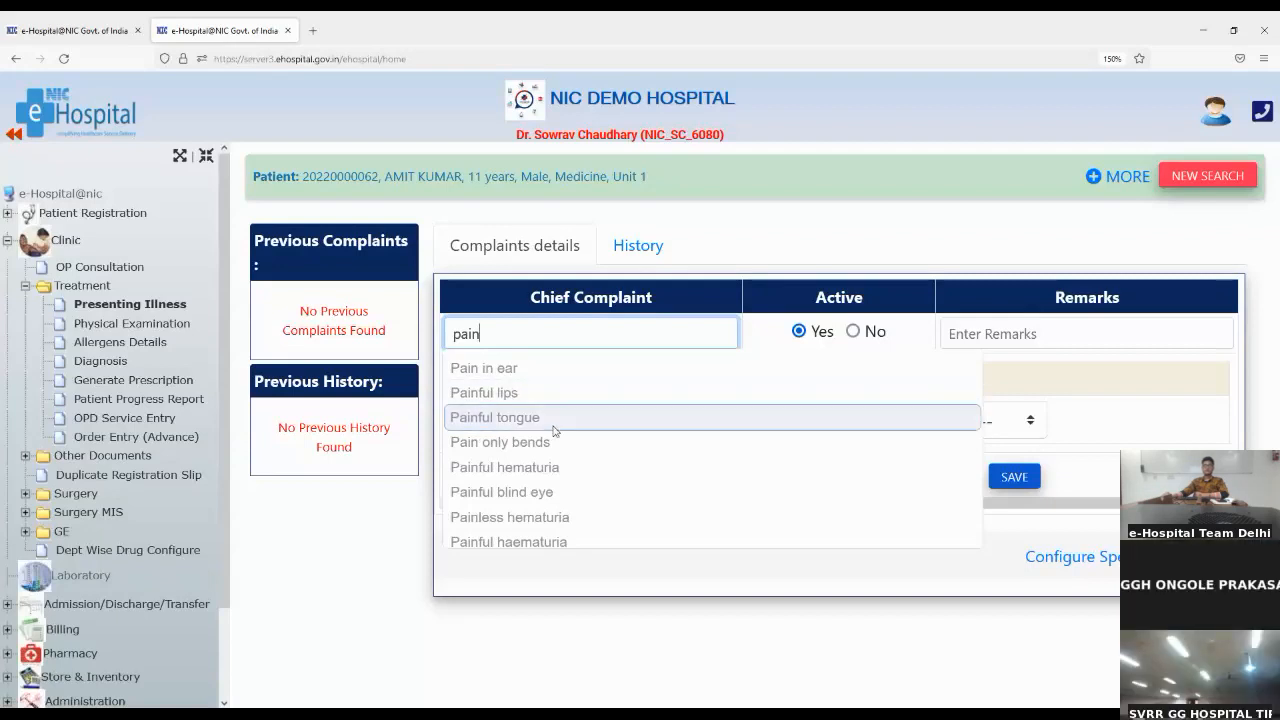
pyautogui.click(549, 368)
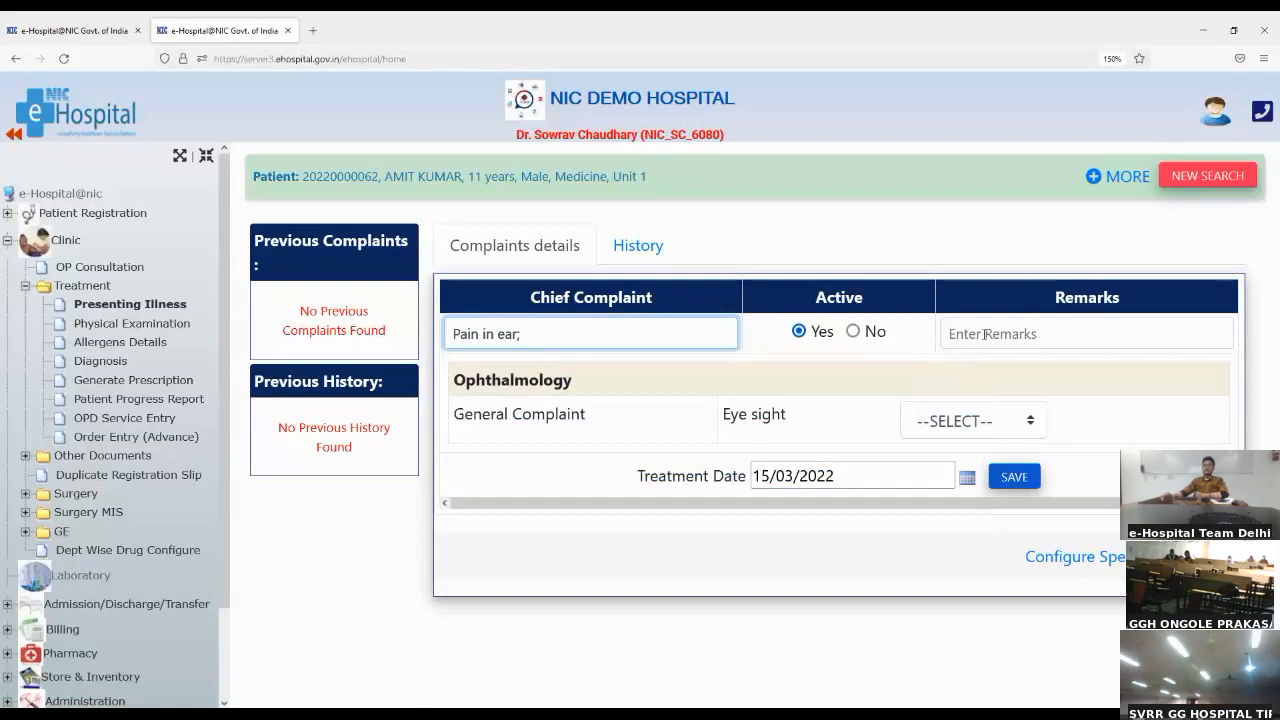
pyautogui.click(985, 334)
pyautogui.write('test')
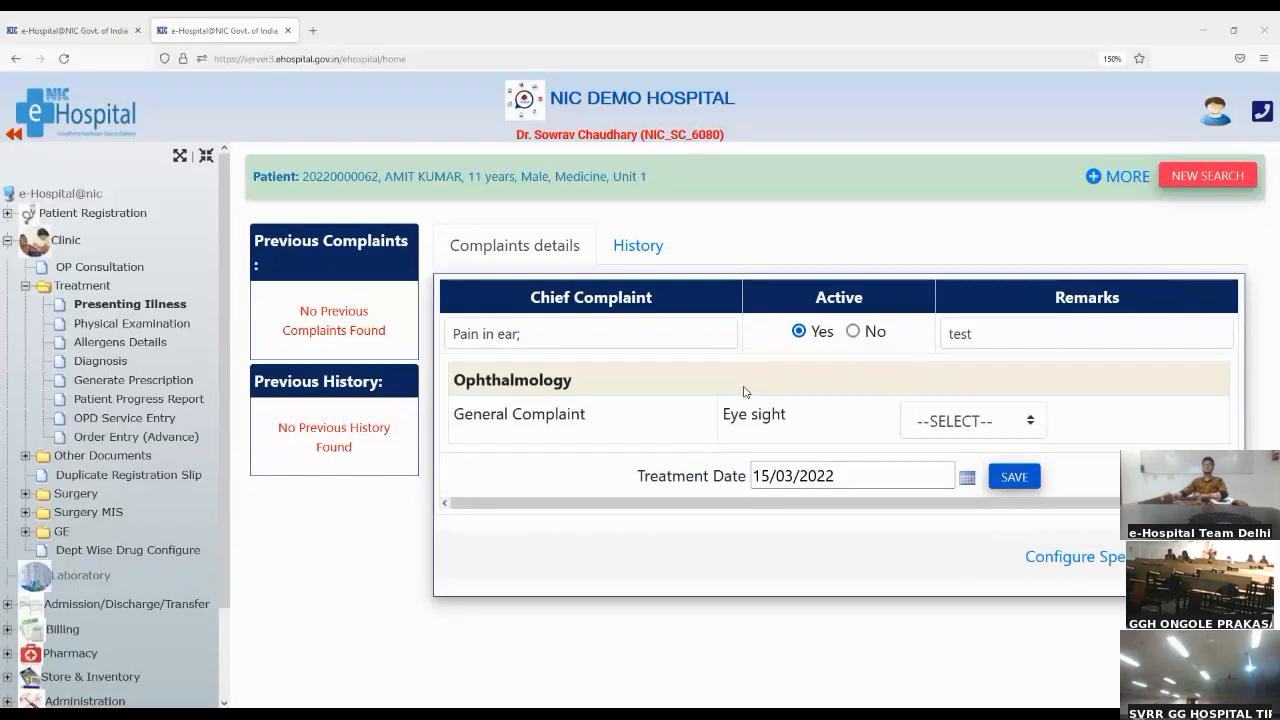
pyautogui.click(1032, 471)
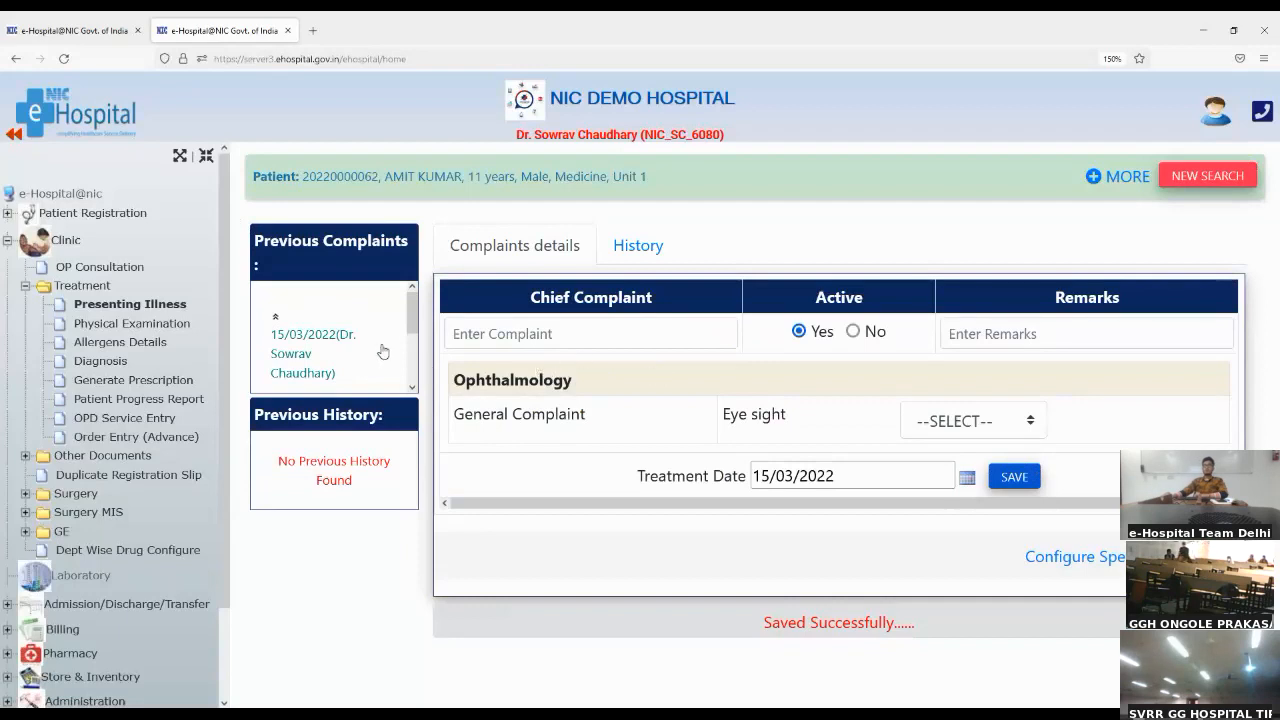
pyautogui.scroll(-1, 373, 338)
pyautogui.scroll(-3, 373, 338)
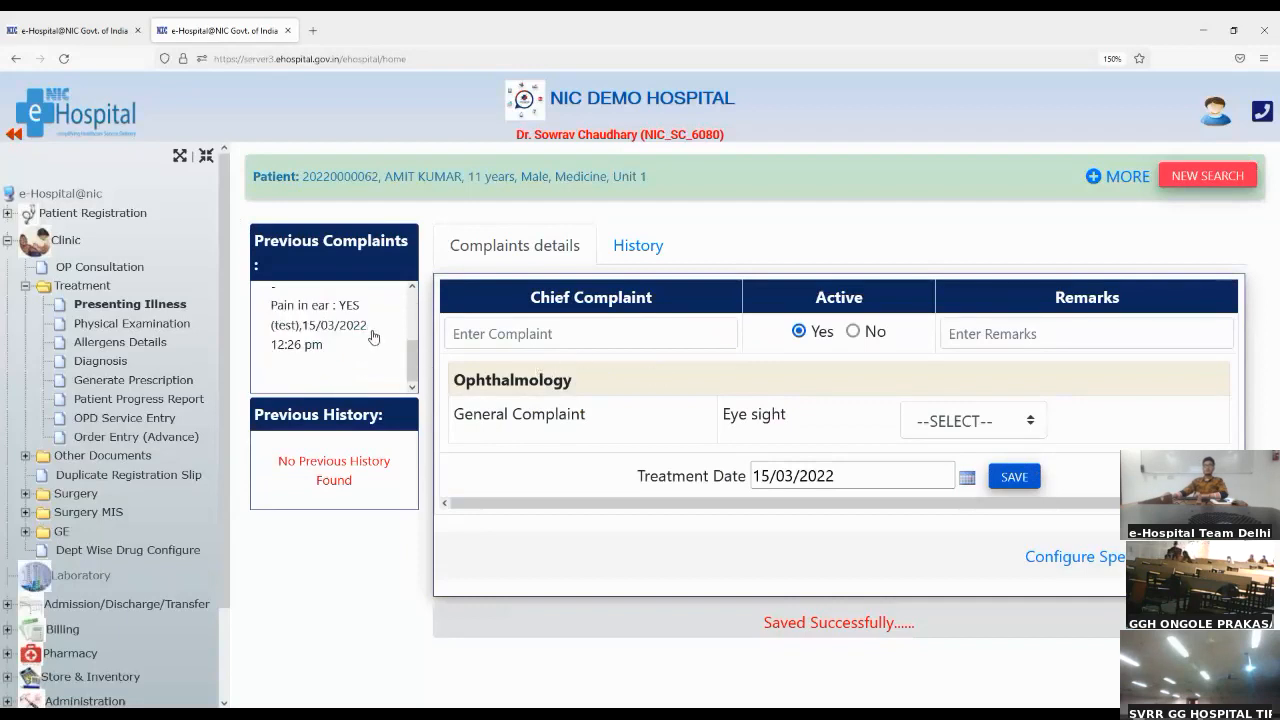
pyautogui.scroll(3, 373, 338)
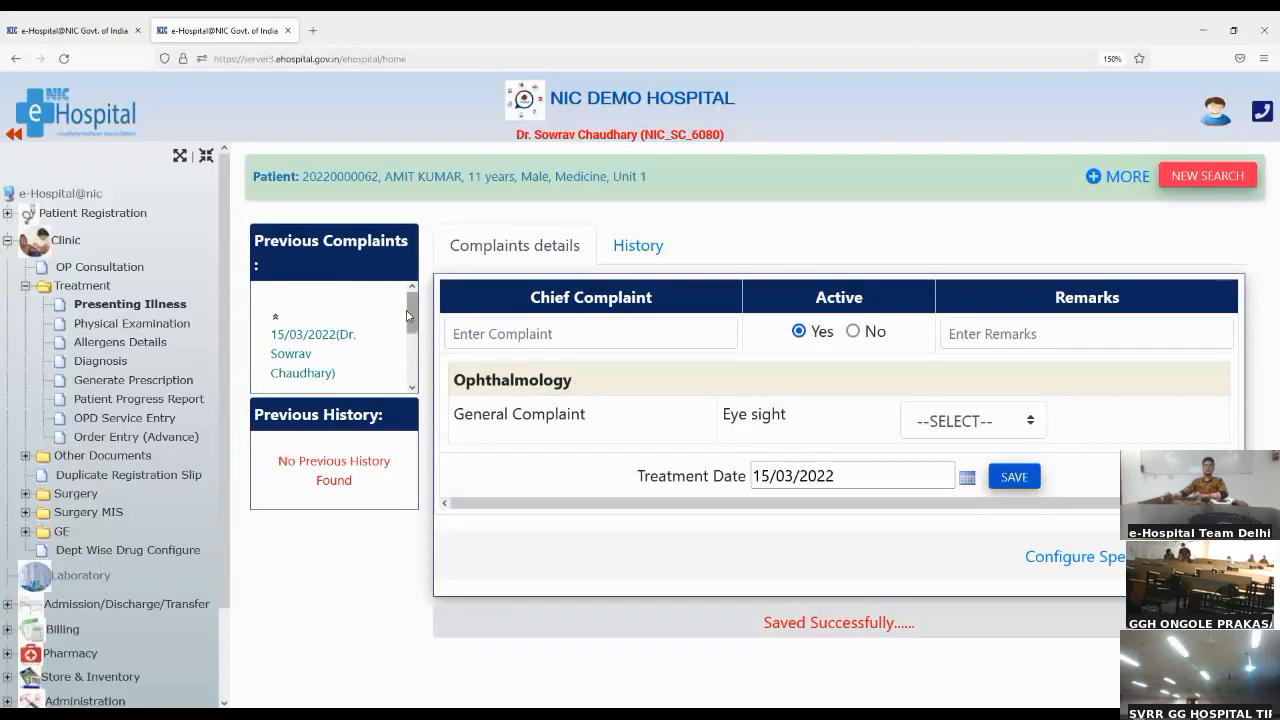
pyautogui.moveTo(270, 240); pyautogui.dragTo(382, 244)
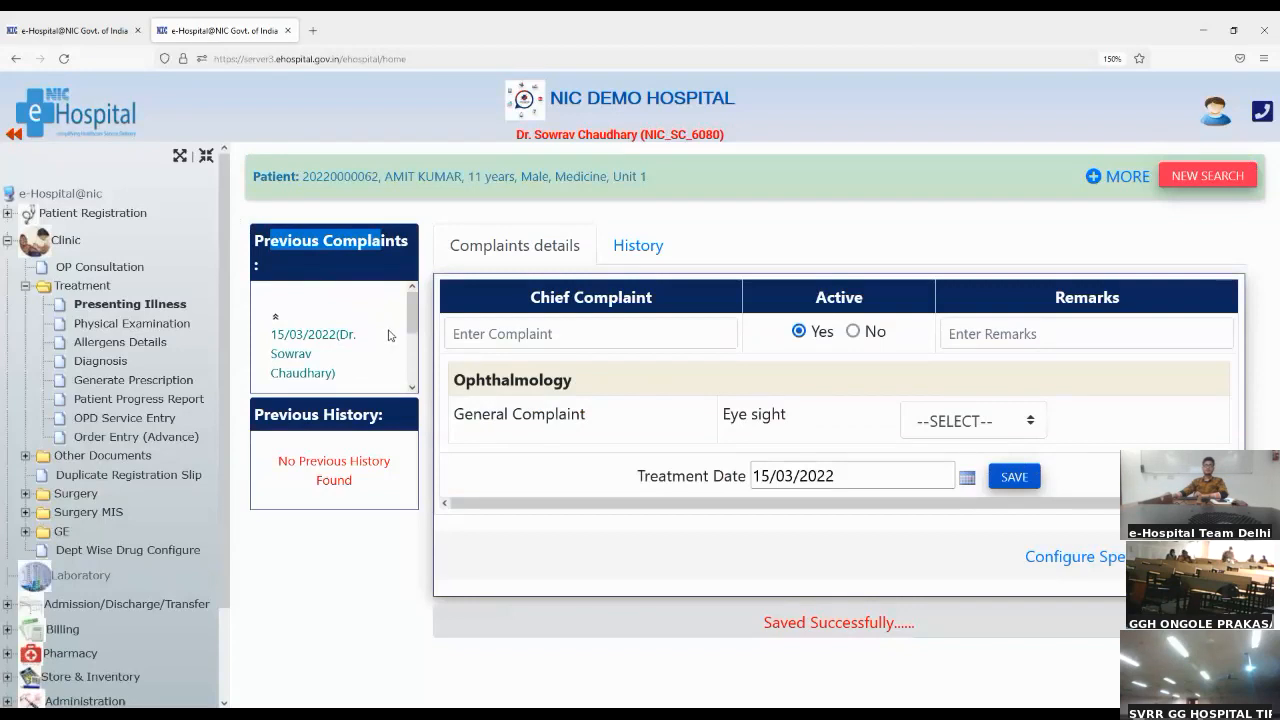
# Step: Review the saved entry among the previous complaints, and open the specific template configuration to check which department it covers
pyautogui.scroll(-2, 390, 338)
pyautogui.scroll(2, 388, 334)
pyautogui.scroll(-2, 383, 332)
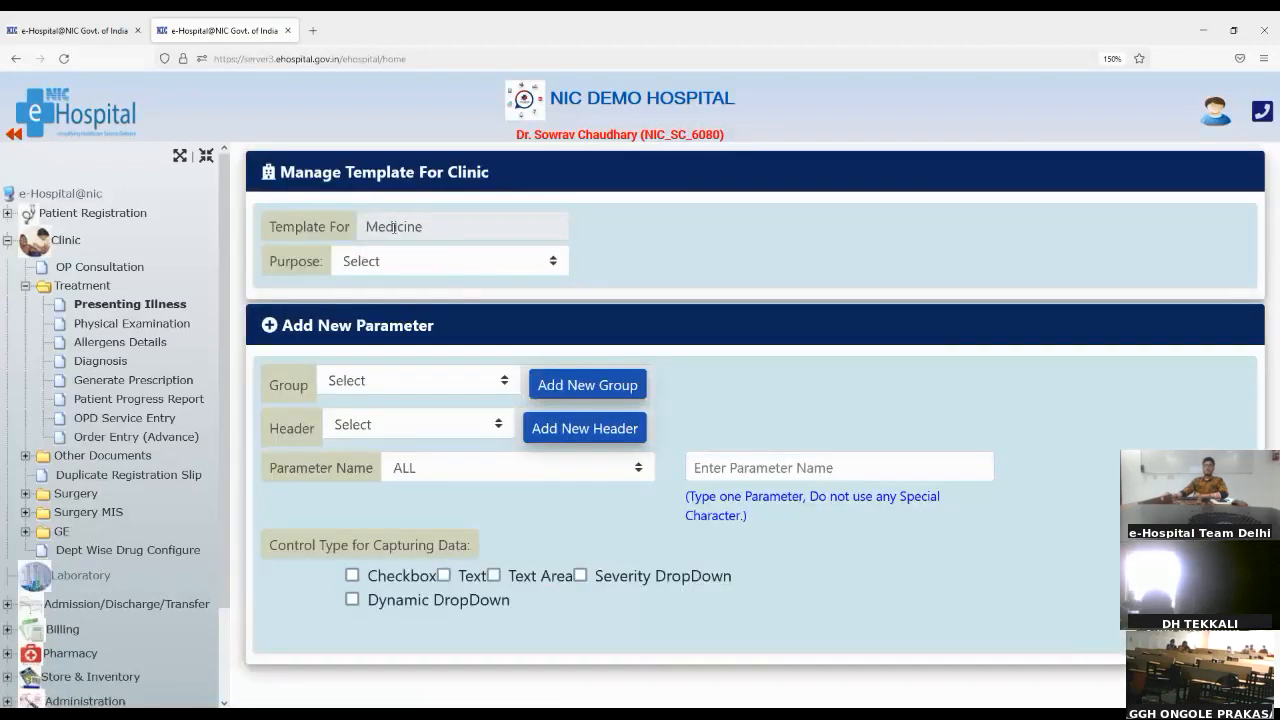
pyautogui.moveTo(370, 225); pyautogui.dragTo(438, 225)
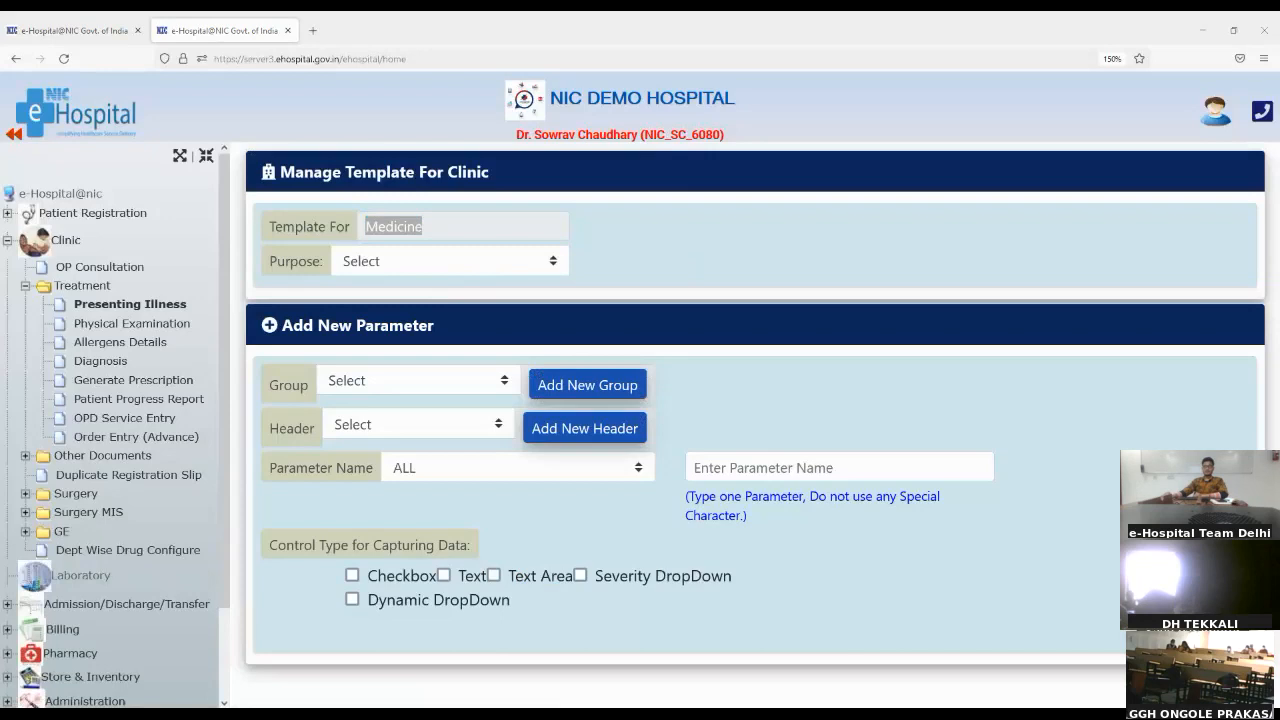
pyautogui.click(806, 305)
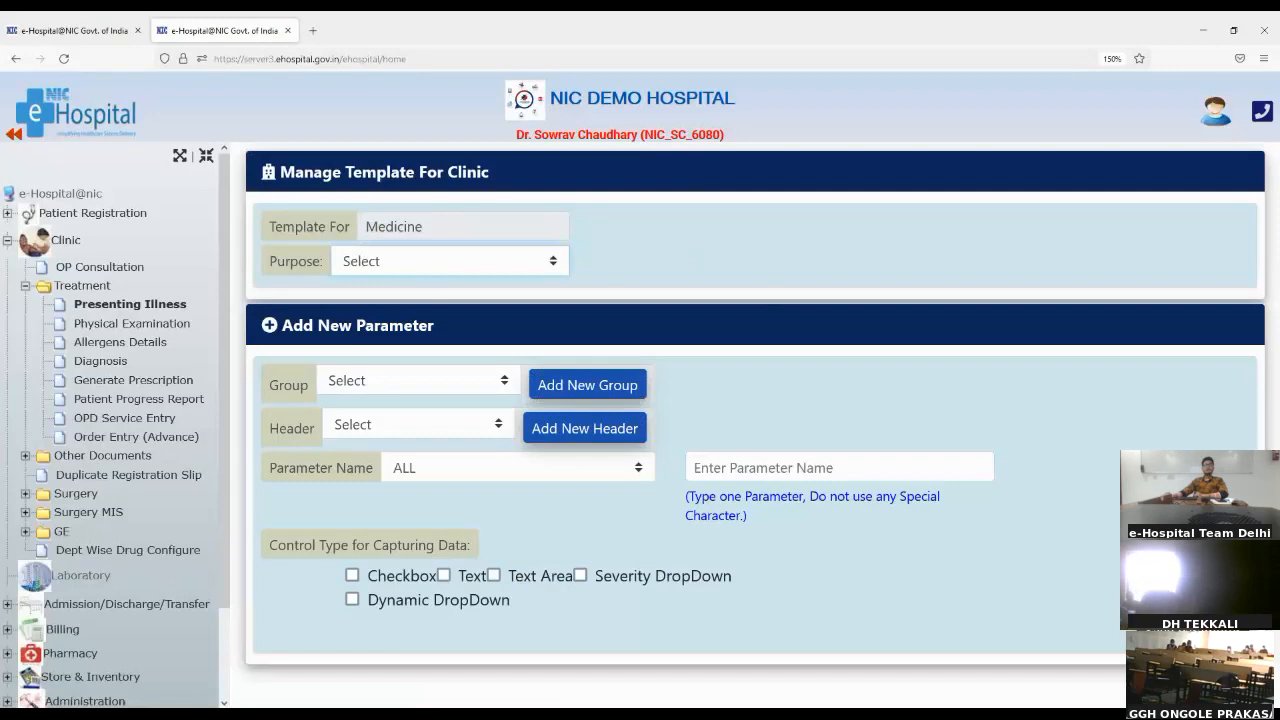
# Step: Go through the template purposes, including General Examination, Local Examination, History and Surgery Details, and set the purpose to Complaints Details
pyautogui.click(447, 321)
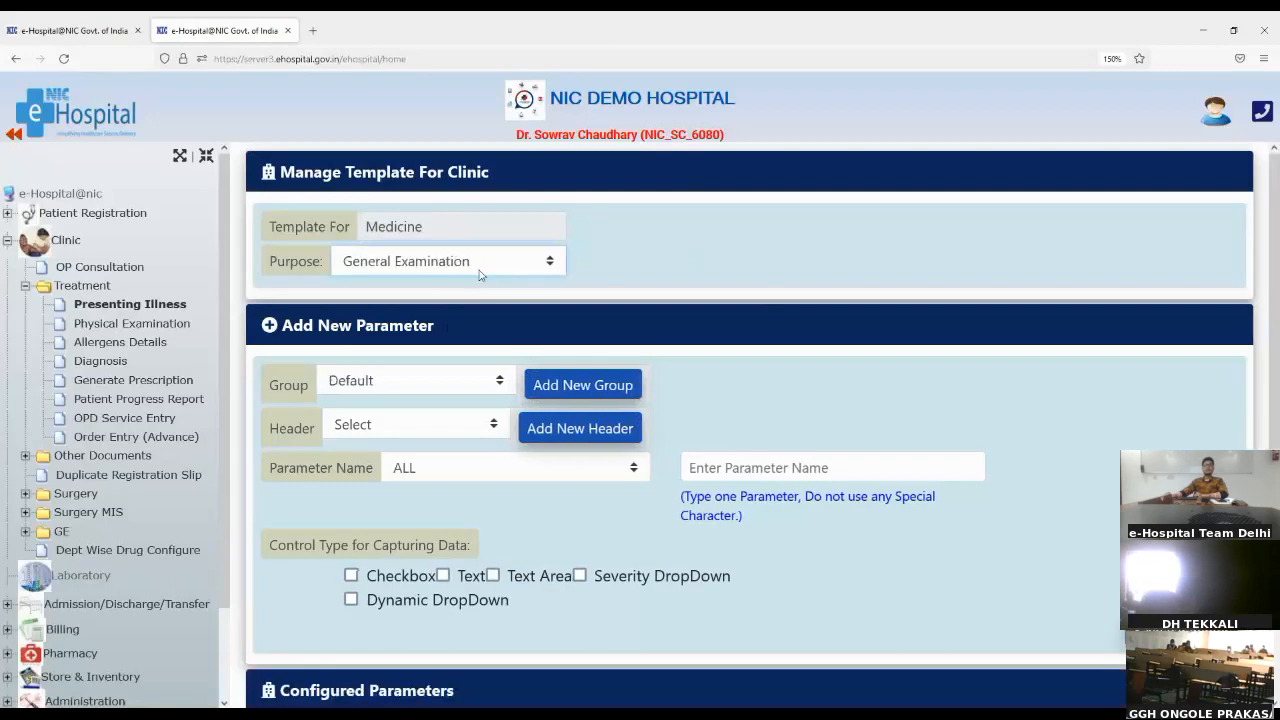
pyautogui.click(413, 352)
pyautogui.press('Down')
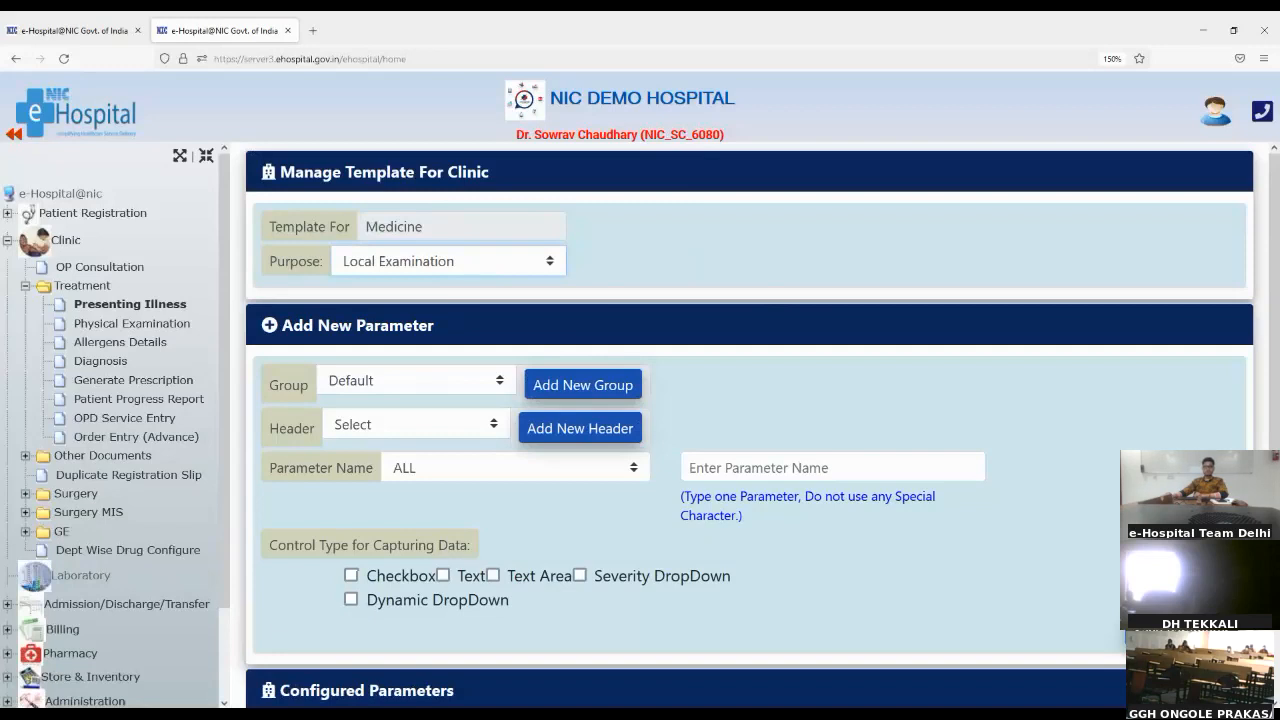
pyautogui.press('Down')
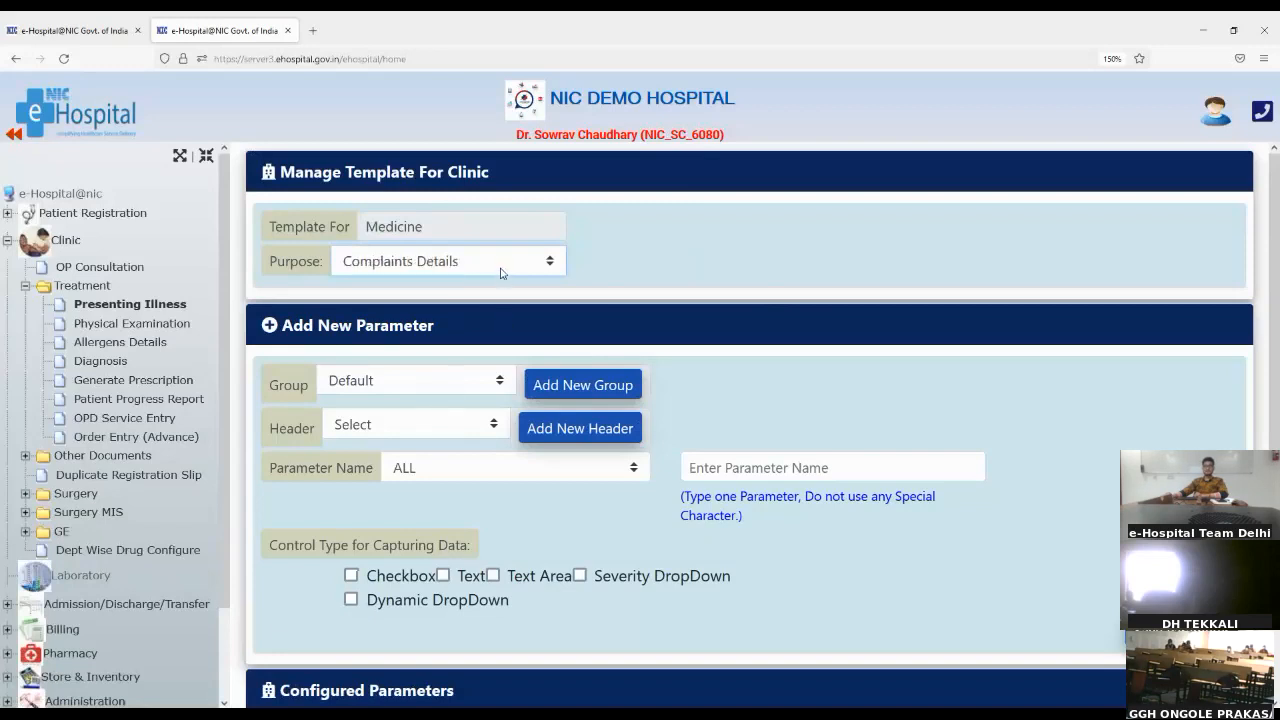
pyautogui.press('Down')
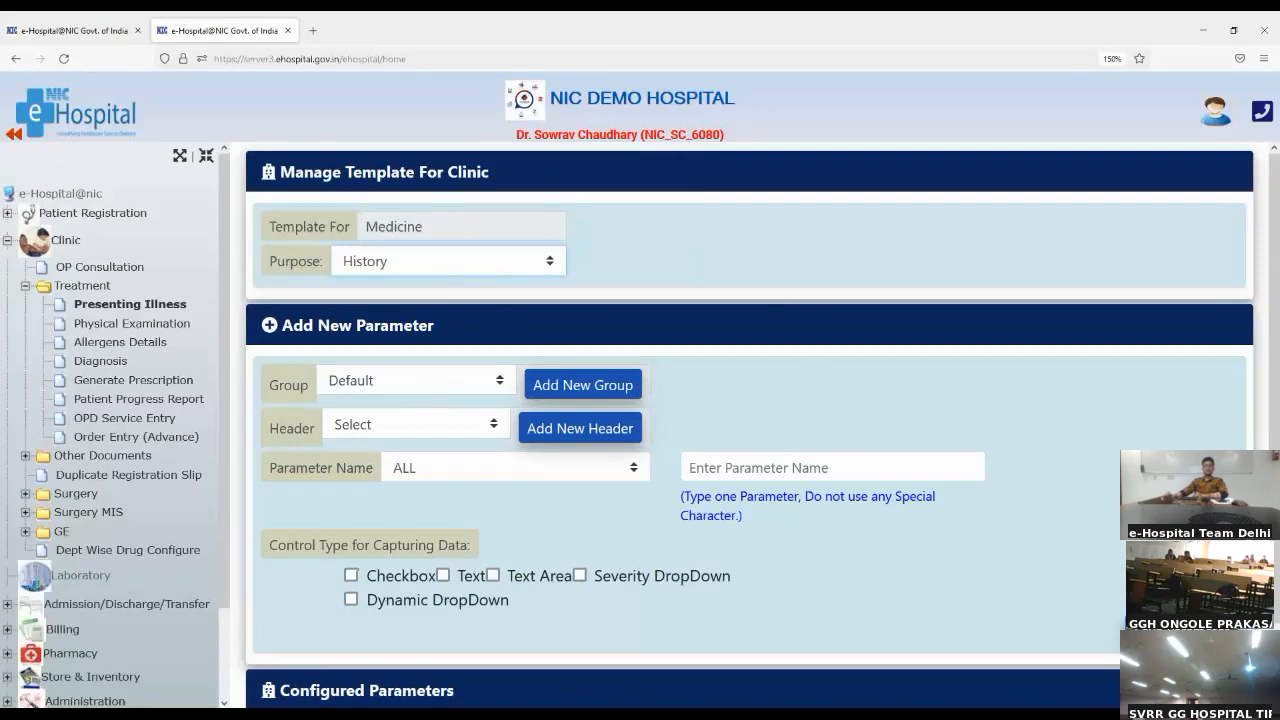
pyautogui.click(456, 461)
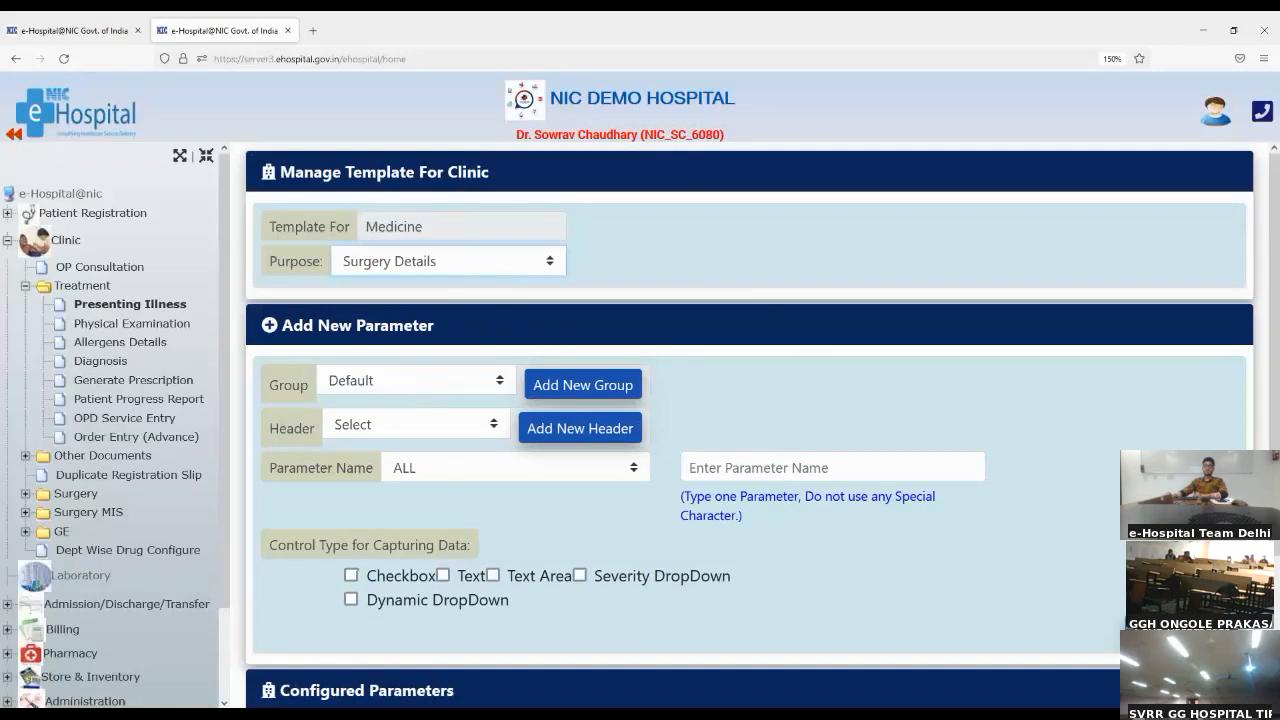
pyautogui.click(443, 394)
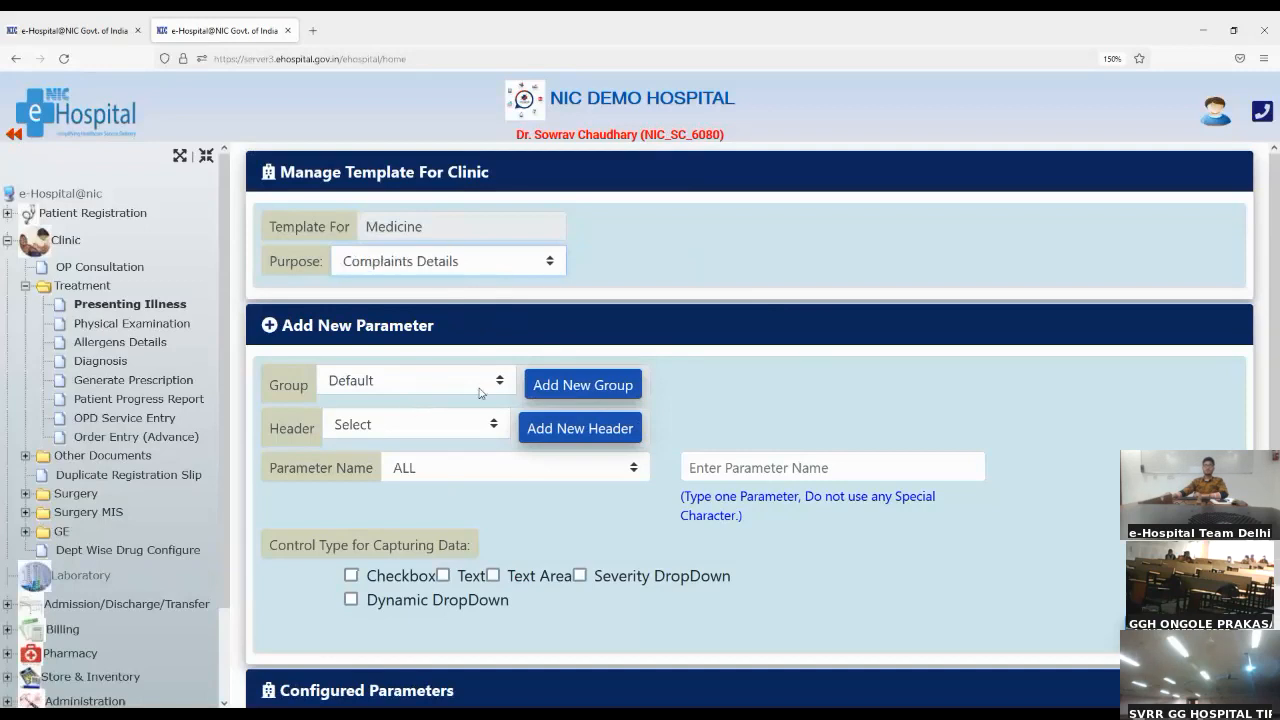
# Step: Show the entry fields for a new group and header, and assign the group "stomach pain" and header "left abdomen" to the new parameter
pyautogui.scroll(-2, 601, 335)
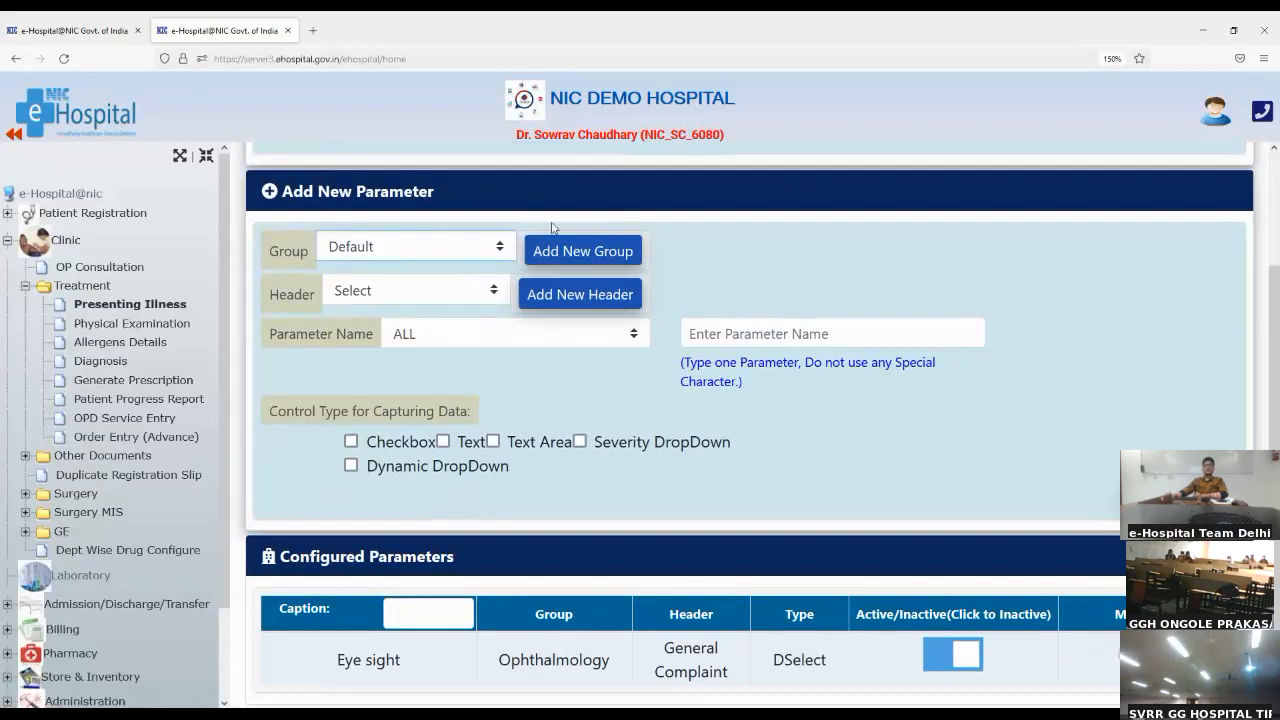
pyautogui.click(575, 256)
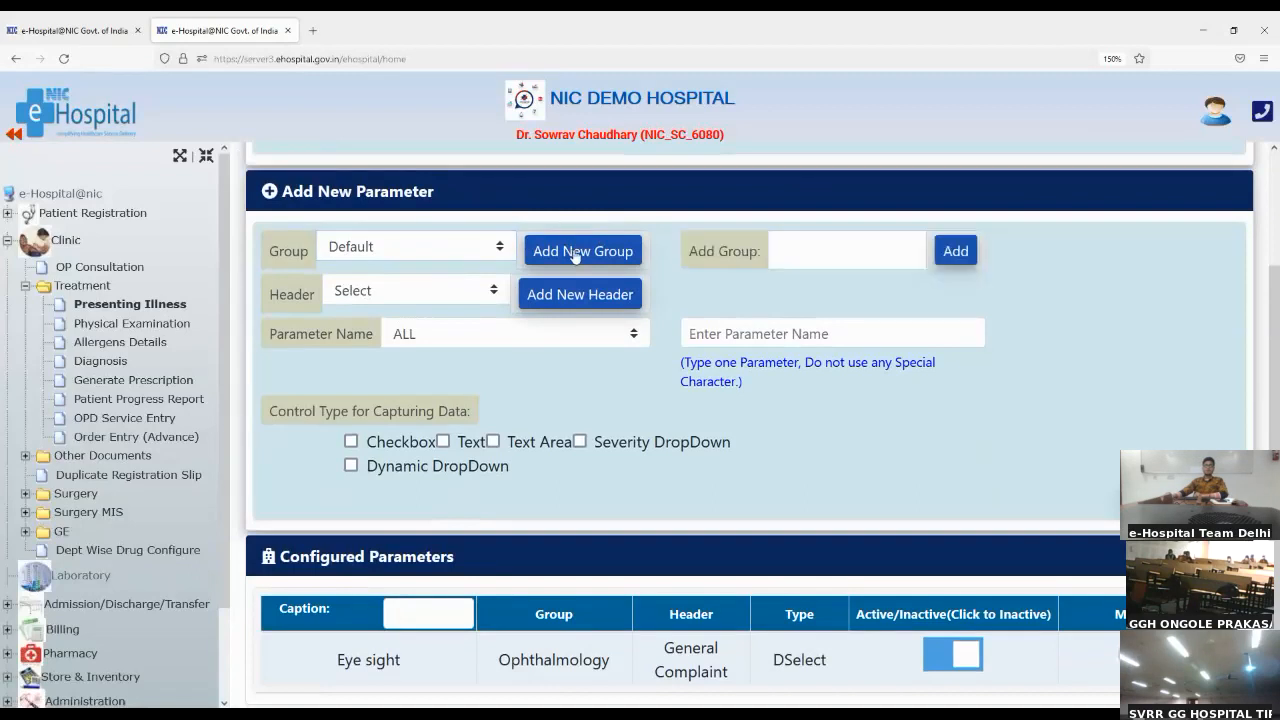
pyautogui.click(820, 259)
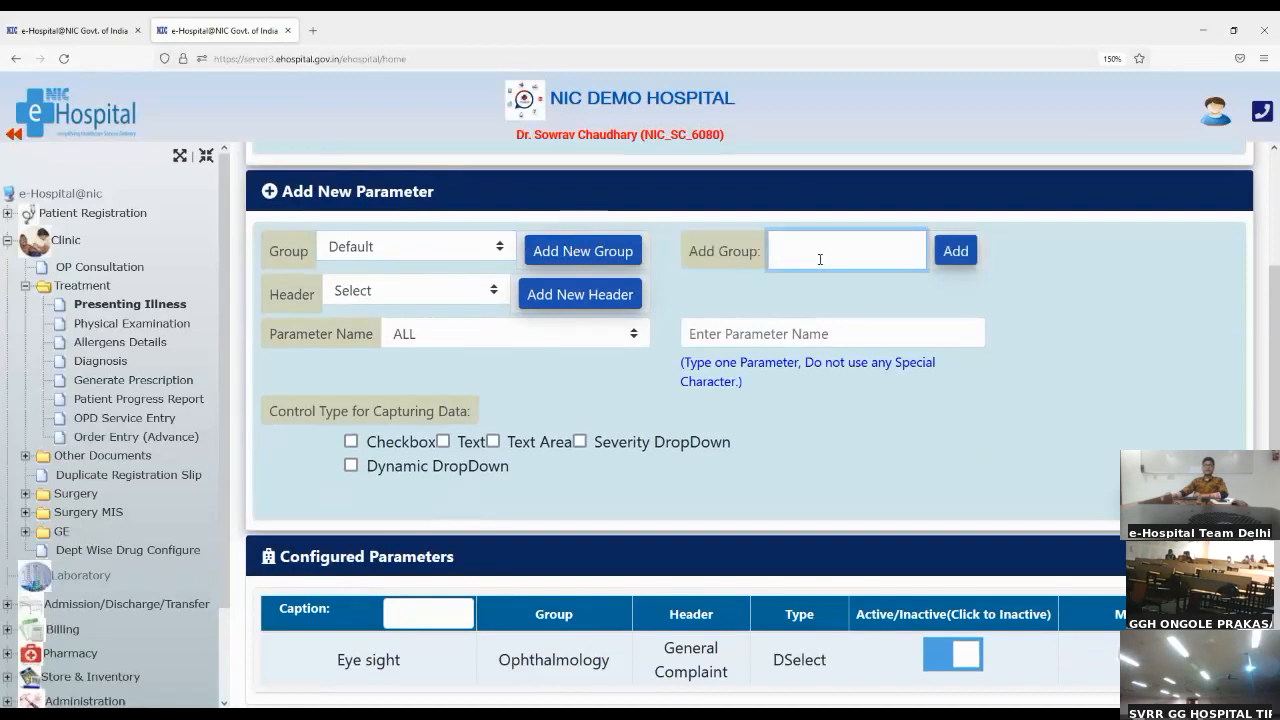
pyautogui.click(478, 250)
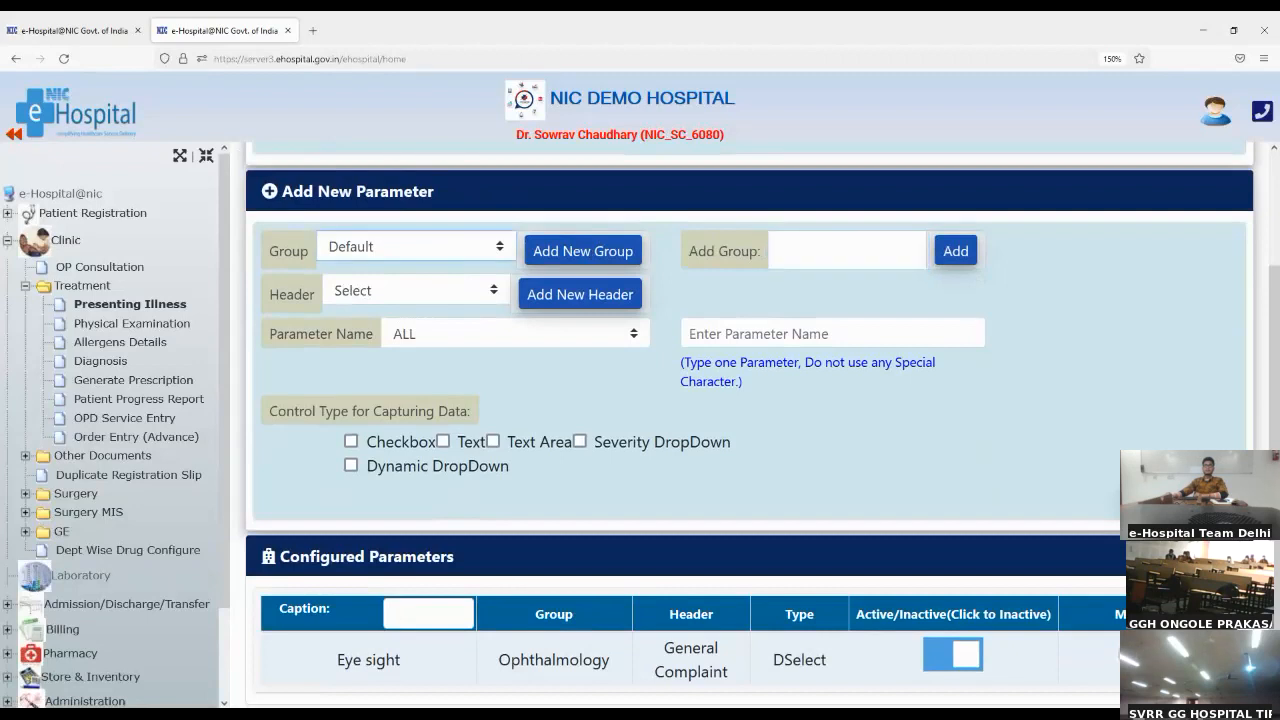
pyautogui.click(450, 311)
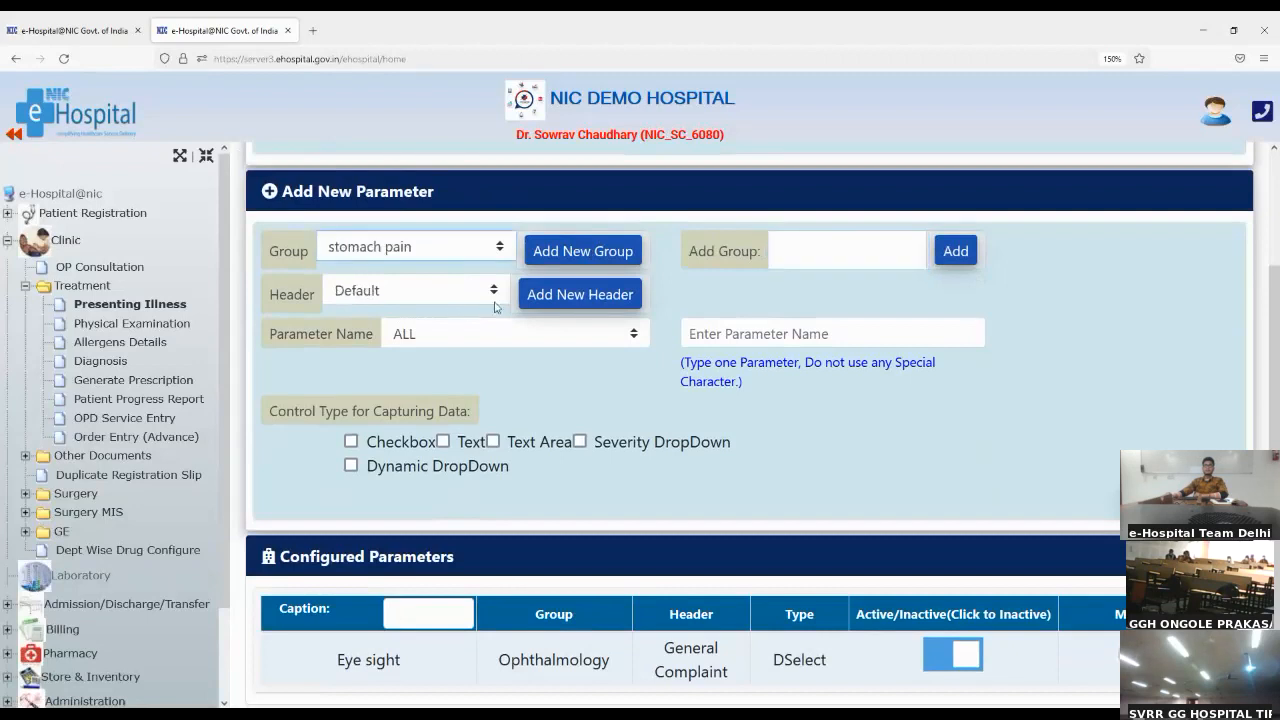
pyautogui.click(555, 304)
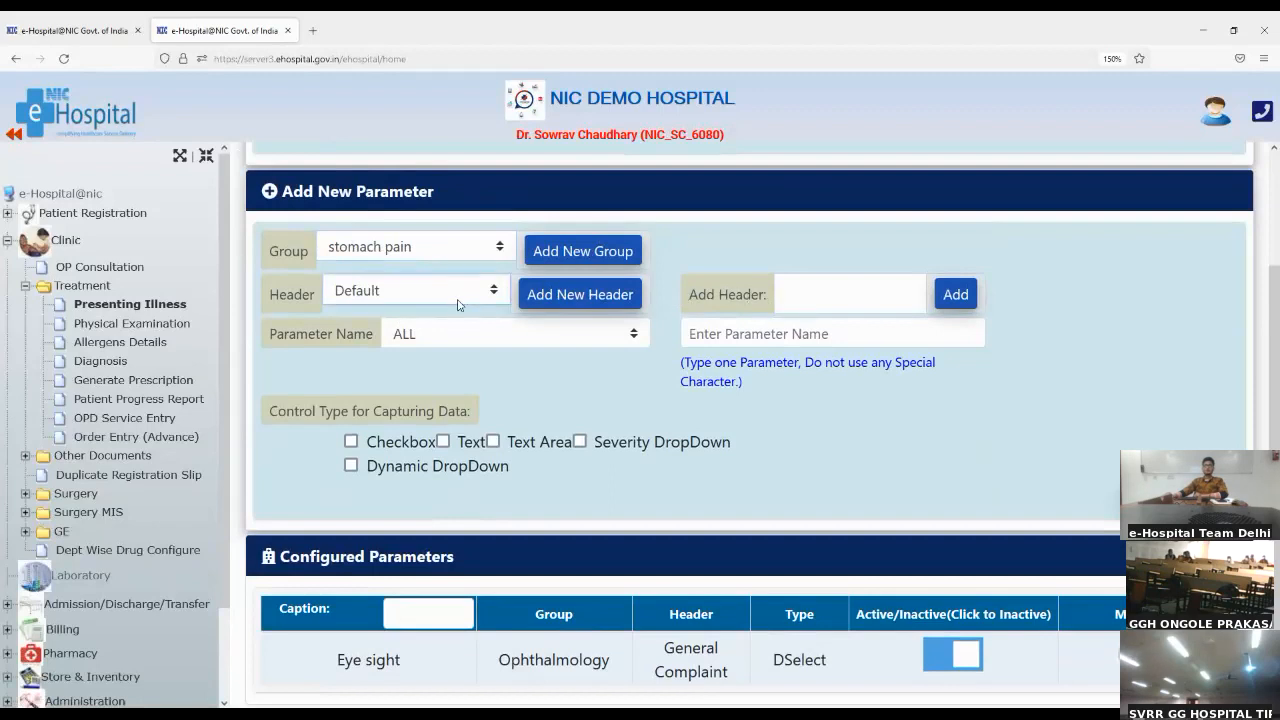
pyautogui.click(432, 358)
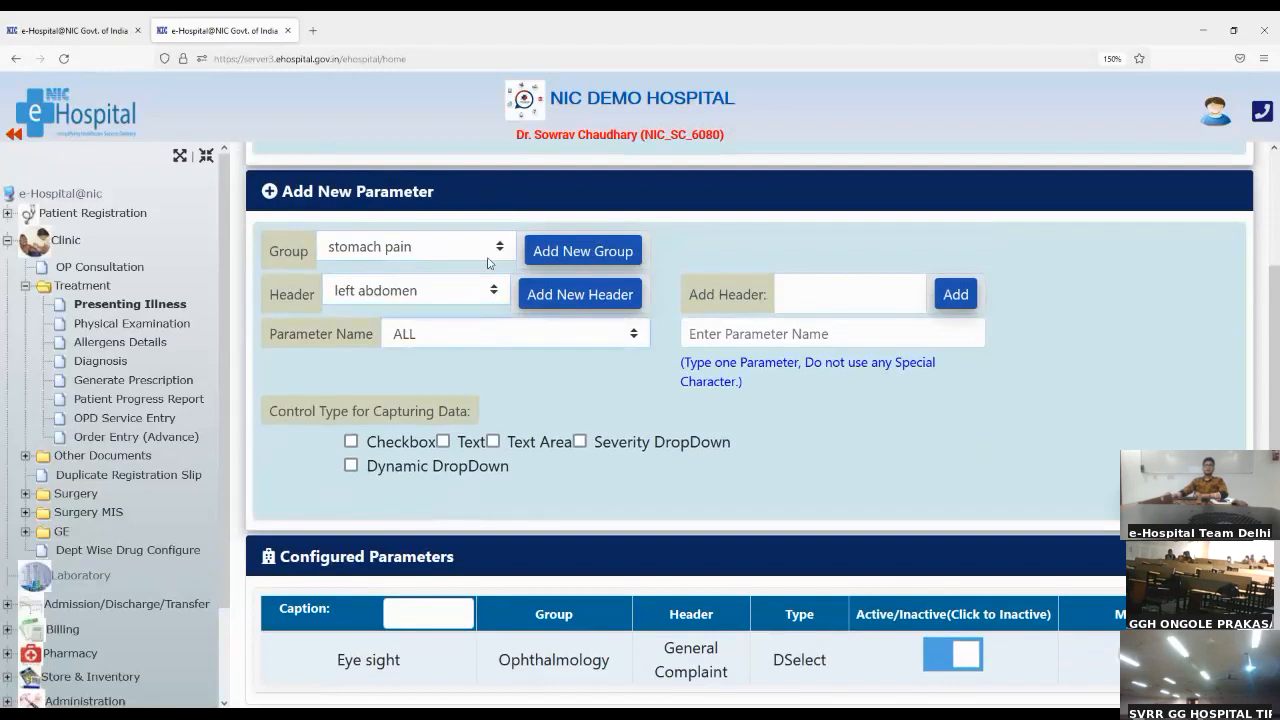
# Step: Try the parameter name categories DISORDER, ASSESSMENT_SCALE and ATTRIBUTE, and set the category to CELL
pyautogui.click(464, 494)
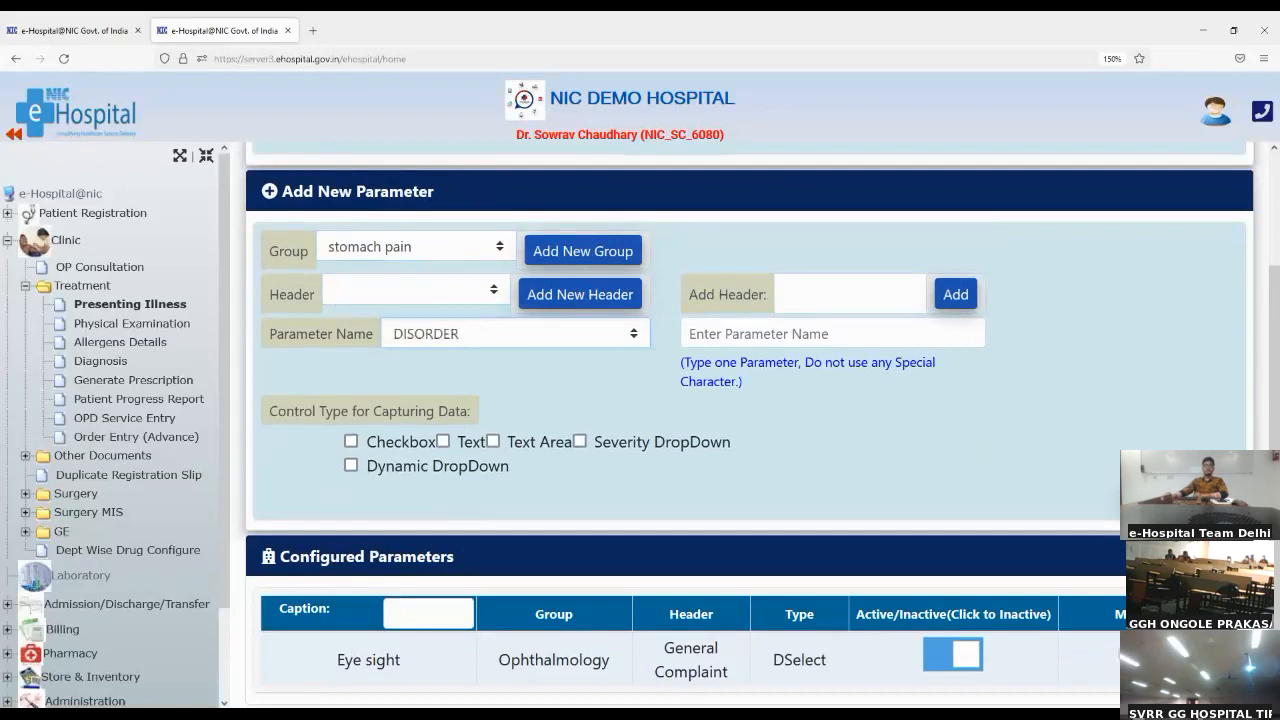
pyautogui.click(484, 492)
pyautogui.click(466, 402)
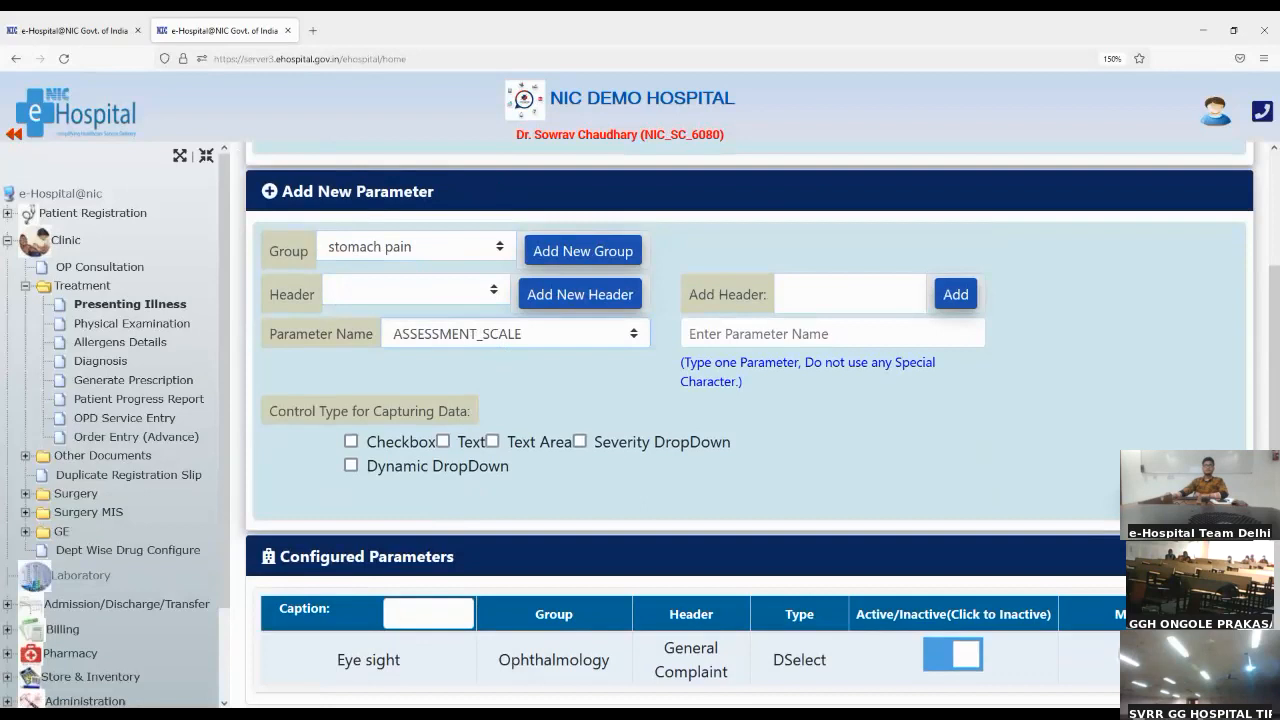
pyautogui.click(500, 421)
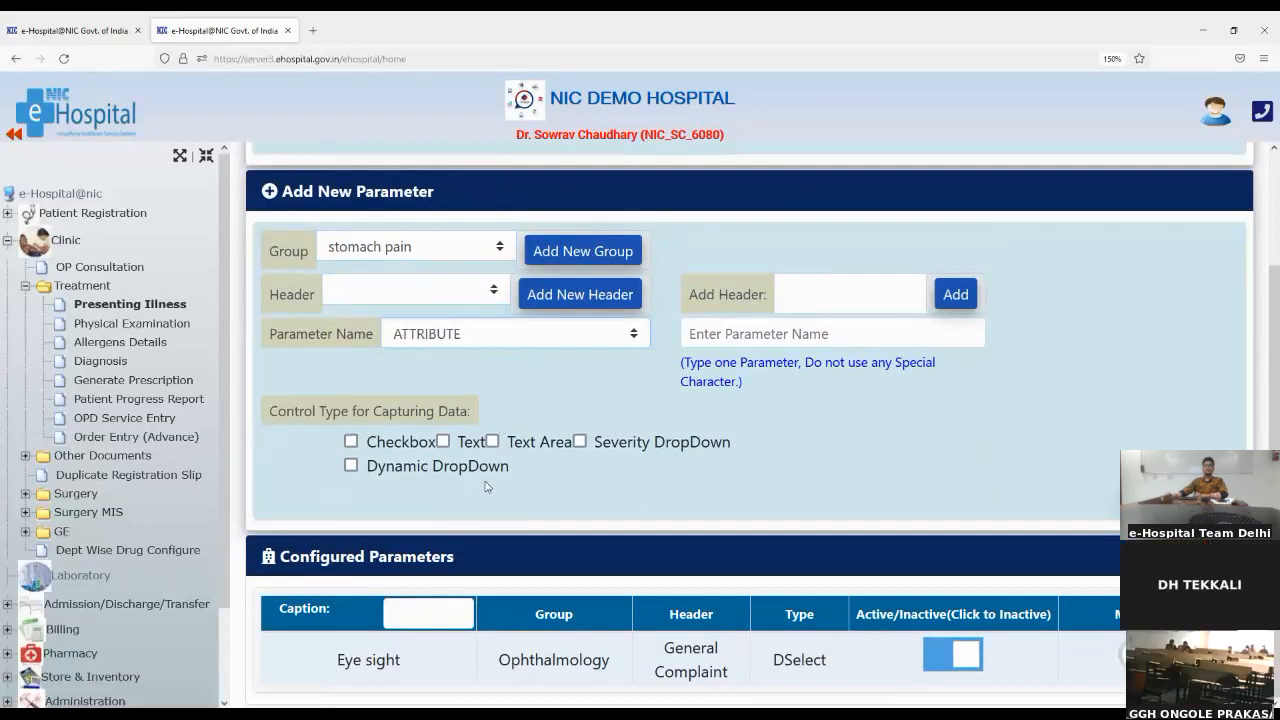
pyautogui.press('Down')
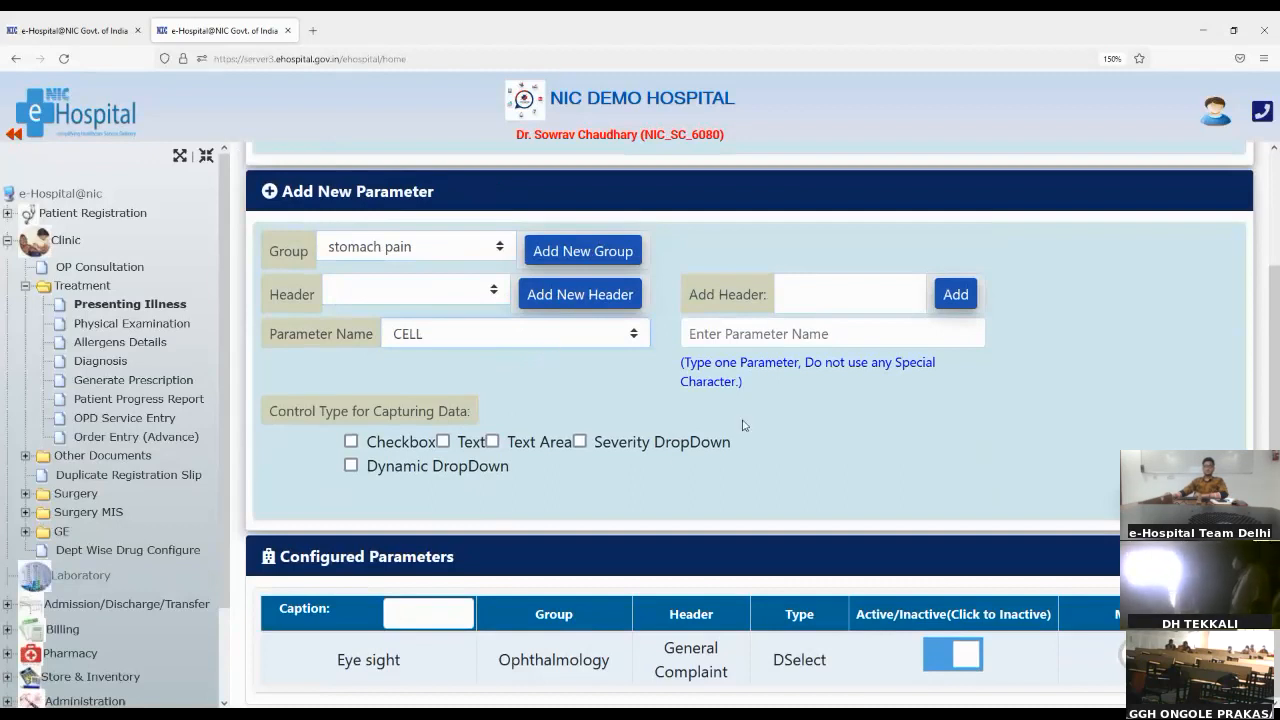
# Step: Check the parameter name entry and the control types for capturing data, and choose Checkbox as the control type
pyautogui.click(720, 331)
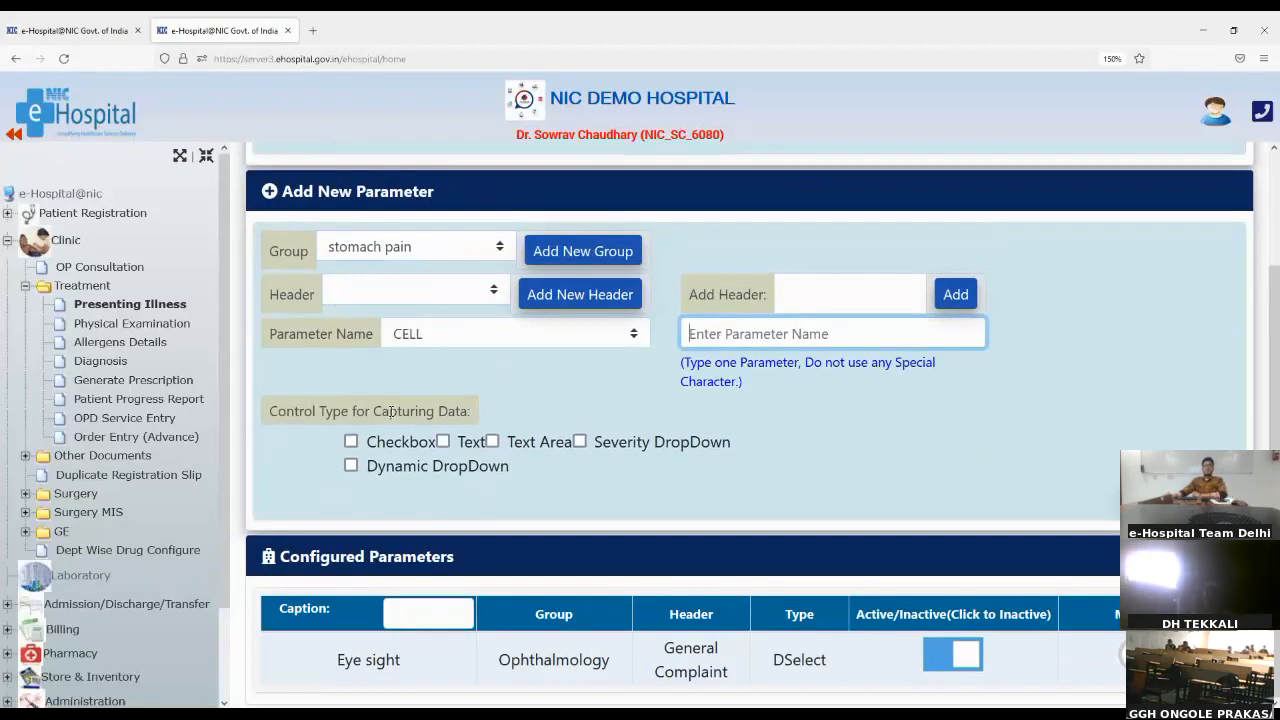
pyautogui.moveTo(285, 410); pyautogui.dragTo(469, 413)
pyautogui.click(561, 398)
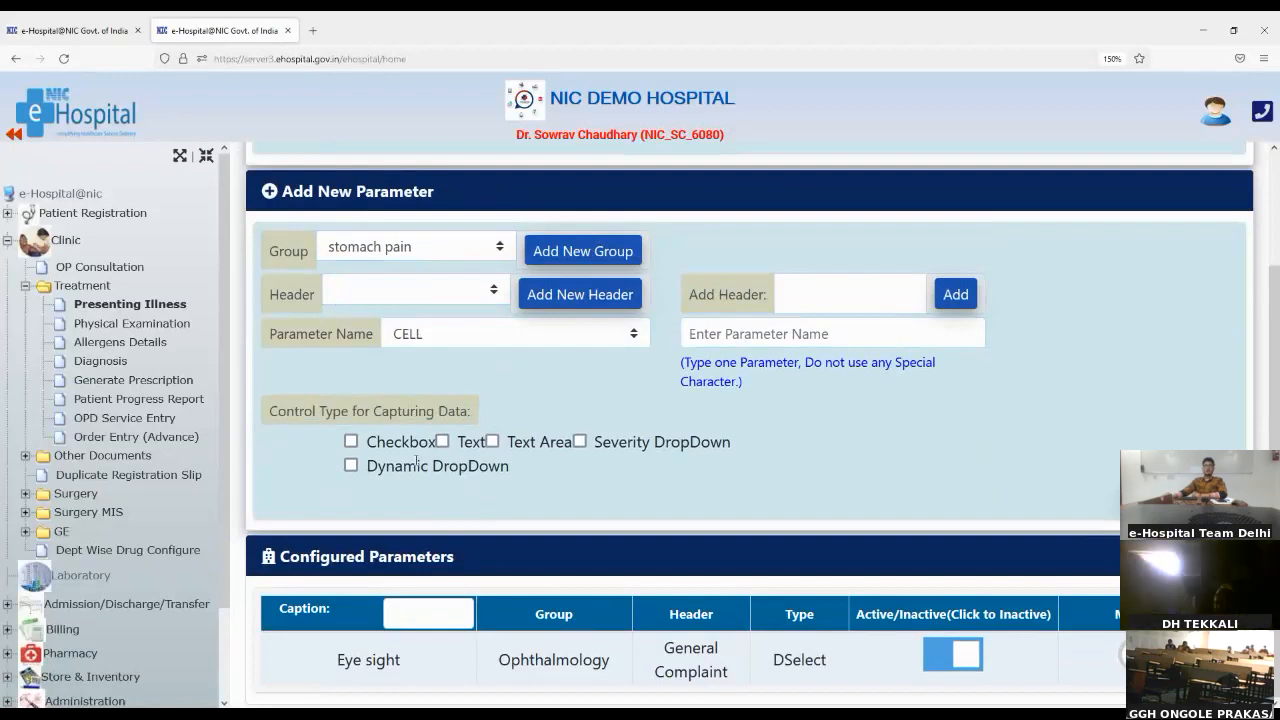
pyautogui.click(352, 441)
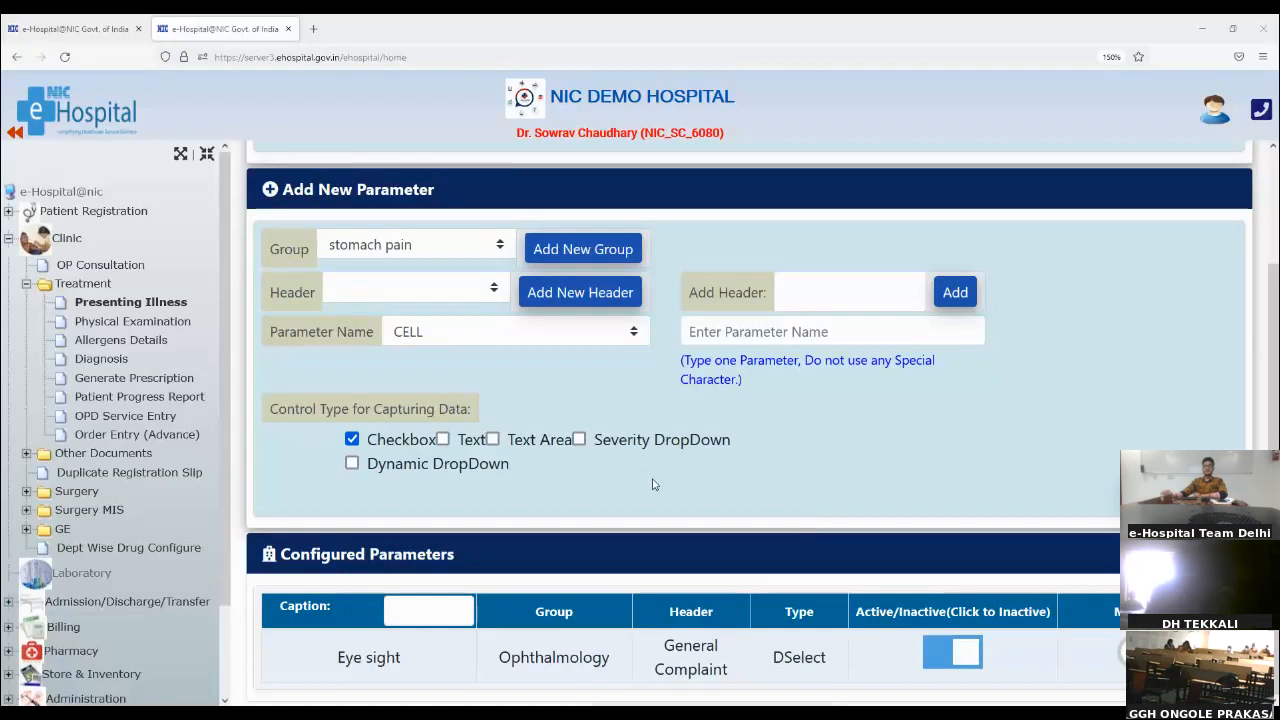
# Step: Return to the patient's Presenting Illness and enter the history "Previous surgery to vagina affecting pregnancy" from a search for "surgery"
pyautogui.click(175, 300)
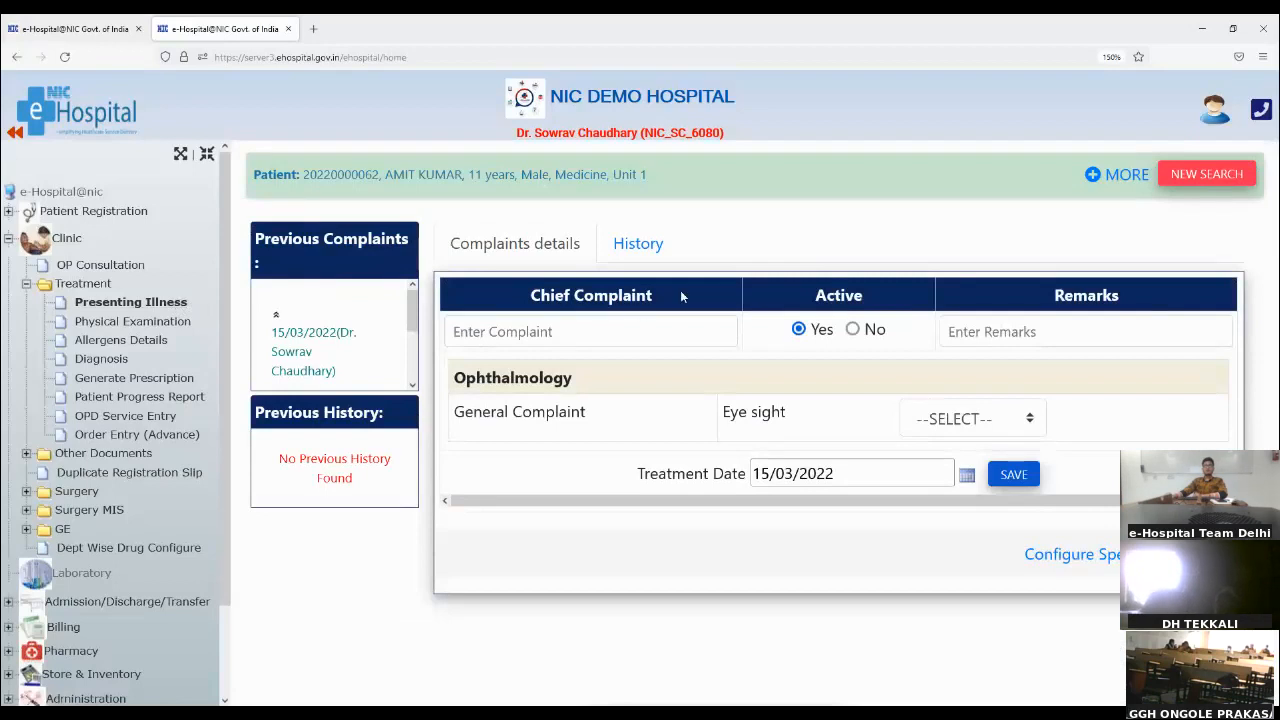
pyautogui.click(651, 257)
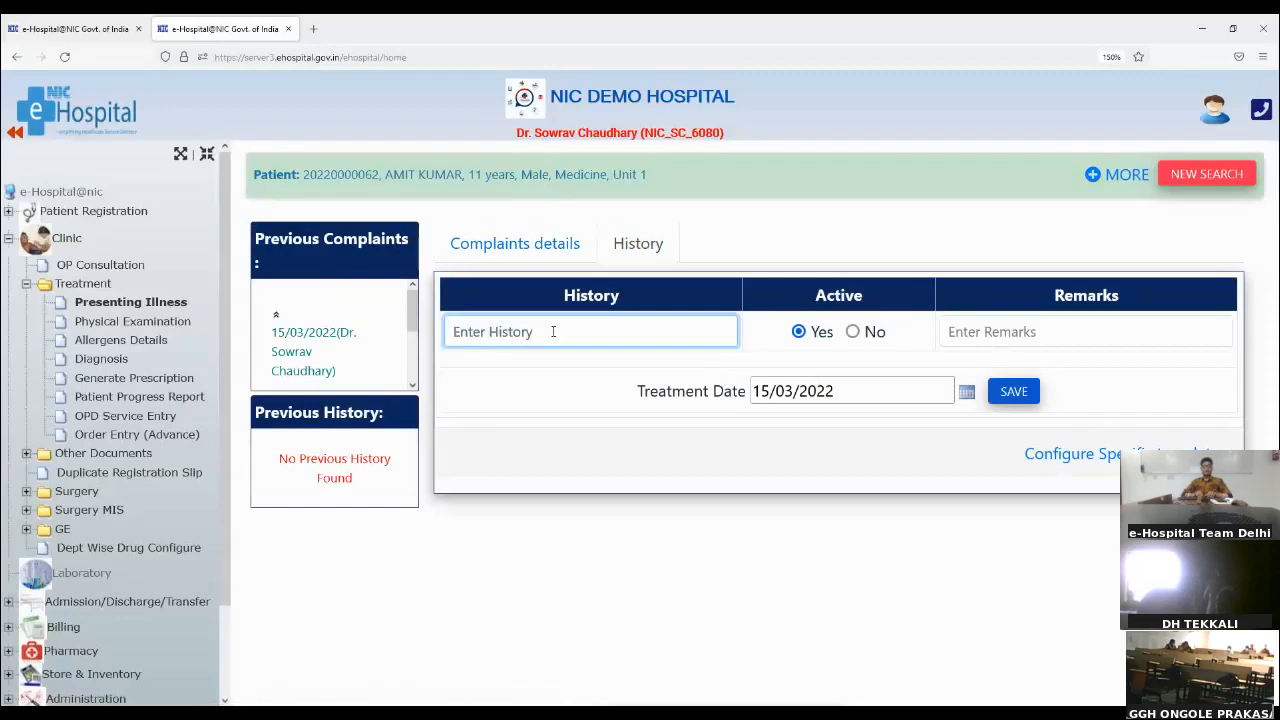
pyautogui.write('sur')
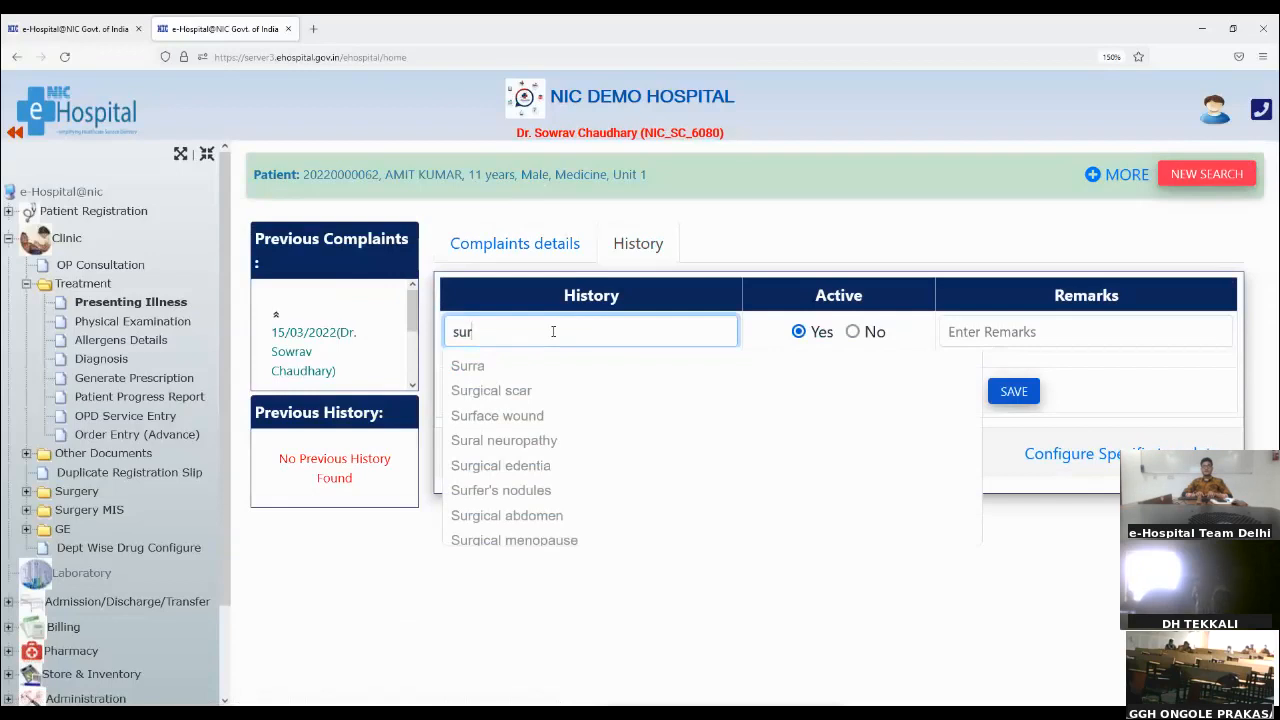
pyautogui.write('gery')
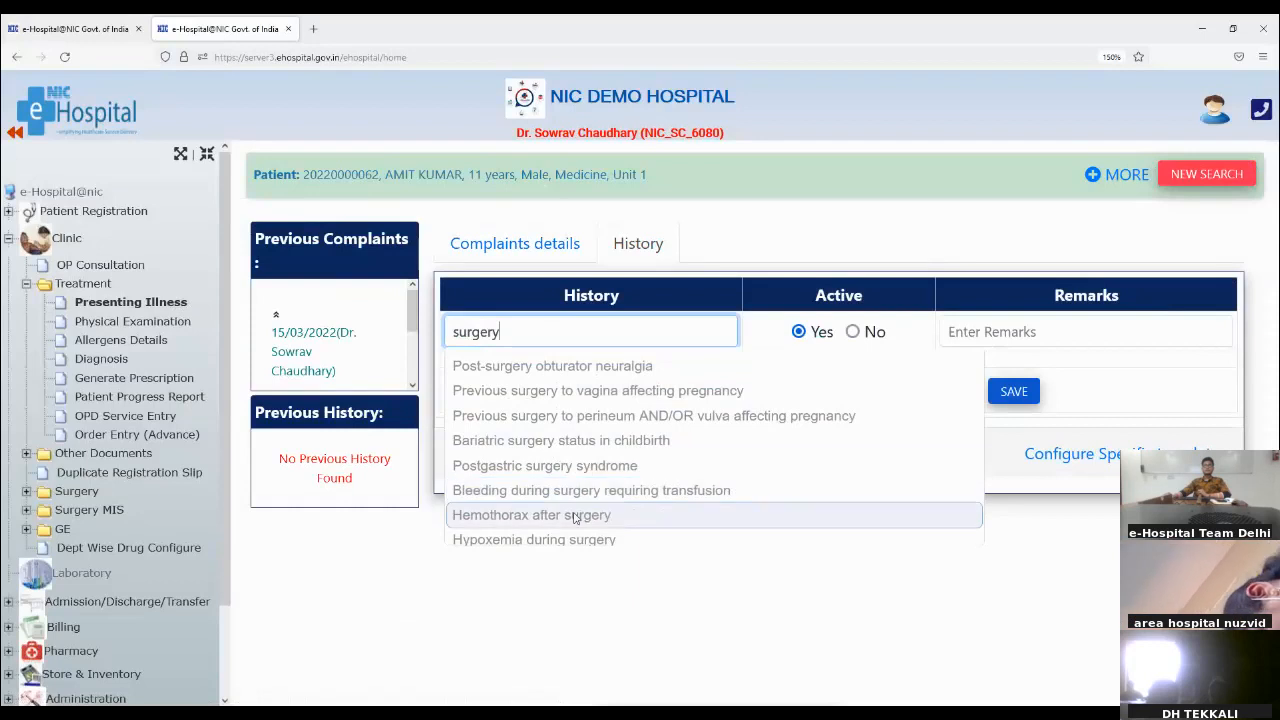
pyautogui.click(589, 392)
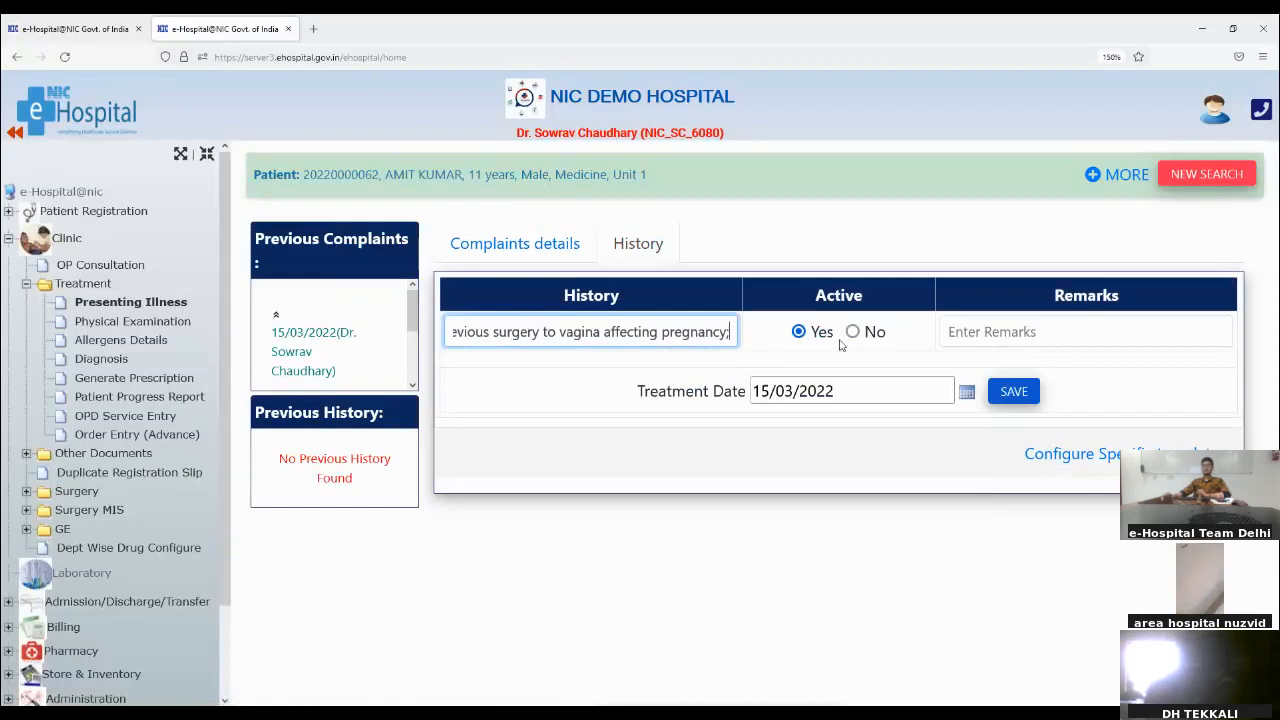
# Step: Save the history entry with the remark "tet" and review the previous complaints and previous history
pyautogui.click(1120, 331)
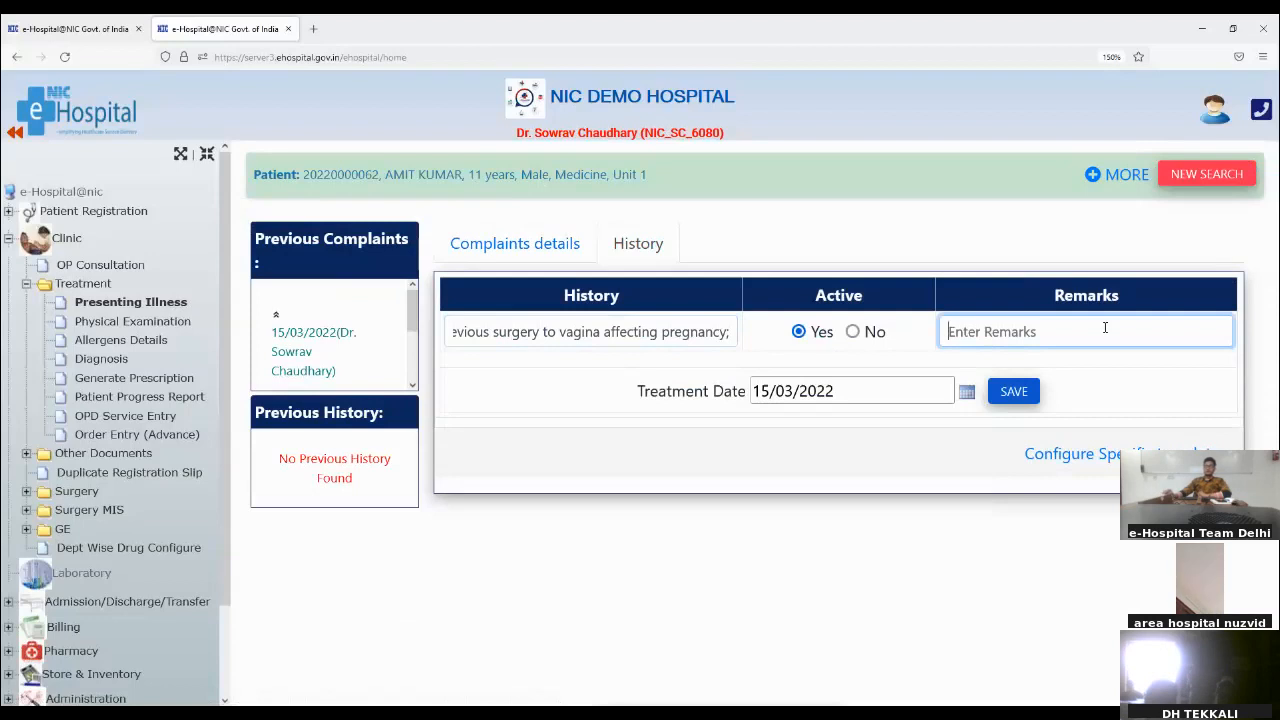
pyautogui.write('te')
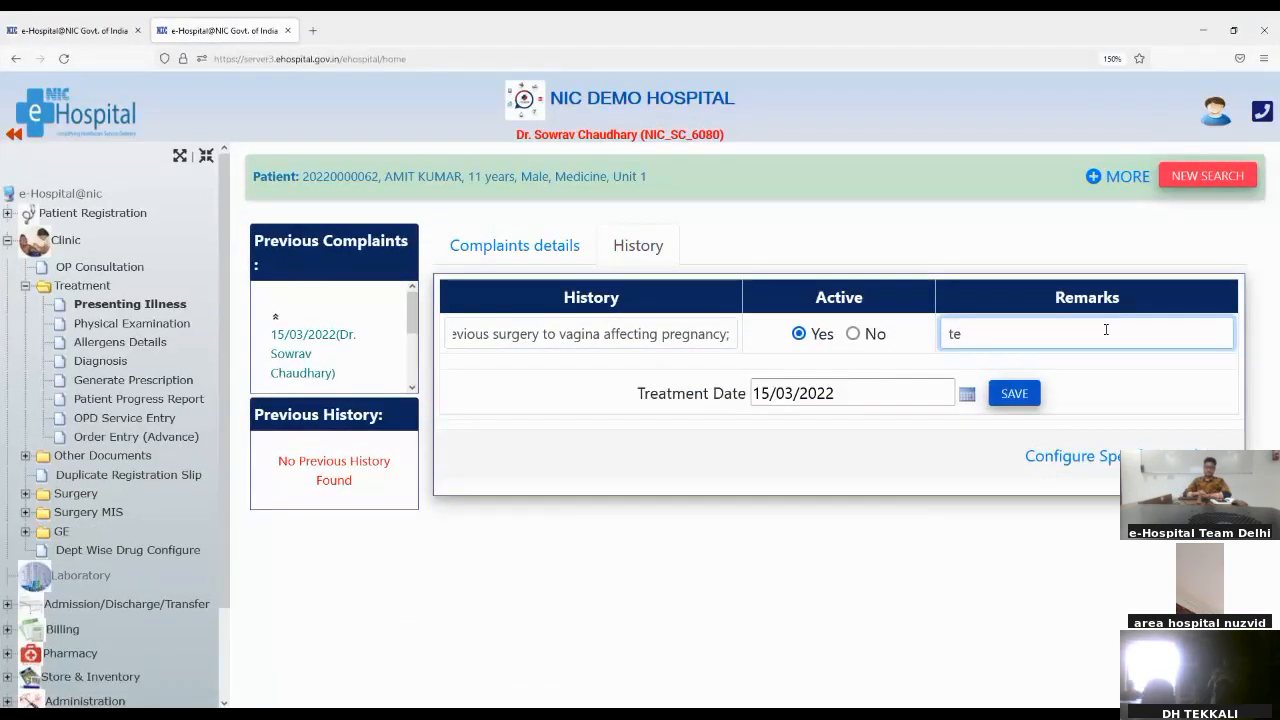
pyautogui.write('t')
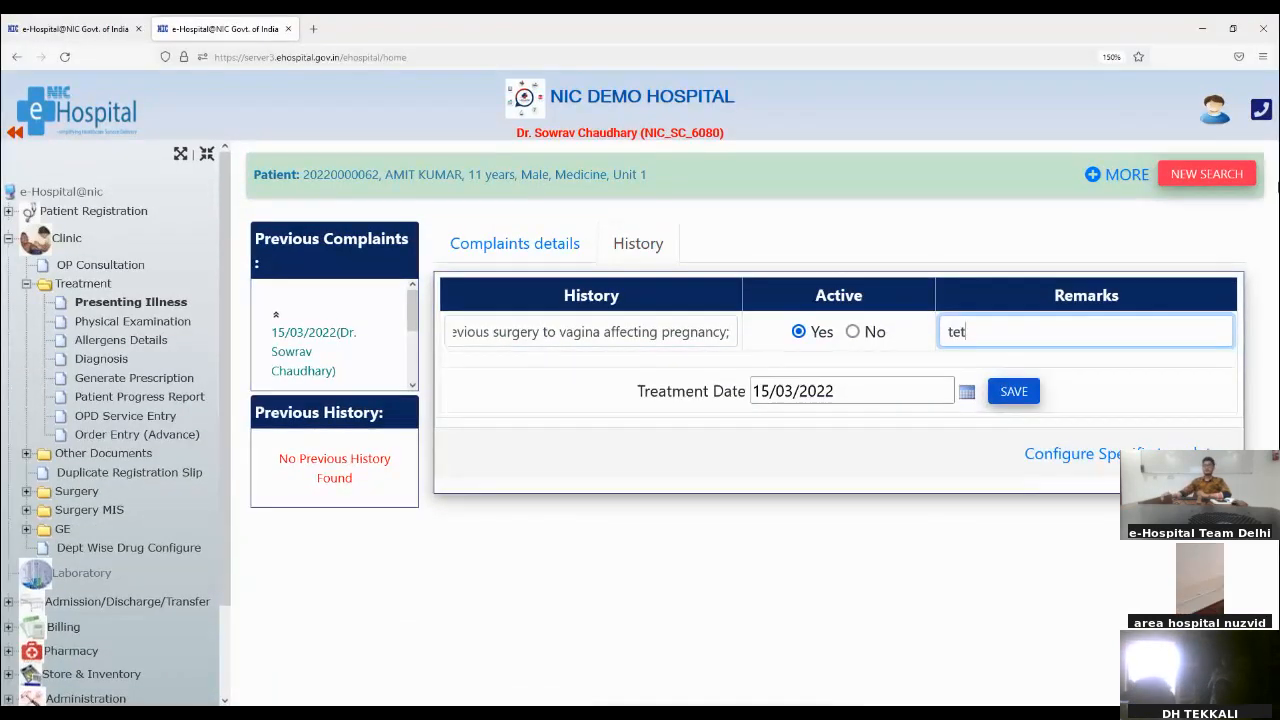
pyautogui.click(1032, 393)
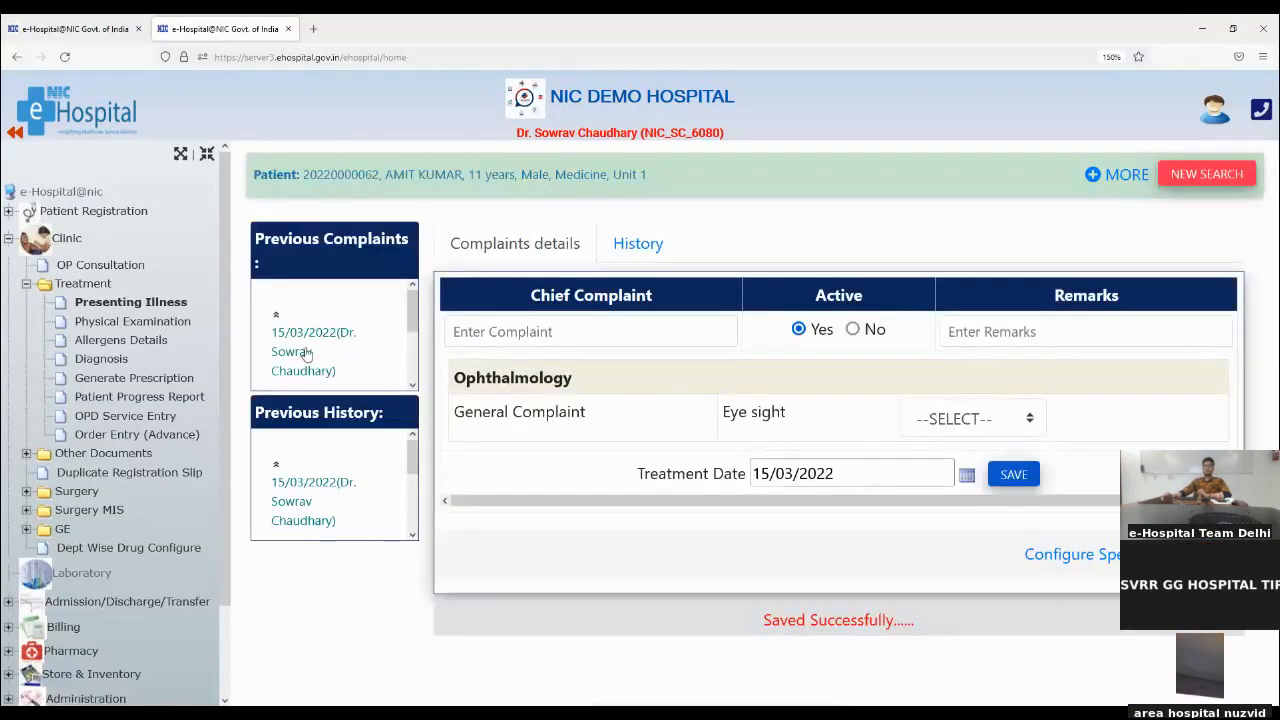
pyautogui.scroll(-3, 305, 345)
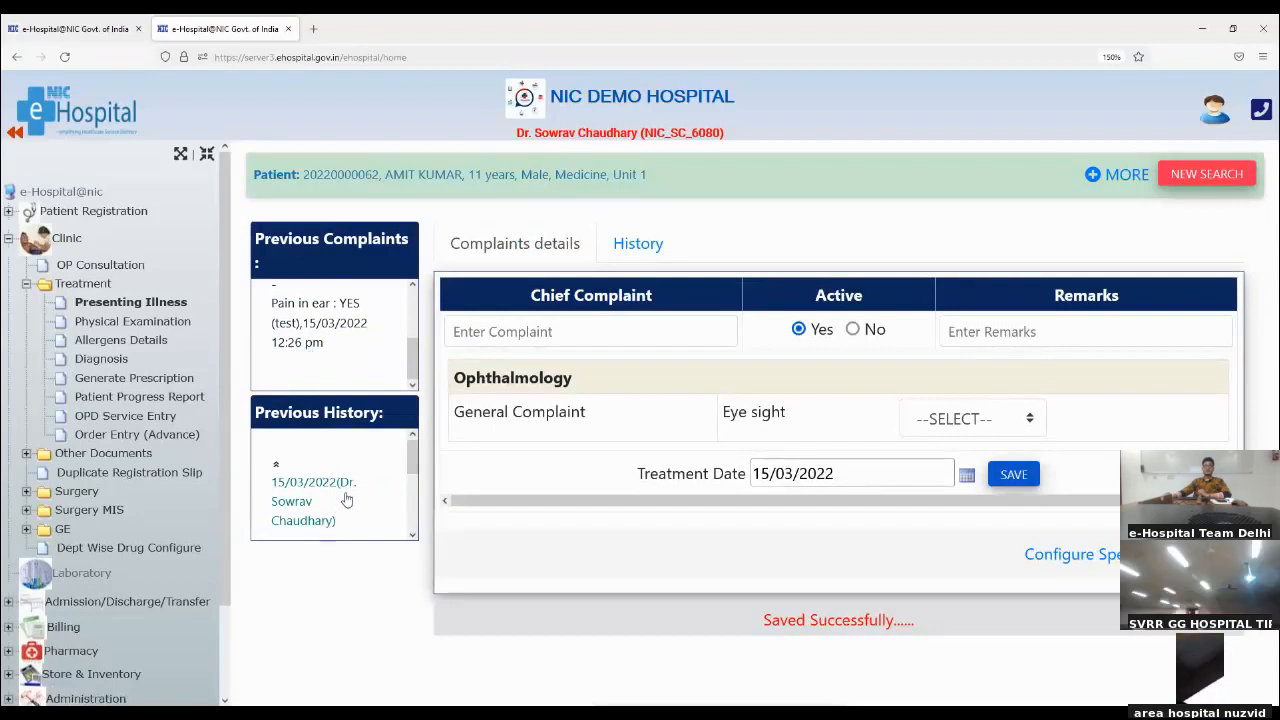
pyautogui.scroll(-3, 347, 500)
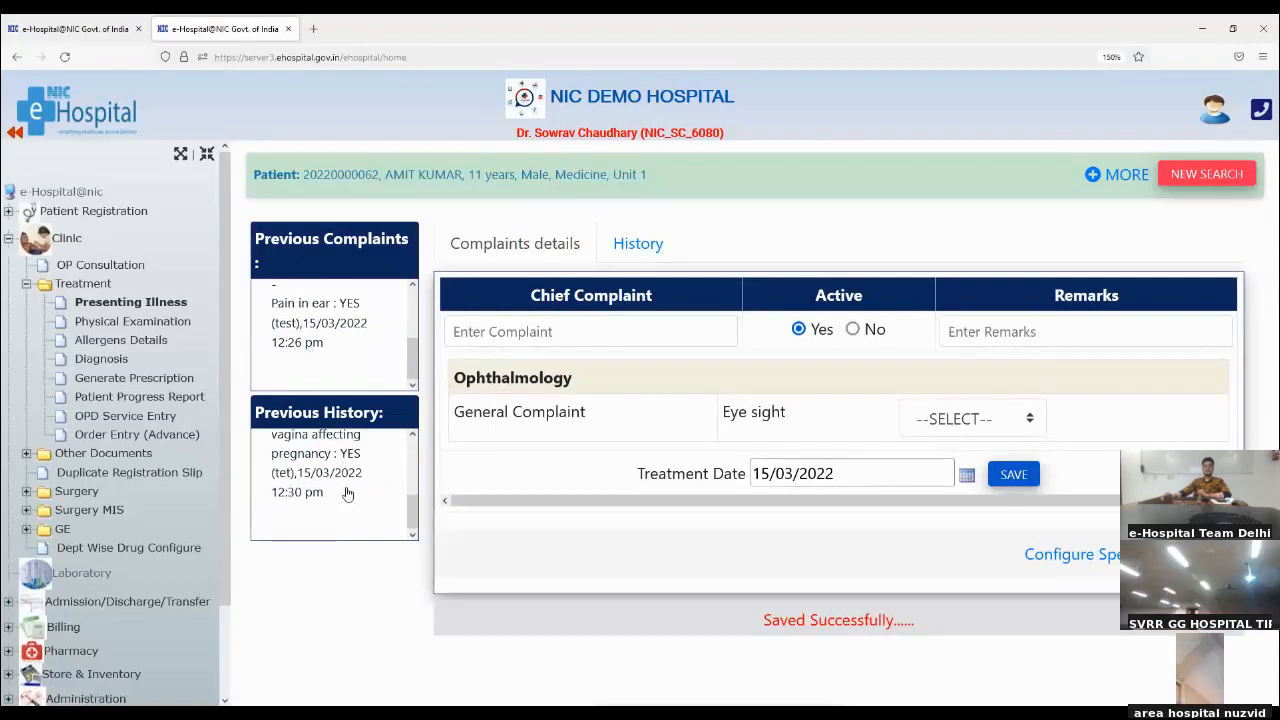
pyautogui.scroll(-3, 347, 493)
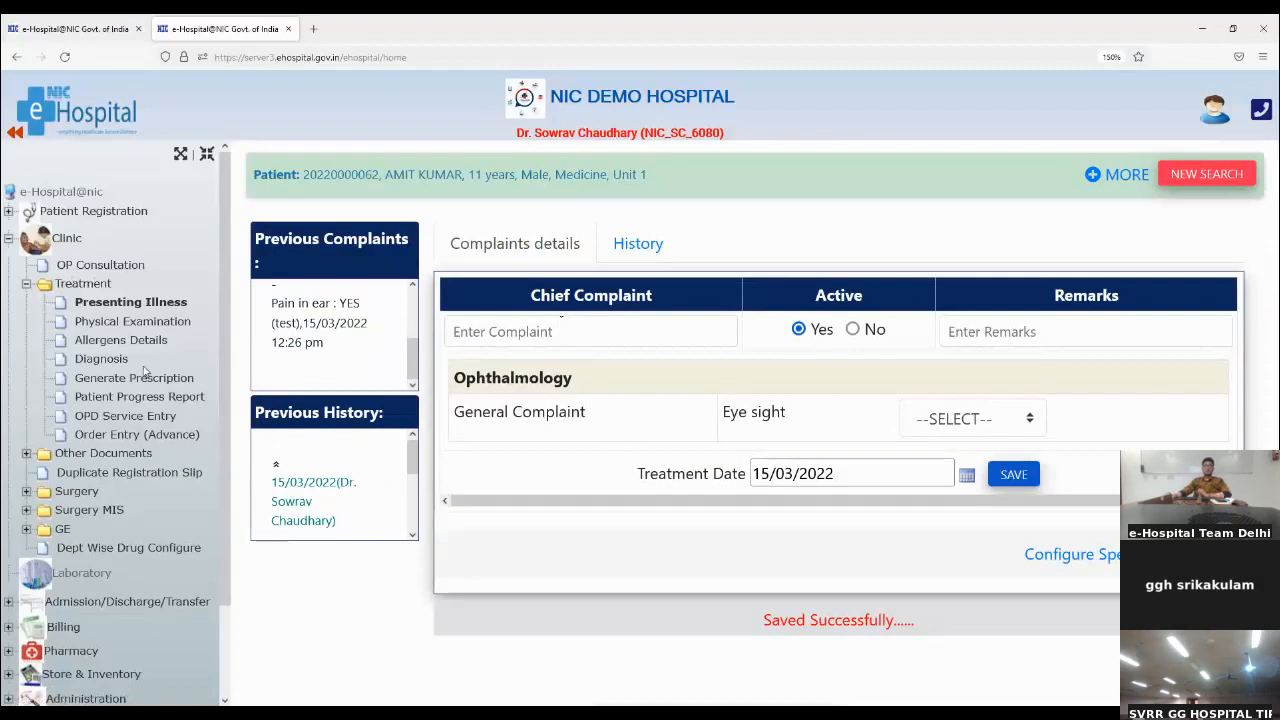
# Step: Open the patient's Physical Examination and look over the vital sign and examination fields of the General Examination
pyautogui.click(171, 324)
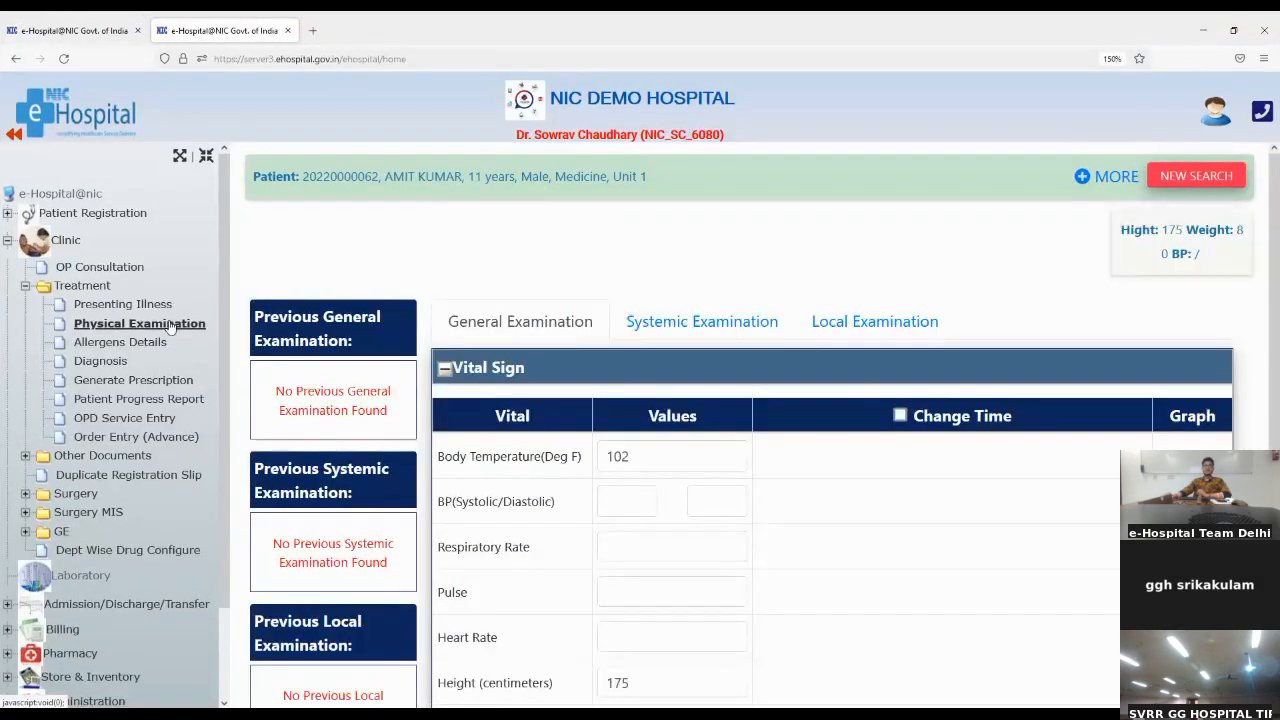
pyautogui.scroll(-2, 704, 286)
pyautogui.scroll(2, 704, 286)
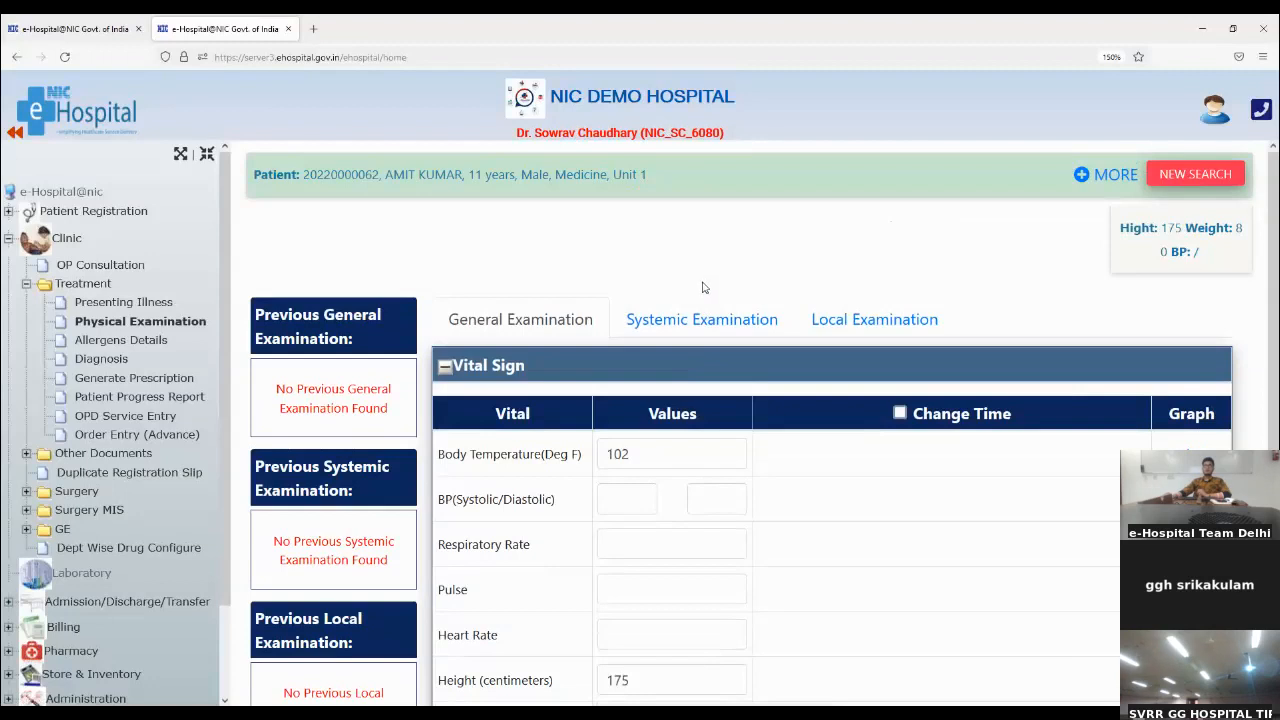
pyautogui.scroll(-2, 703, 287)
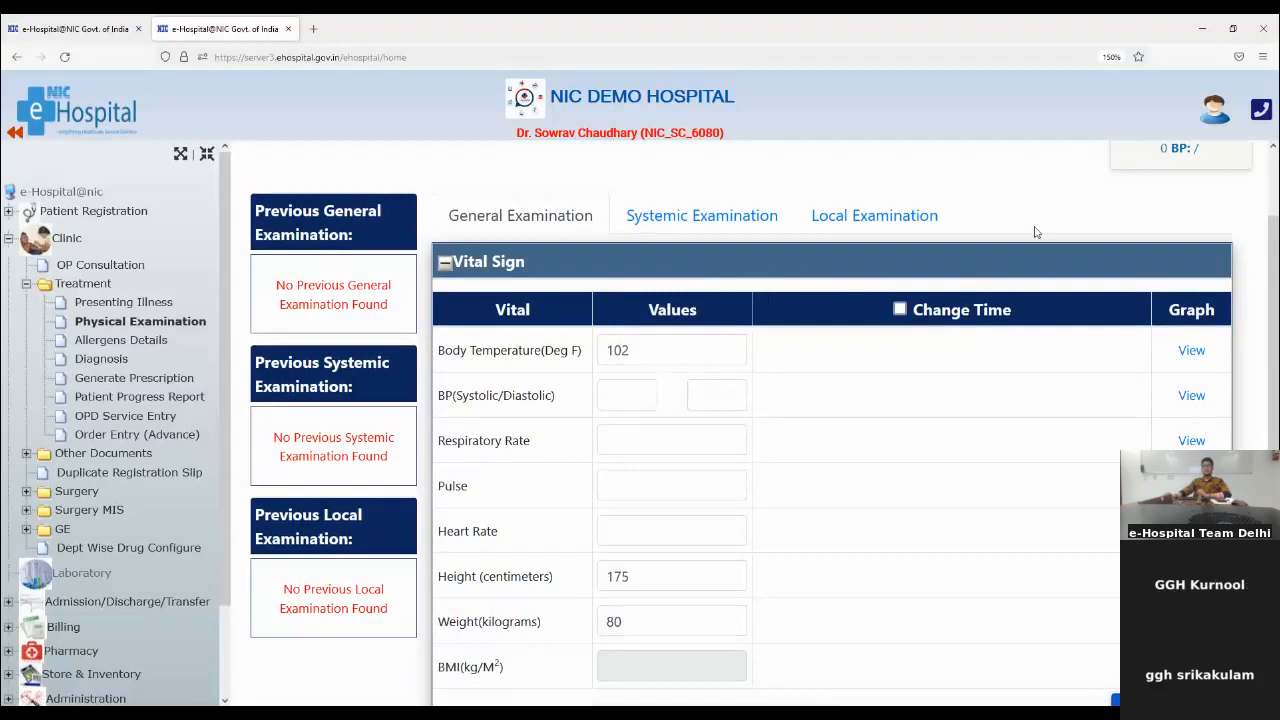
pyautogui.scroll(-5, 1035, 232)
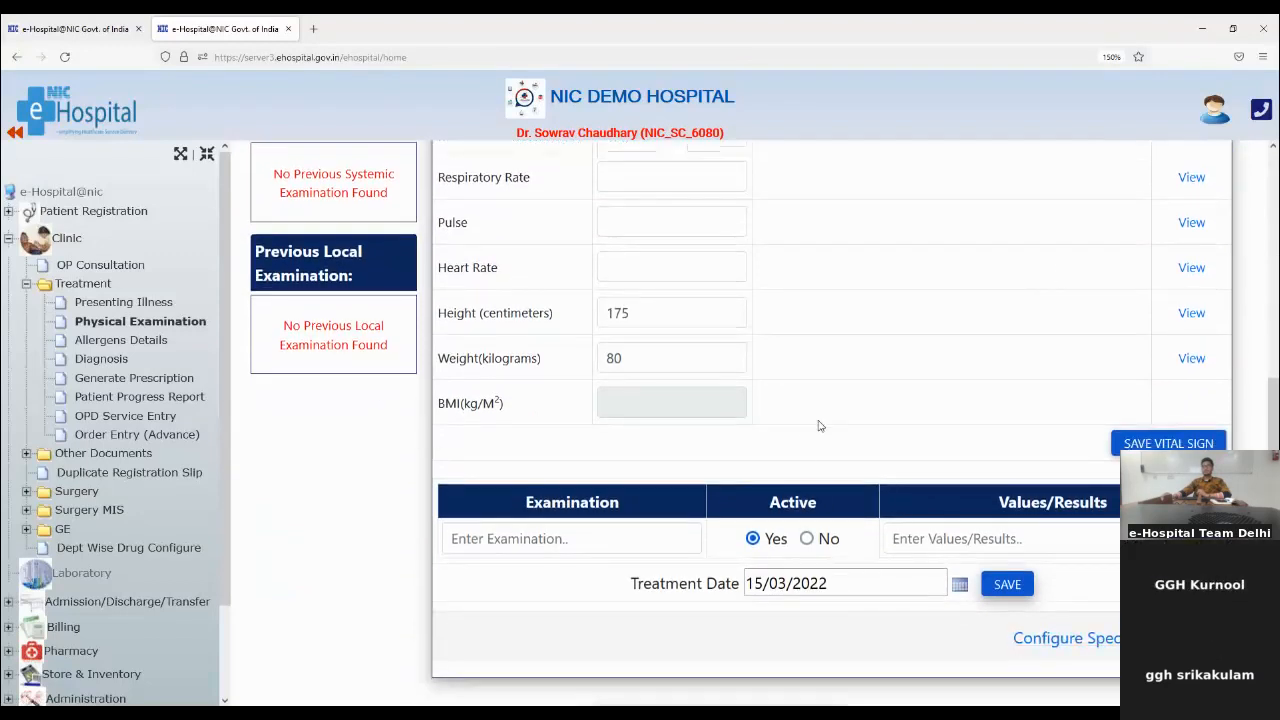
pyautogui.scroll(5, 819, 425)
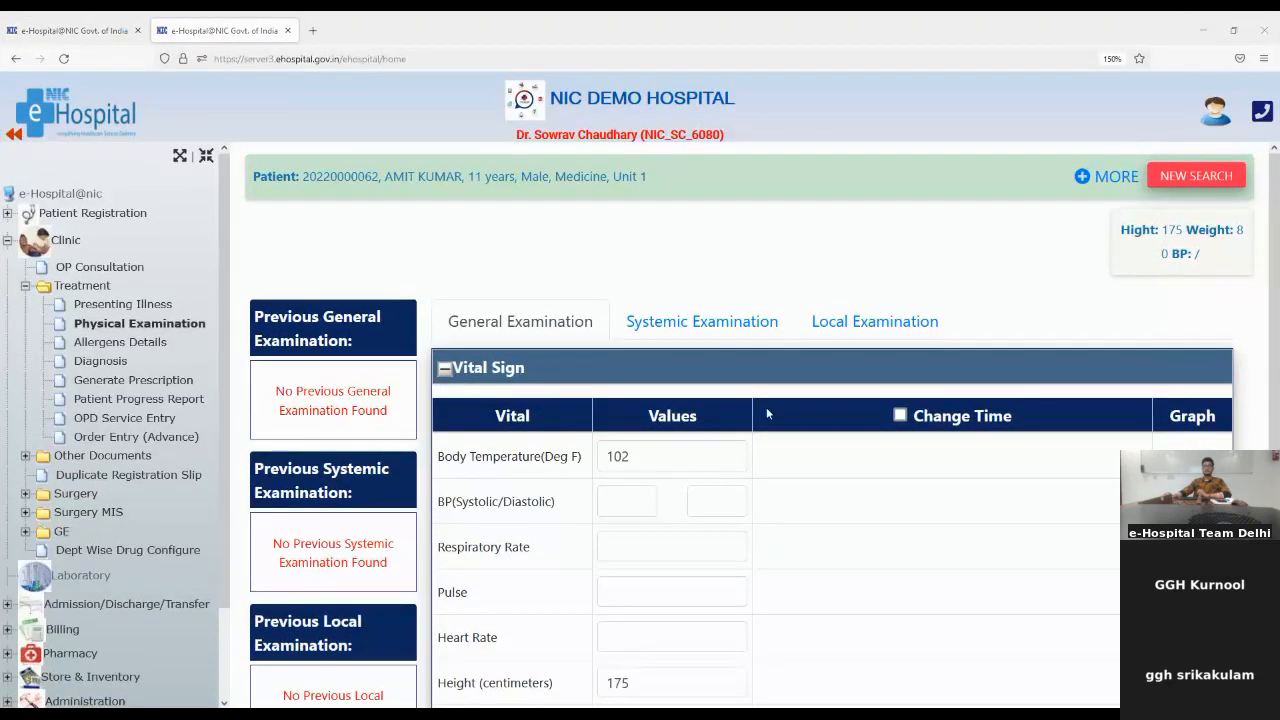
pyautogui.scroll(-2, 785, 455)
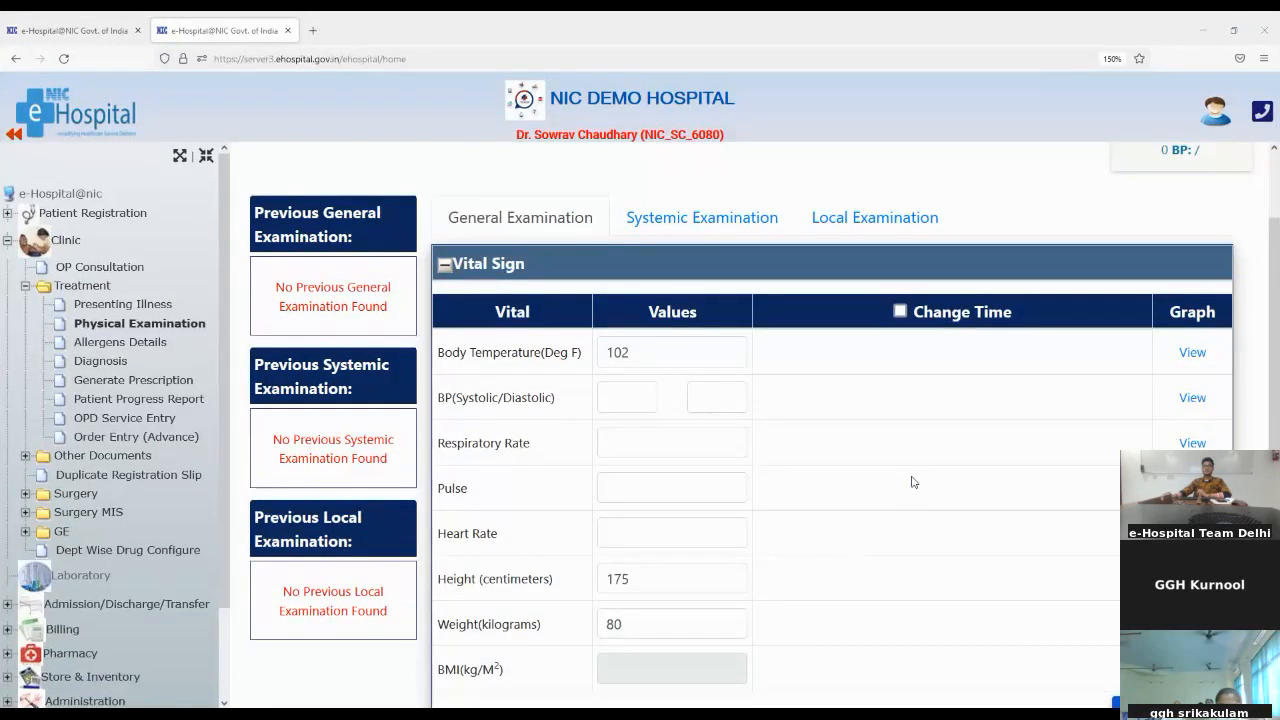
# Step: Enter a blood pressure of 60/90 and a respiratory rate of 60 in the vital signs
pyautogui.click(642, 410)
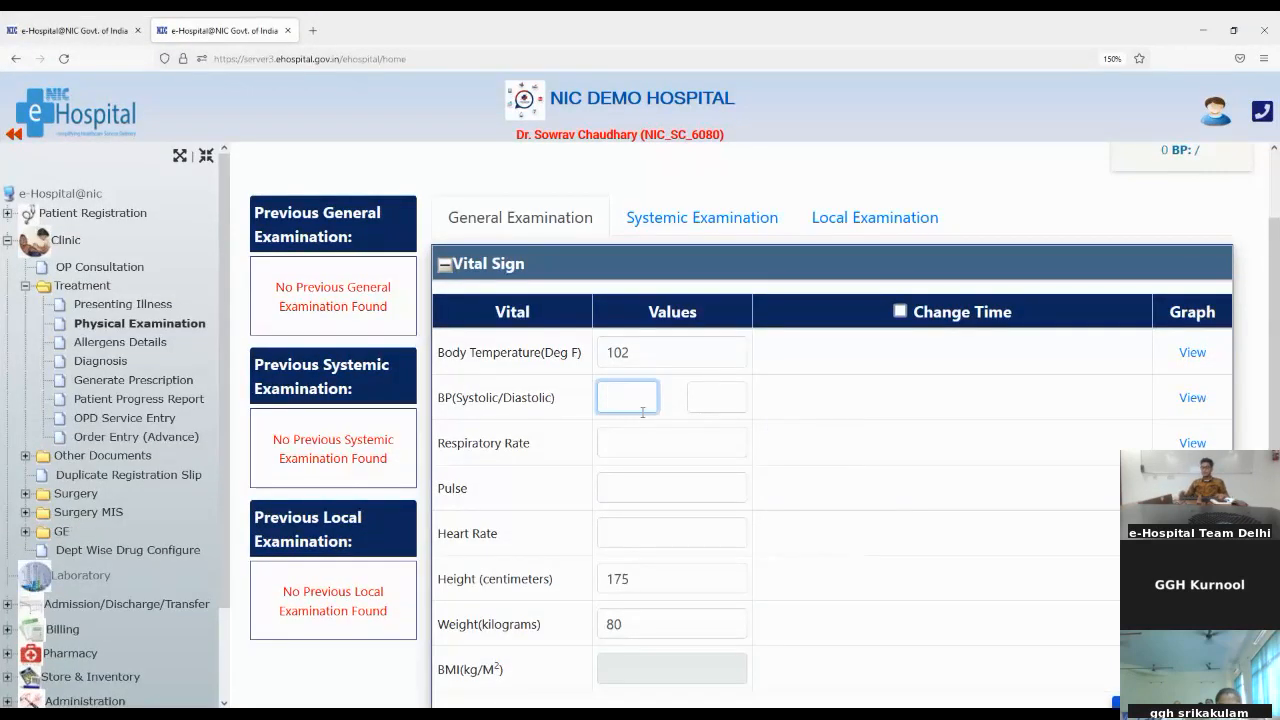
pyautogui.write('60')
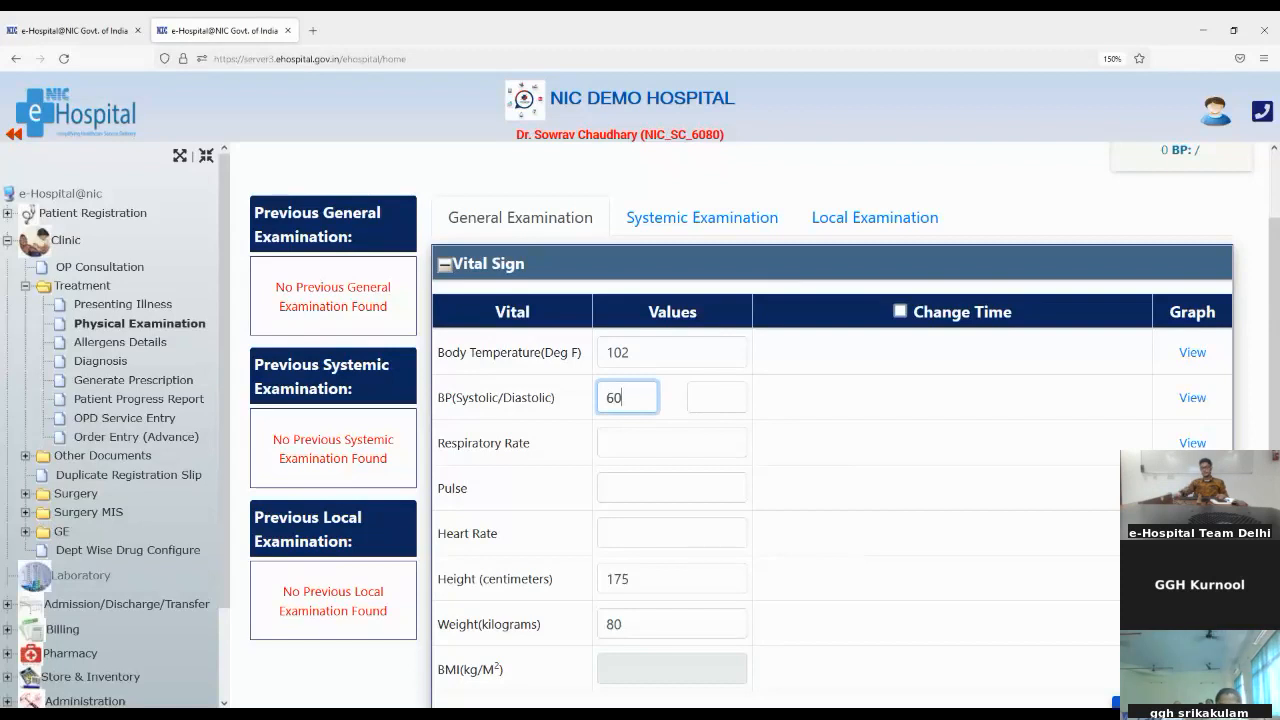
pyautogui.click(710, 401)
pyautogui.write('90')
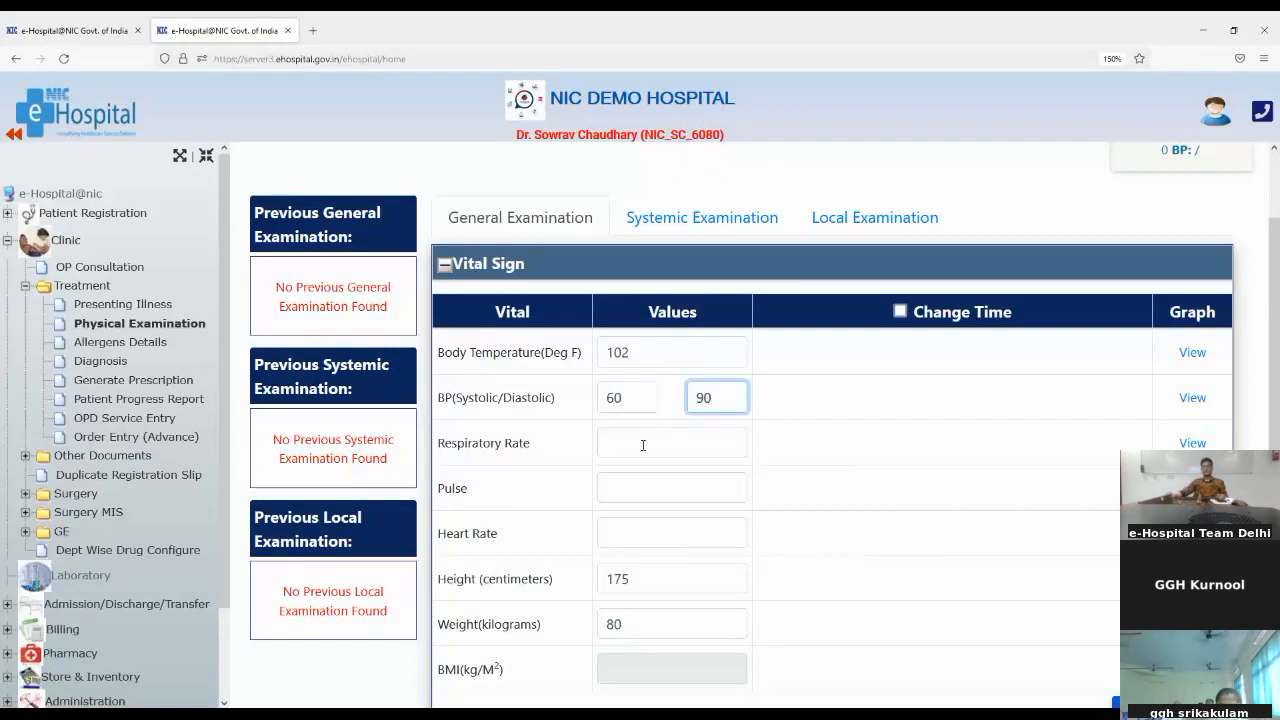
pyautogui.click(643, 446)
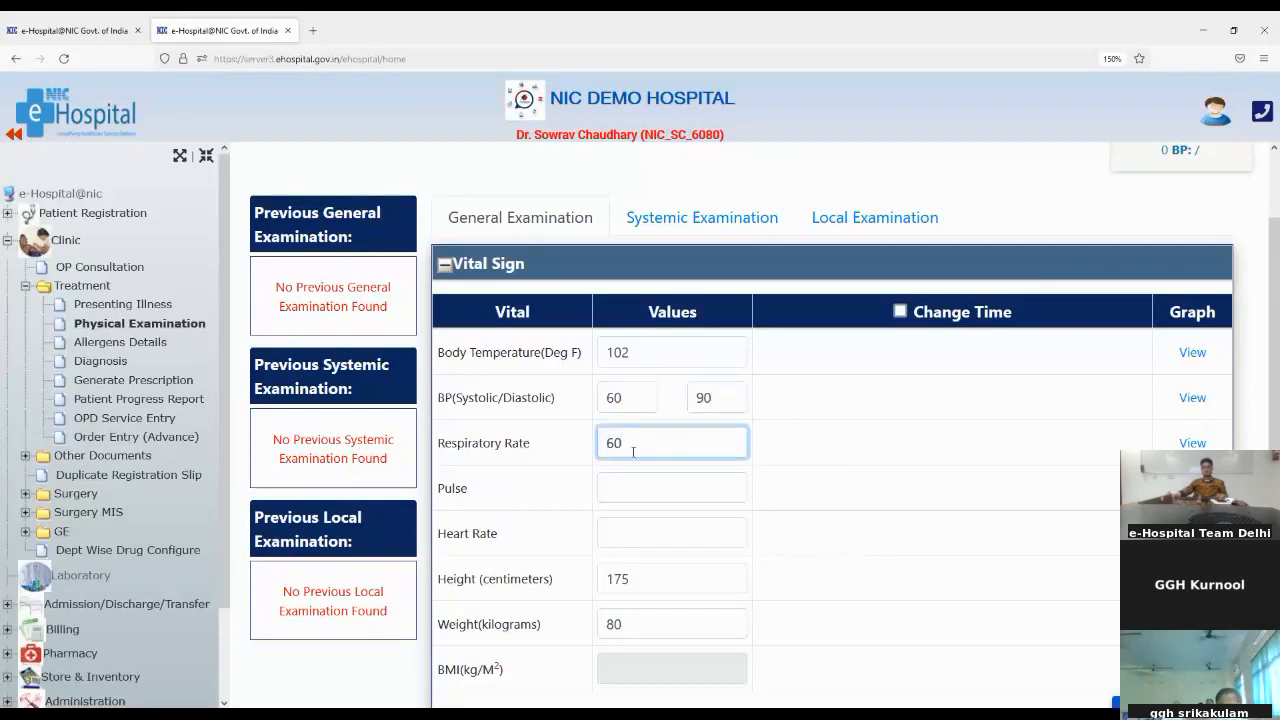
# Step: Enter a pulse of 70 and a heart rate of 70 in the vital signs
pyautogui.click(621, 491)
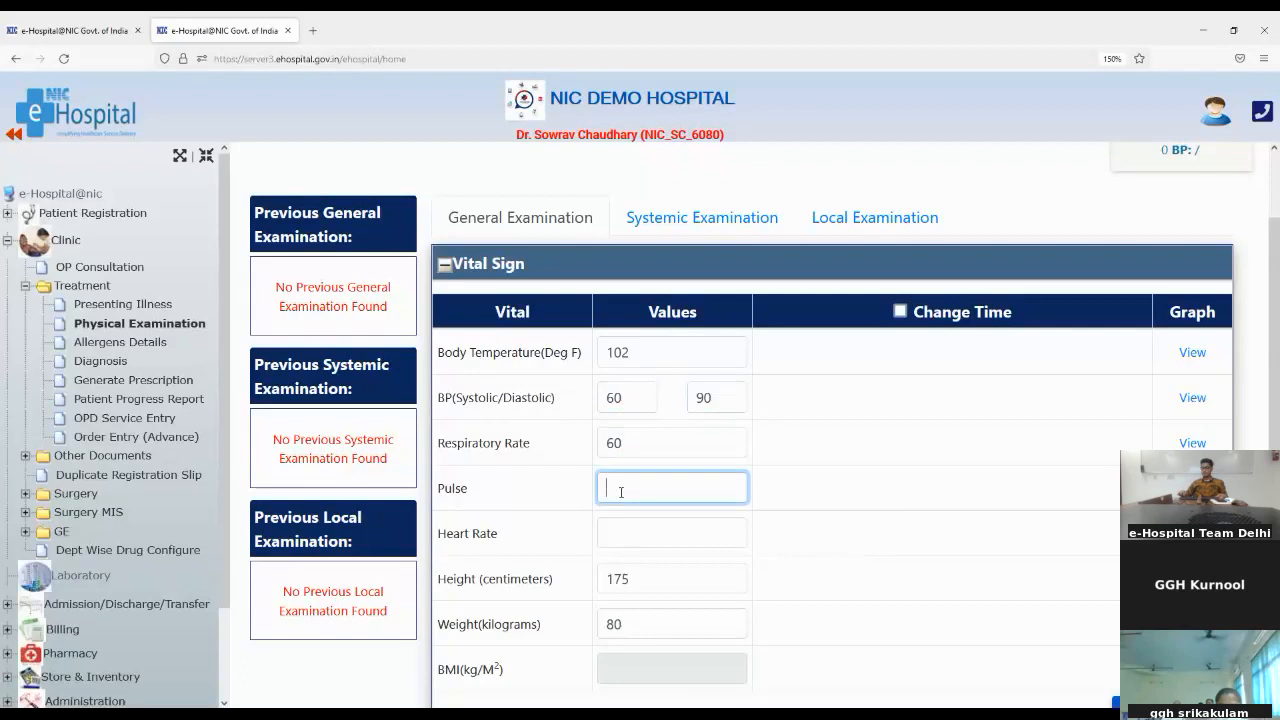
pyautogui.write('4')
pyautogui.press('BackSpace')
pyautogui.write('70')
pyautogui.click(660, 540)
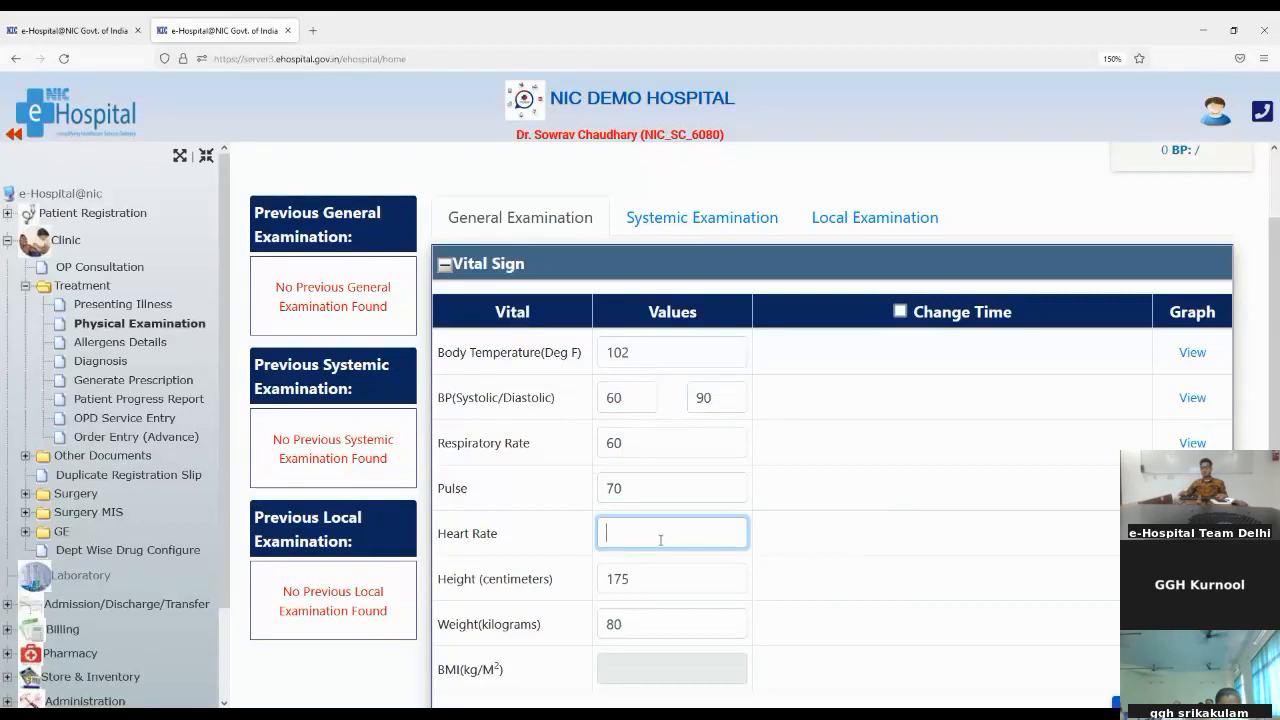
pyautogui.write('70')
pyautogui.click(807, 544)
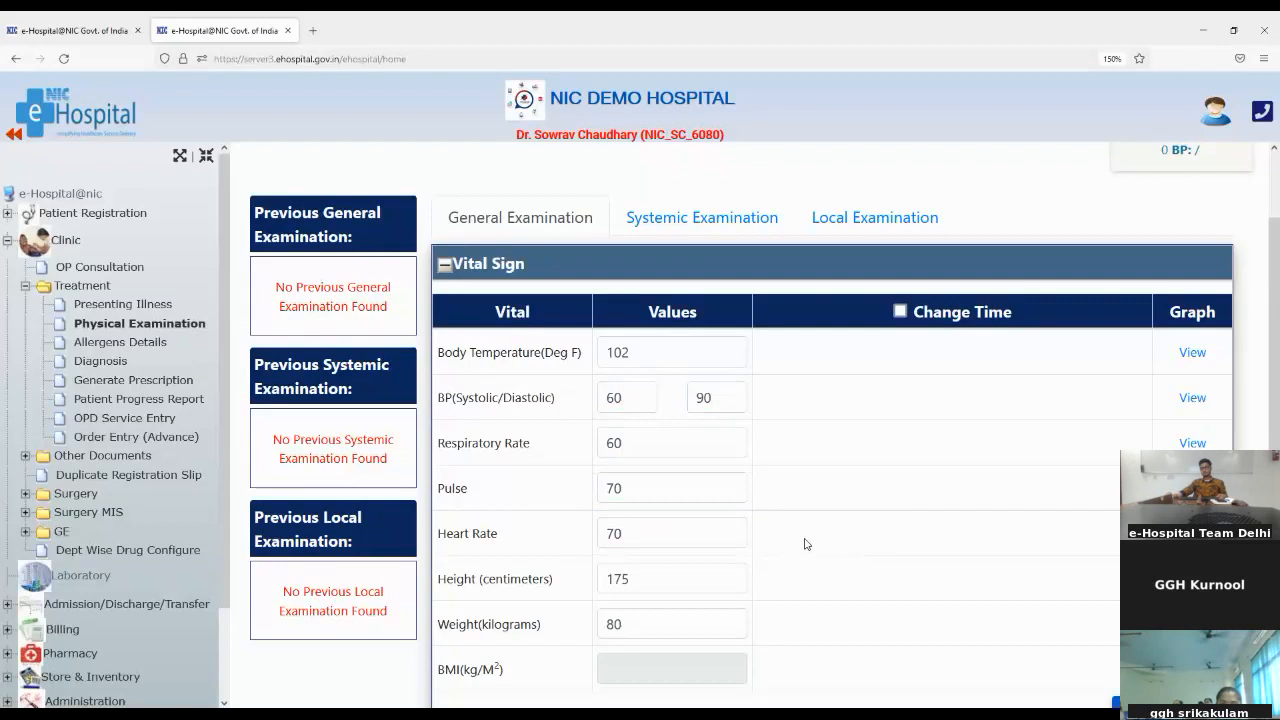
# Step: Enable changing the recording times and set the blood pressure time to 08:08 AM
pyautogui.click(900, 312)
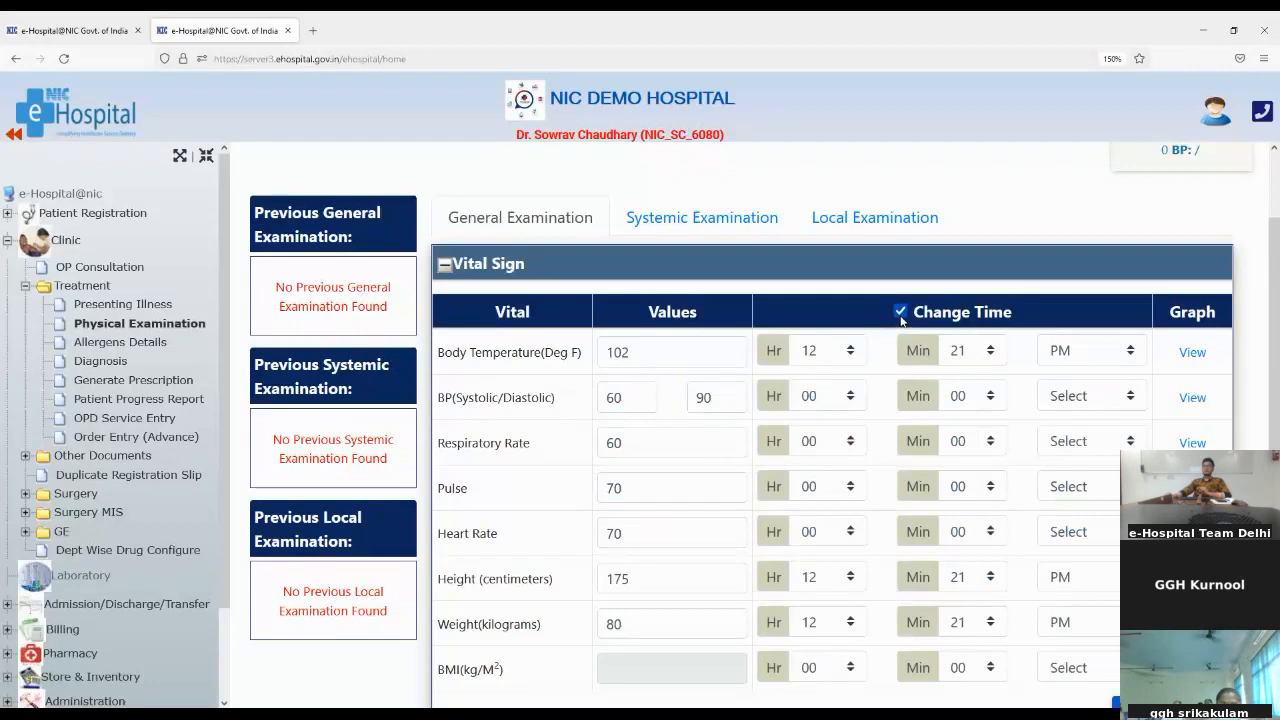
pyautogui.click(817, 397)
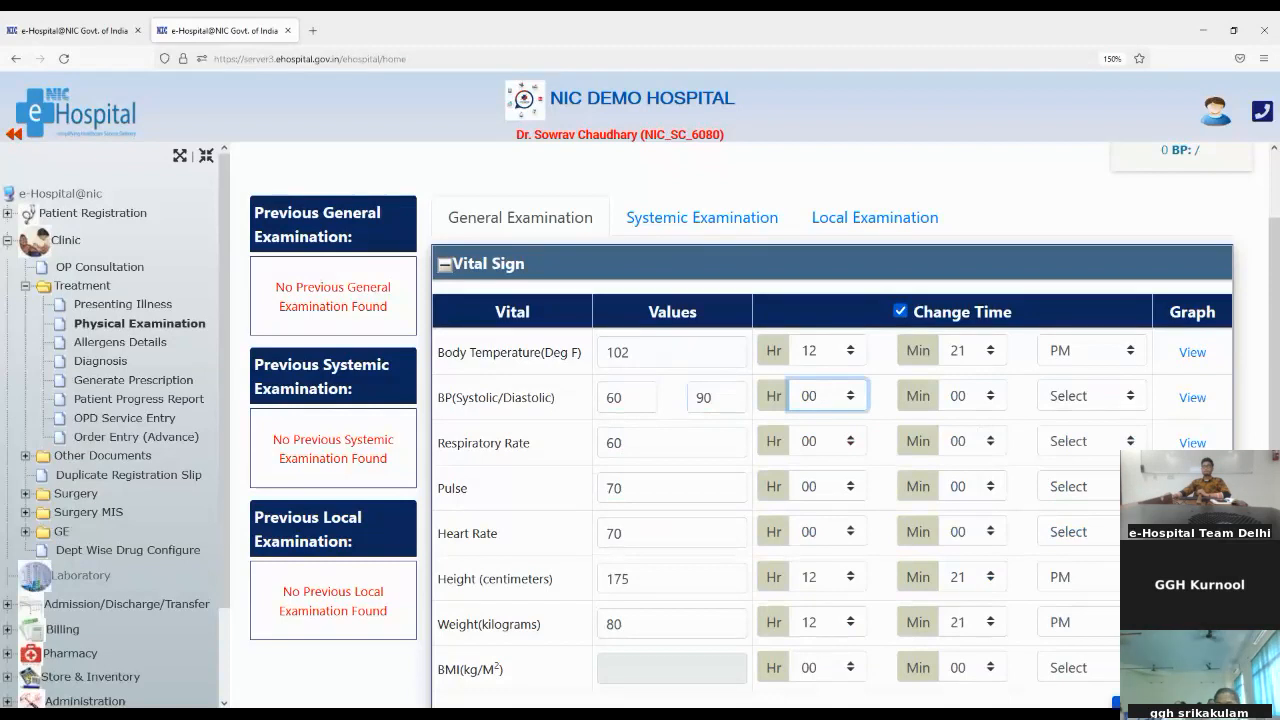
pyautogui.click(964, 401)
pyautogui.click(960, 316)
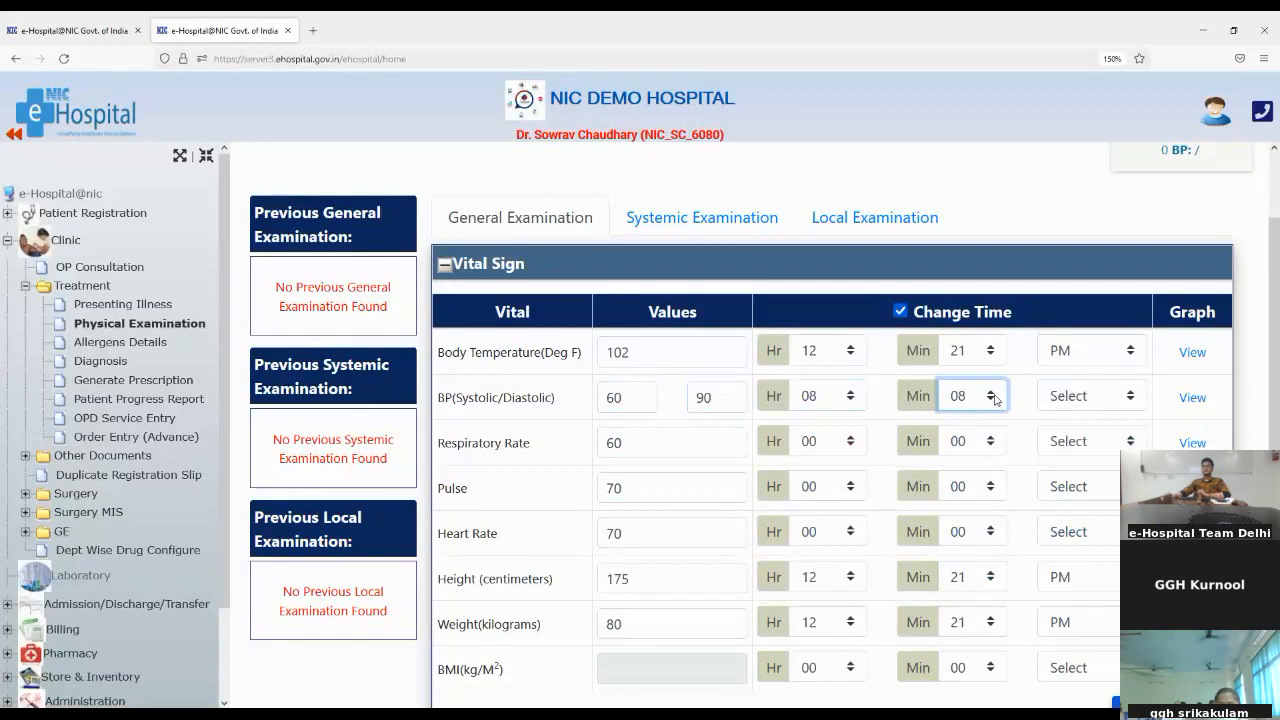
pyautogui.click(1054, 403)
pyautogui.click(1067, 465)
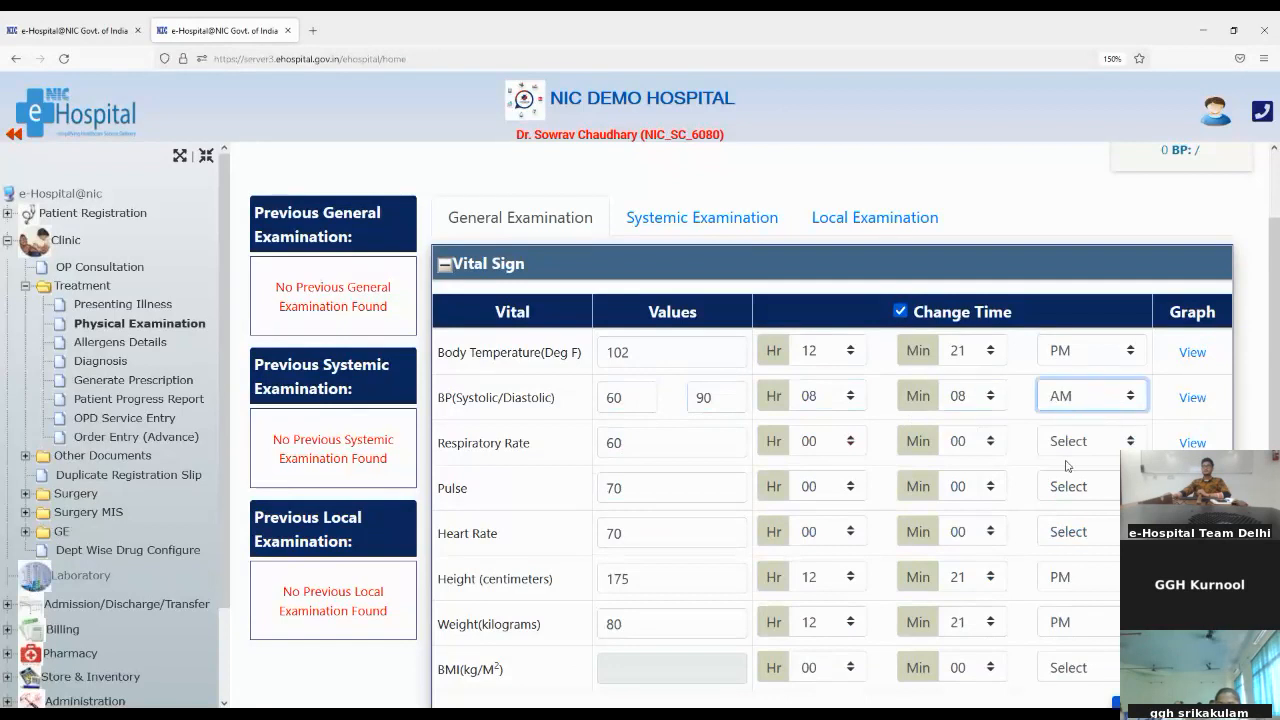
# Step: Try to save the vital signs with the respiratory rate of 60 and dismiss the alert
pyautogui.scroll(-3, 1066, 465)
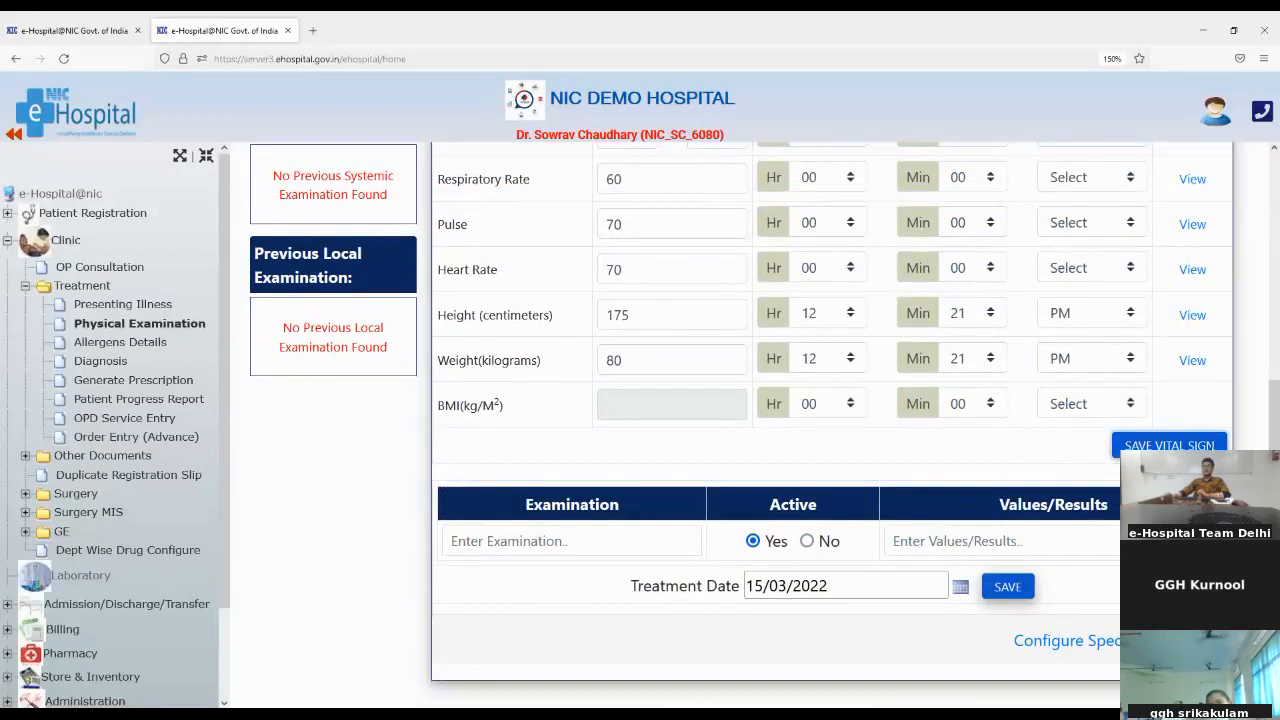
pyautogui.click(1165, 443)
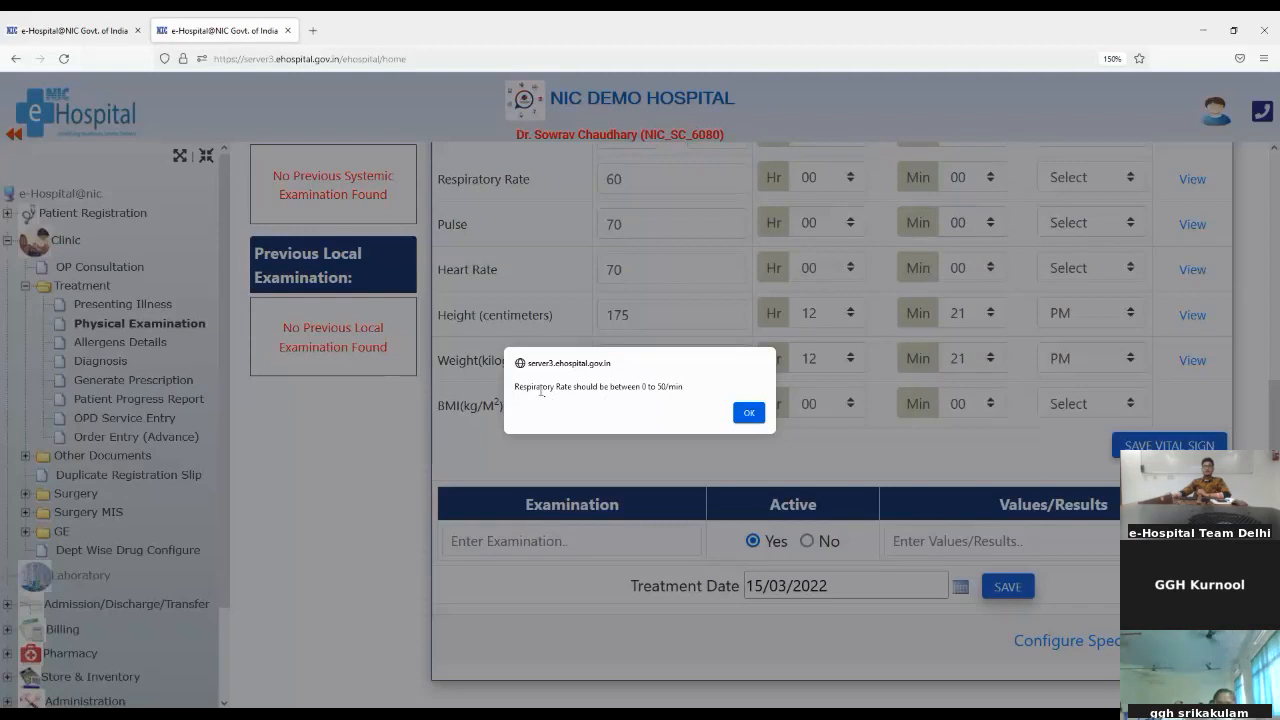
pyautogui.moveTo(528, 386); pyautogui.dragTo(749, 420)
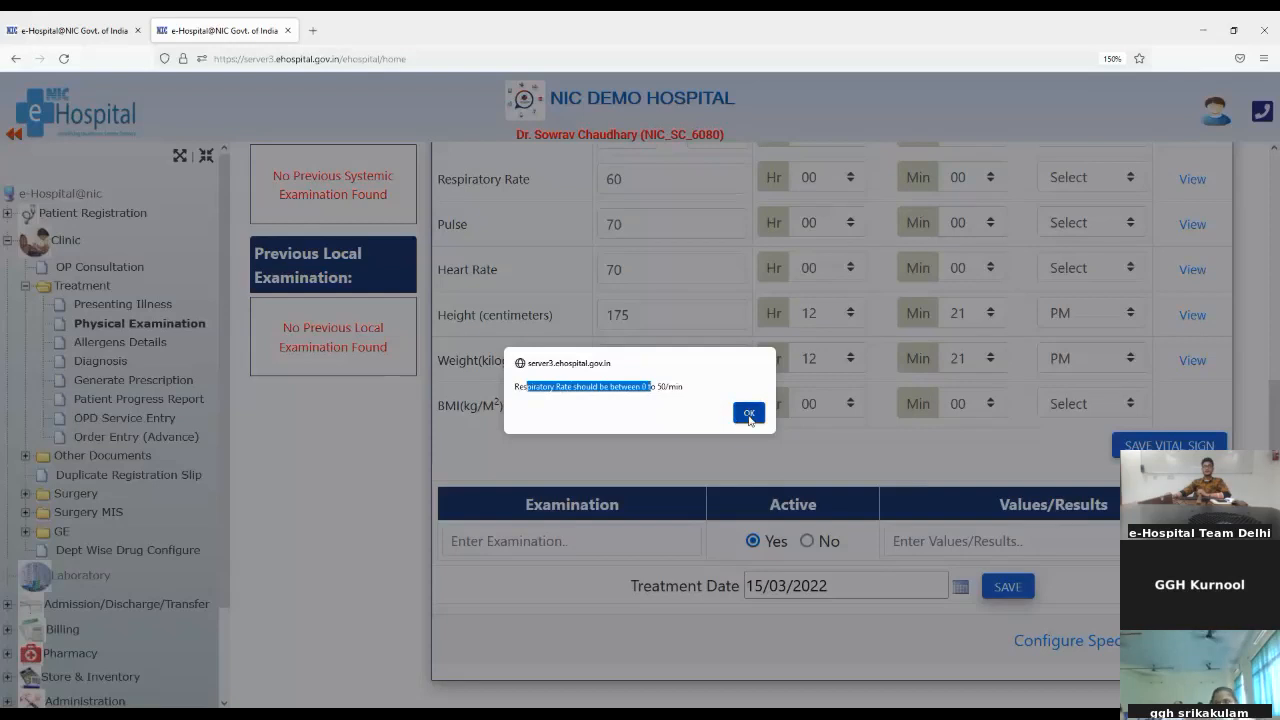
pyautogui.click(749, 416)
# Step: Set the respiratory rate to 50, save the vital signs and check the save status
pyautogui.scroll(1, 709, 380)
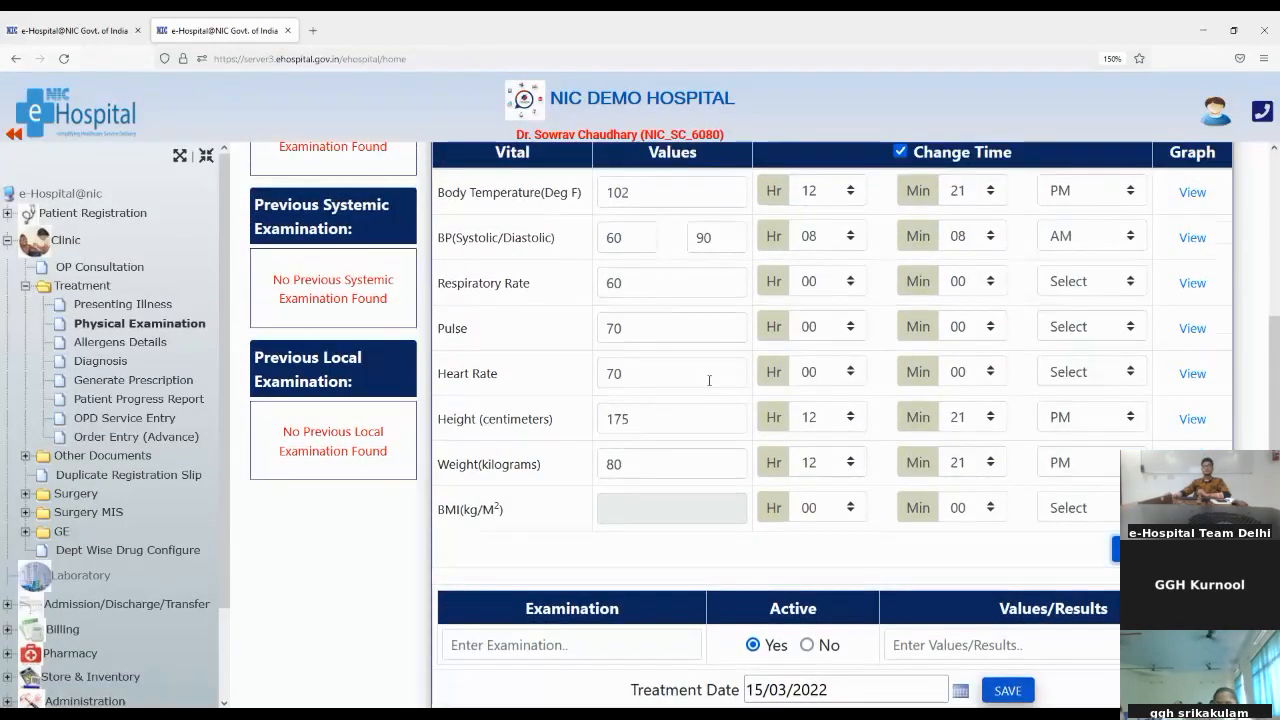
pyautogui.click(656, 284)
pyautogui.press('BackSpace')
pyautogui.press('BackSpace')
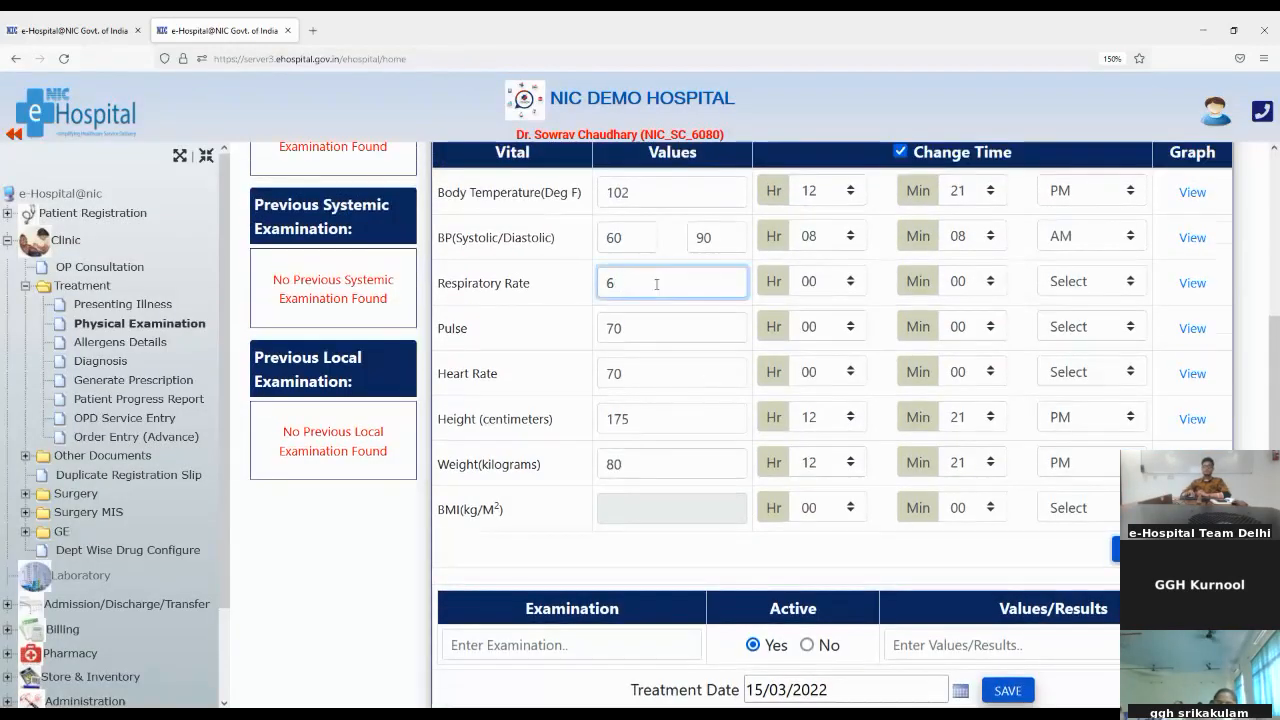
pyautogui.write('50')
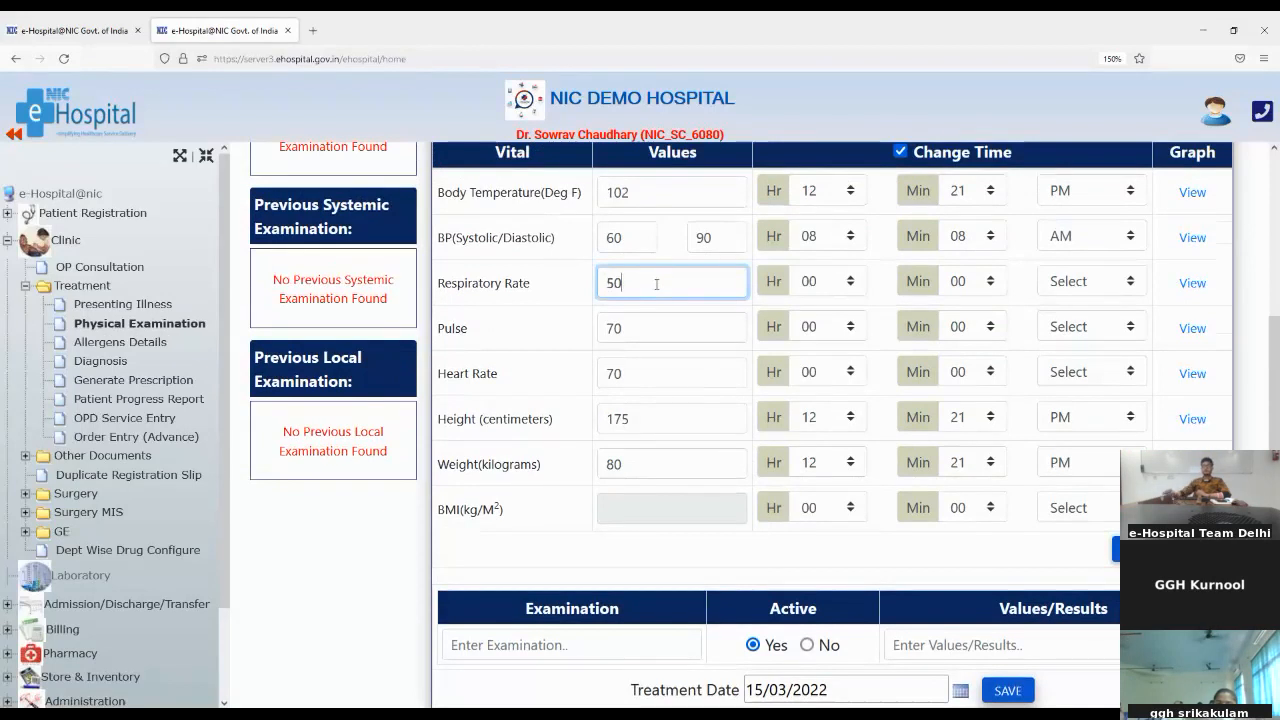
pyautogui.scroll(-1, 823, 443)
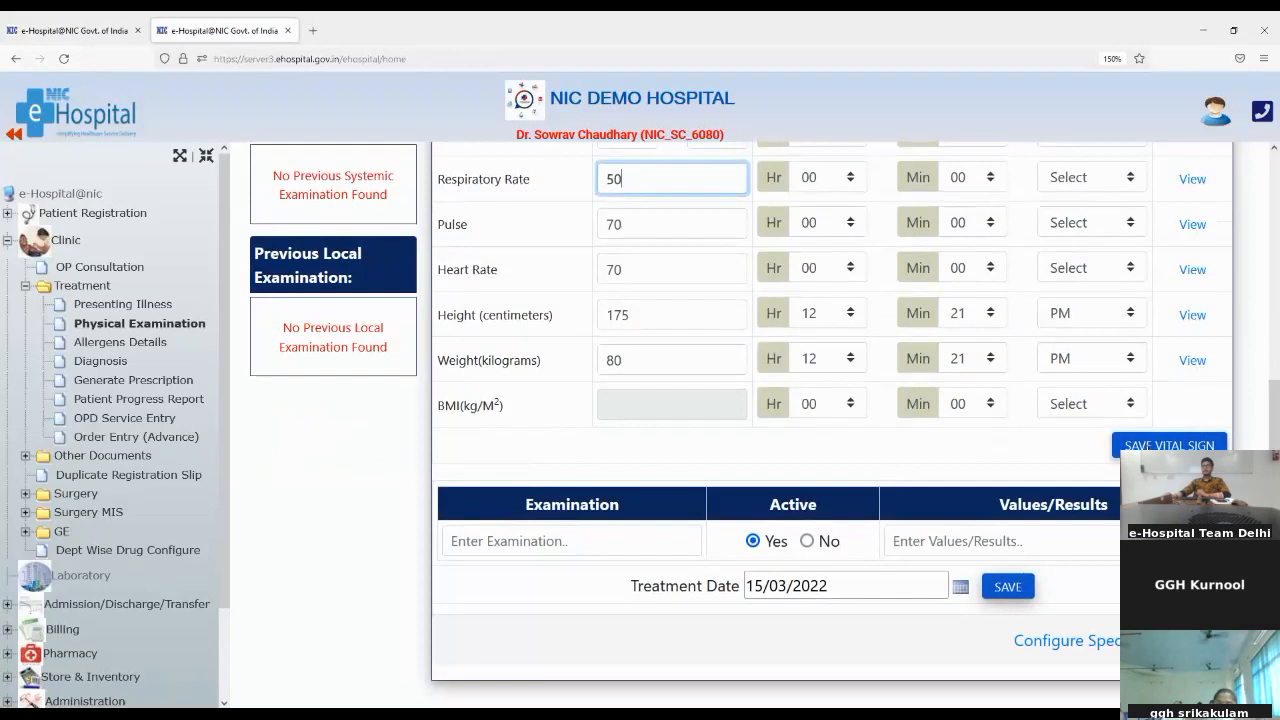
pyautogui.click(1169, 444)
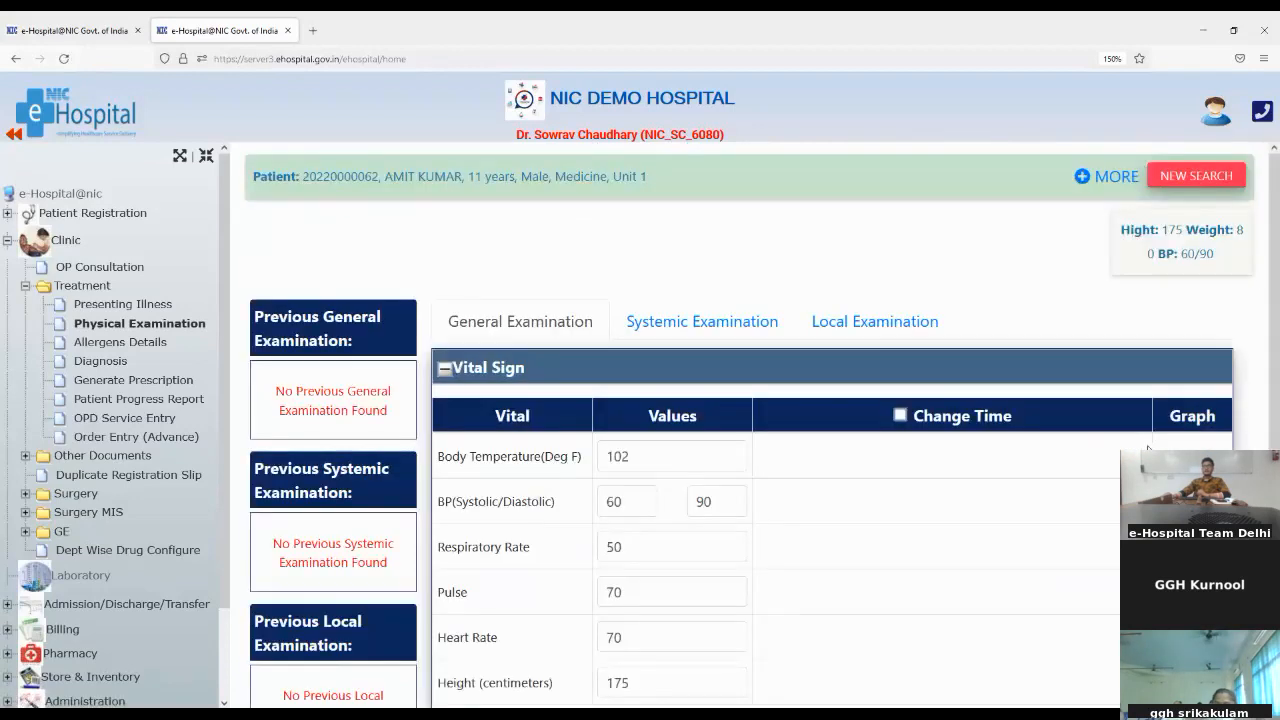
pyautogui.scroll(-4, 995, 430)
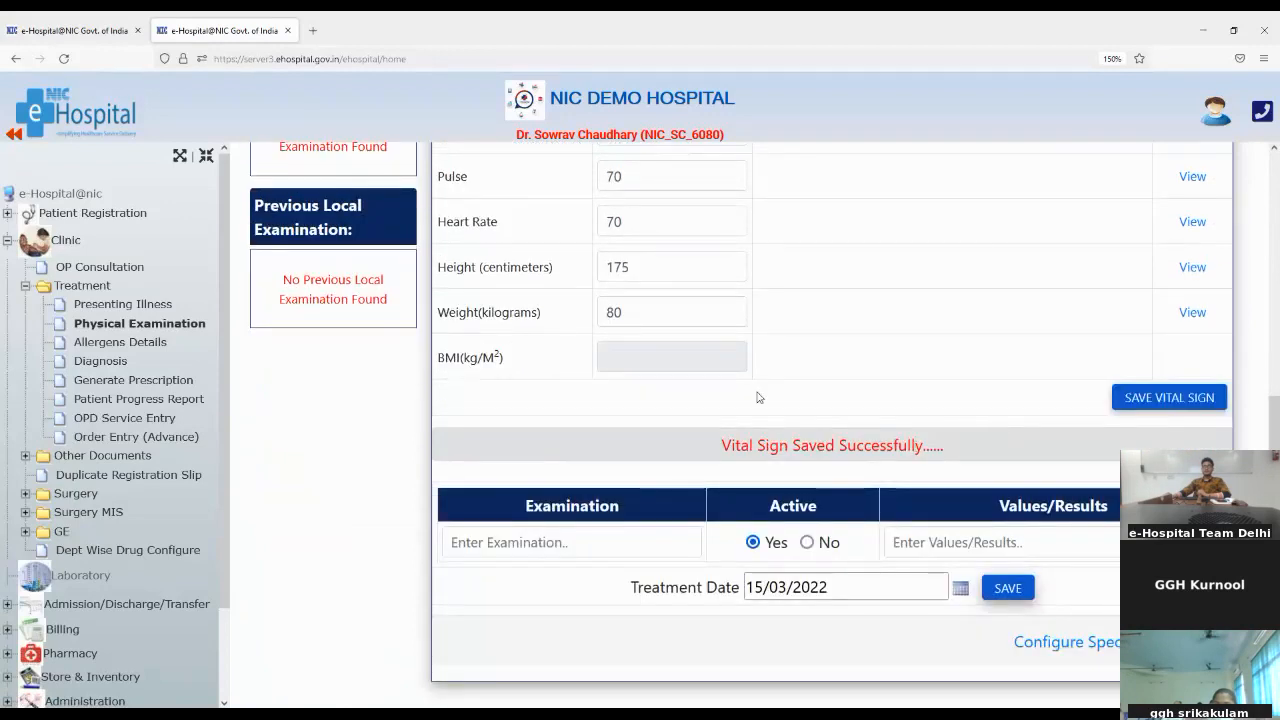
pyautogui.moveTo(722, 444); pyautogui.dragTo(924, 463)
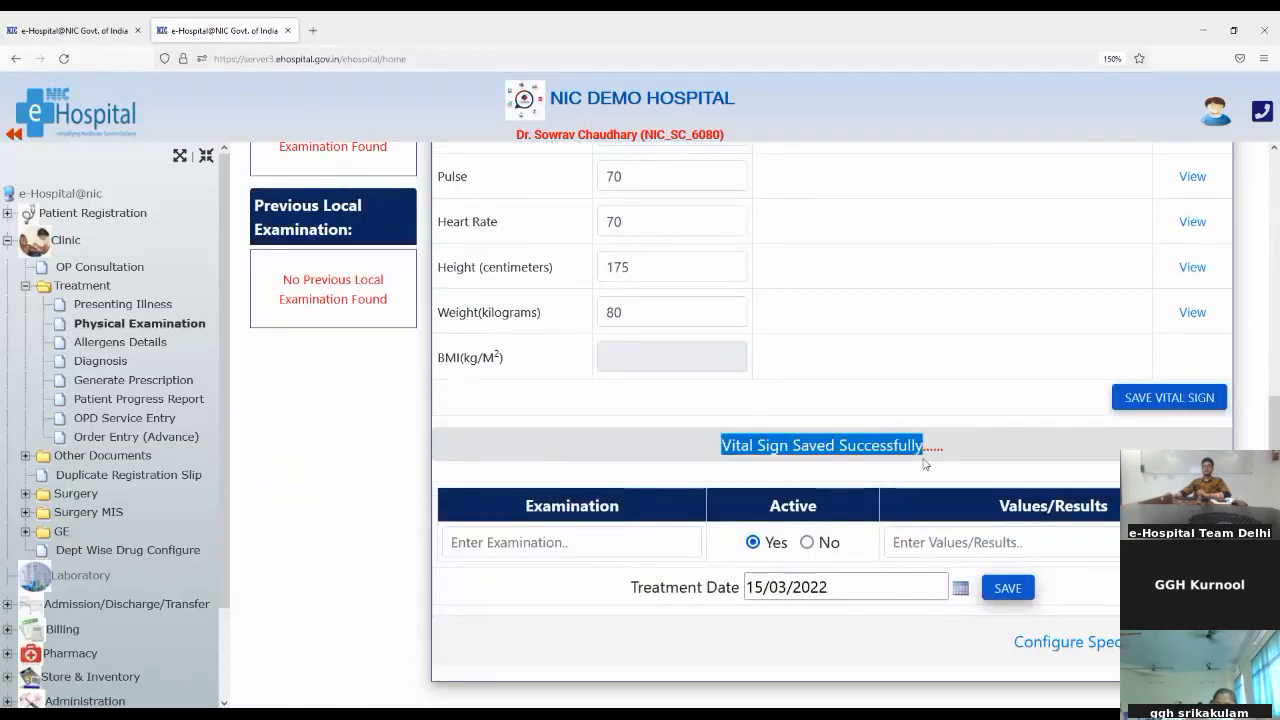
pyautogui.click(1090, 440)
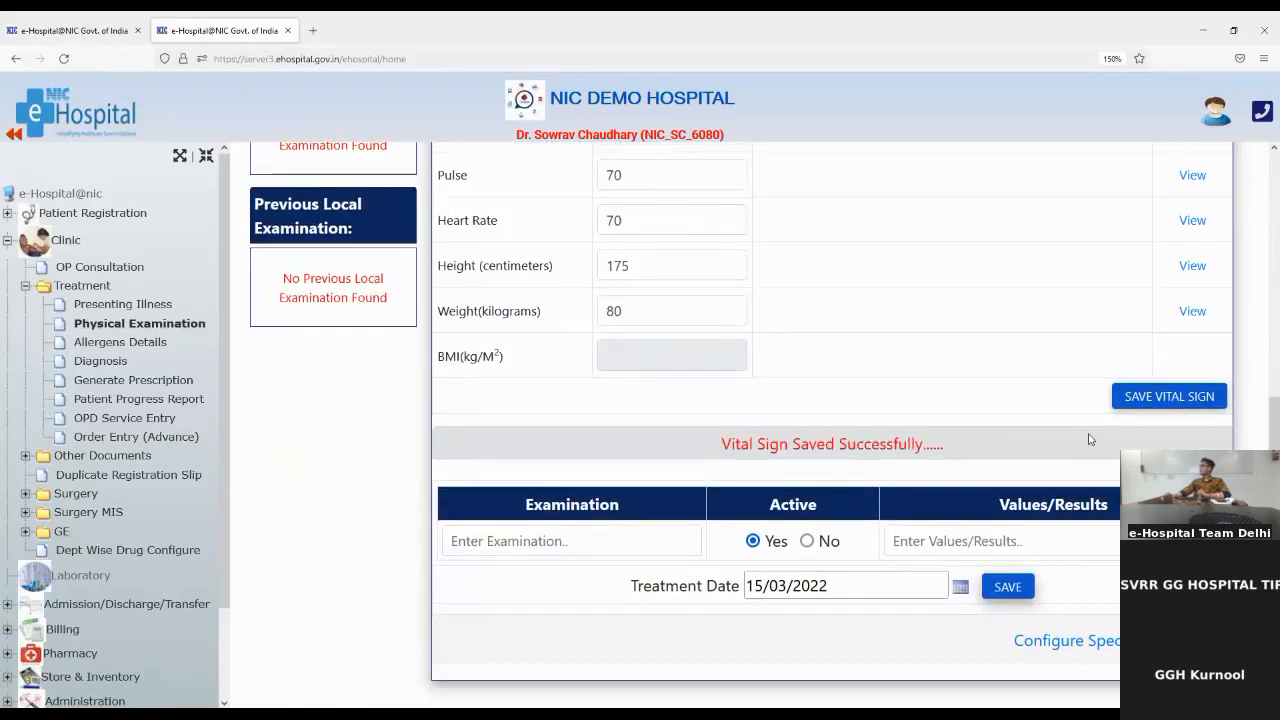
# Step: Search the general examination entry for fever and choose Fever treatment as the examination
pyautogui.click(634, 546)
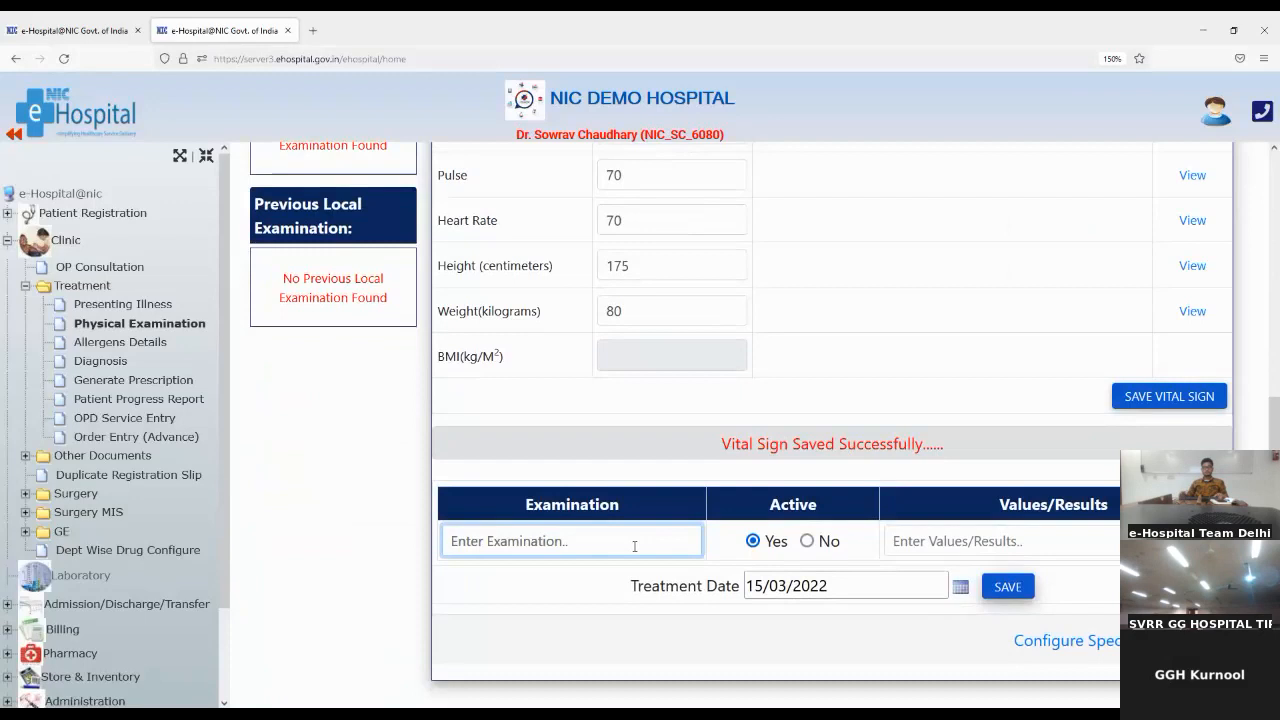
pyautogui.write('feve')
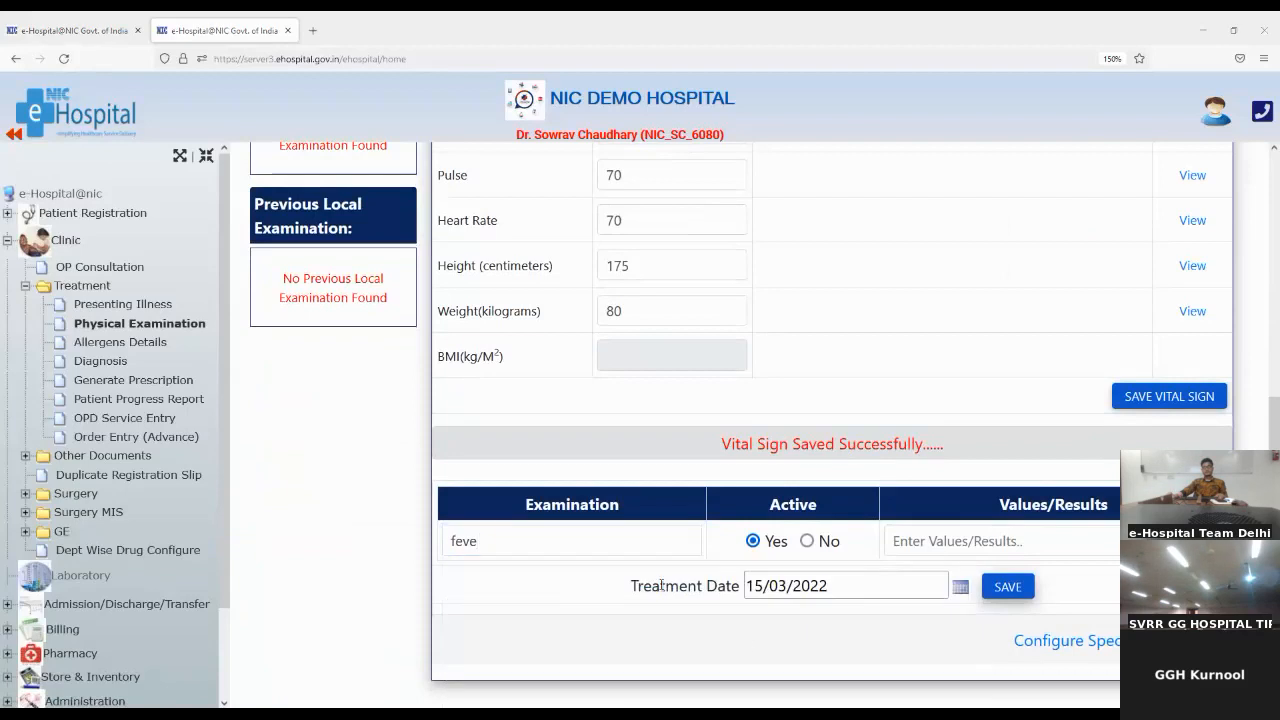
pyautogui.click(492, 540)
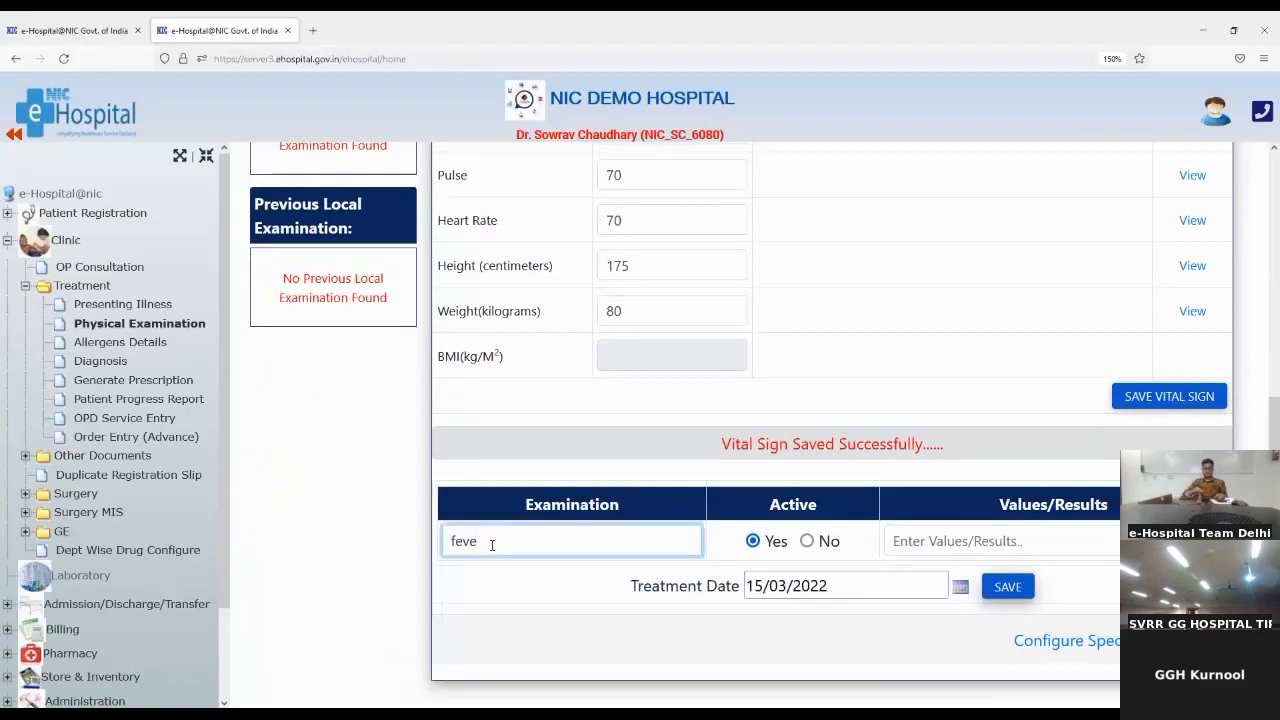
pyautogui.write('r')
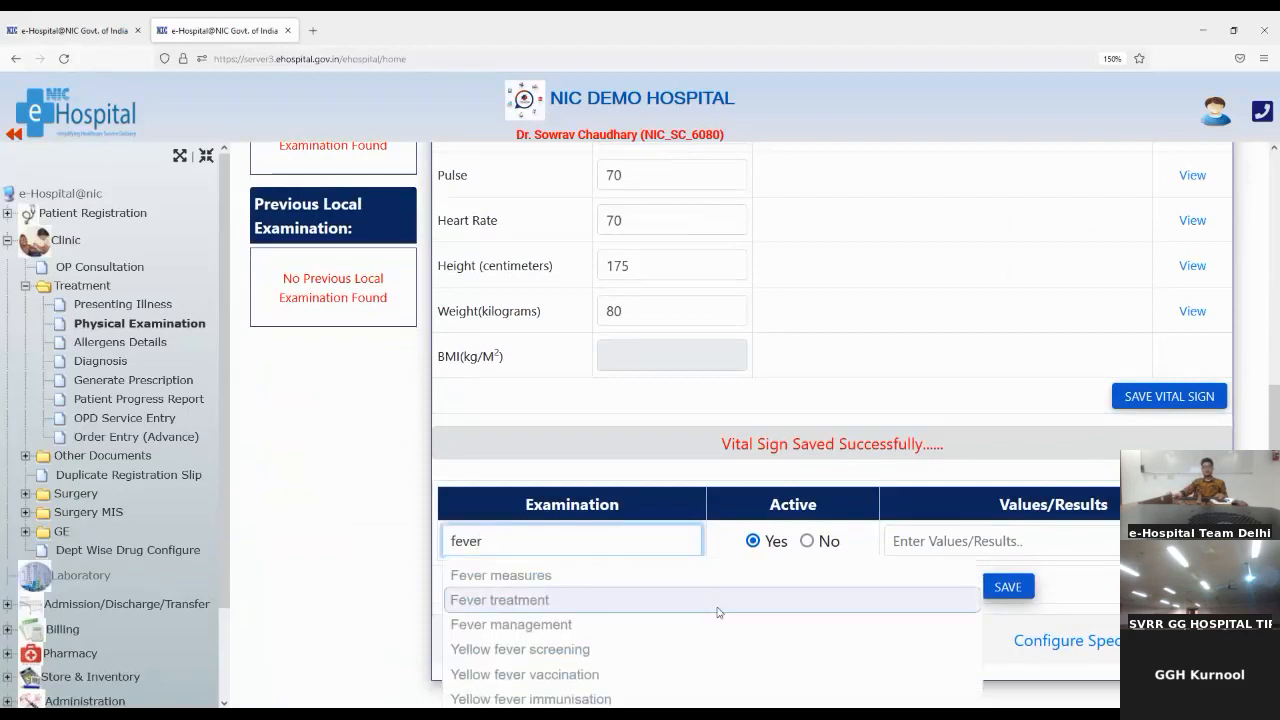
pyautogui.click(822, 586)
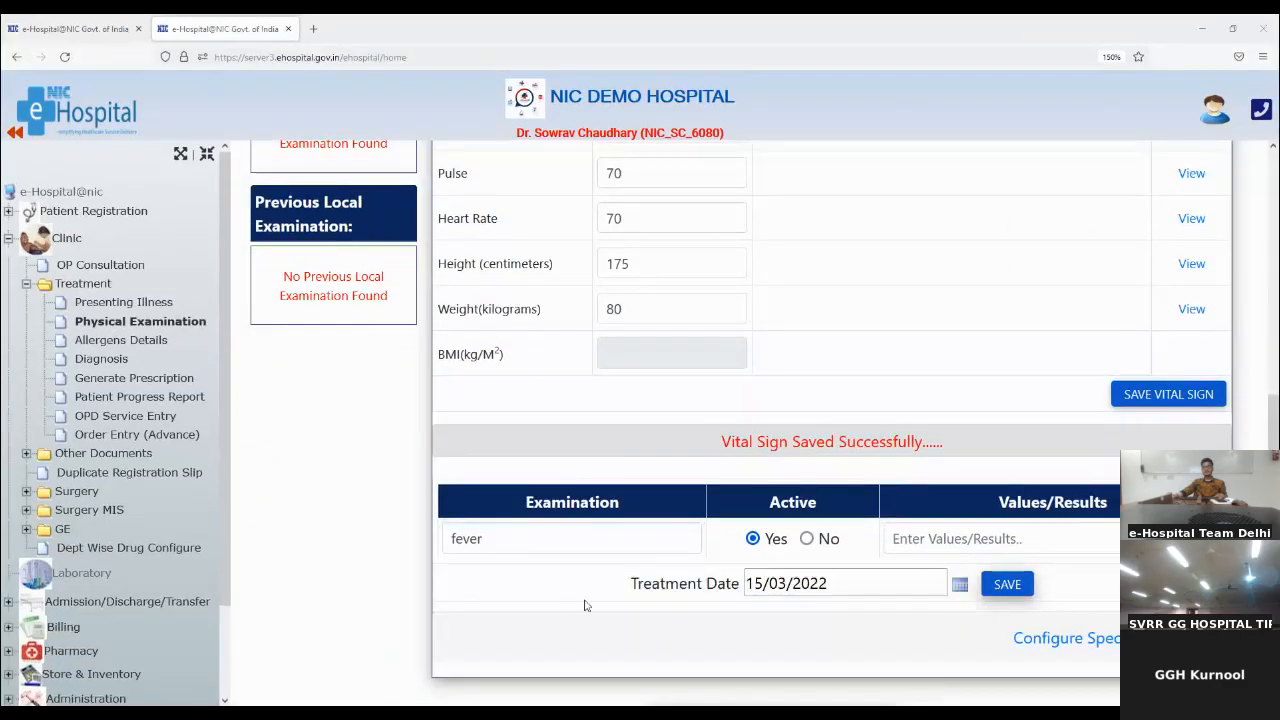
pyautogui.click(546, 536)
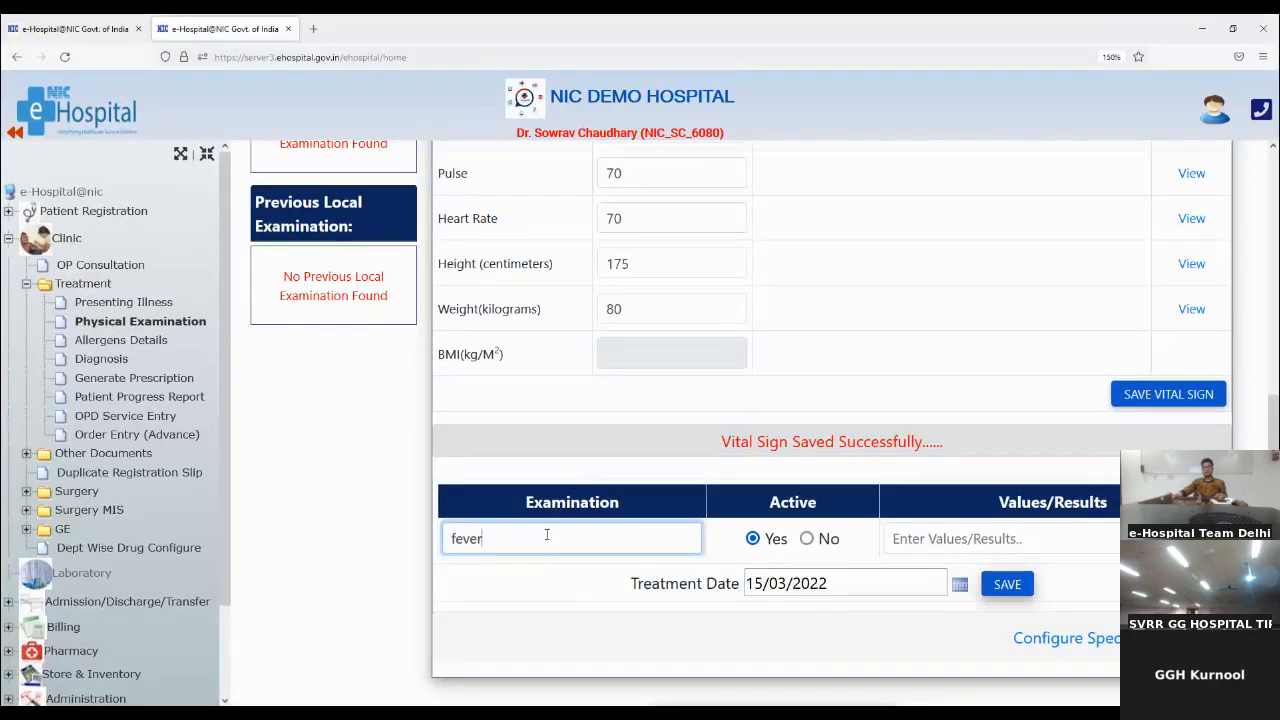
pyautogui.press('BackSpace')
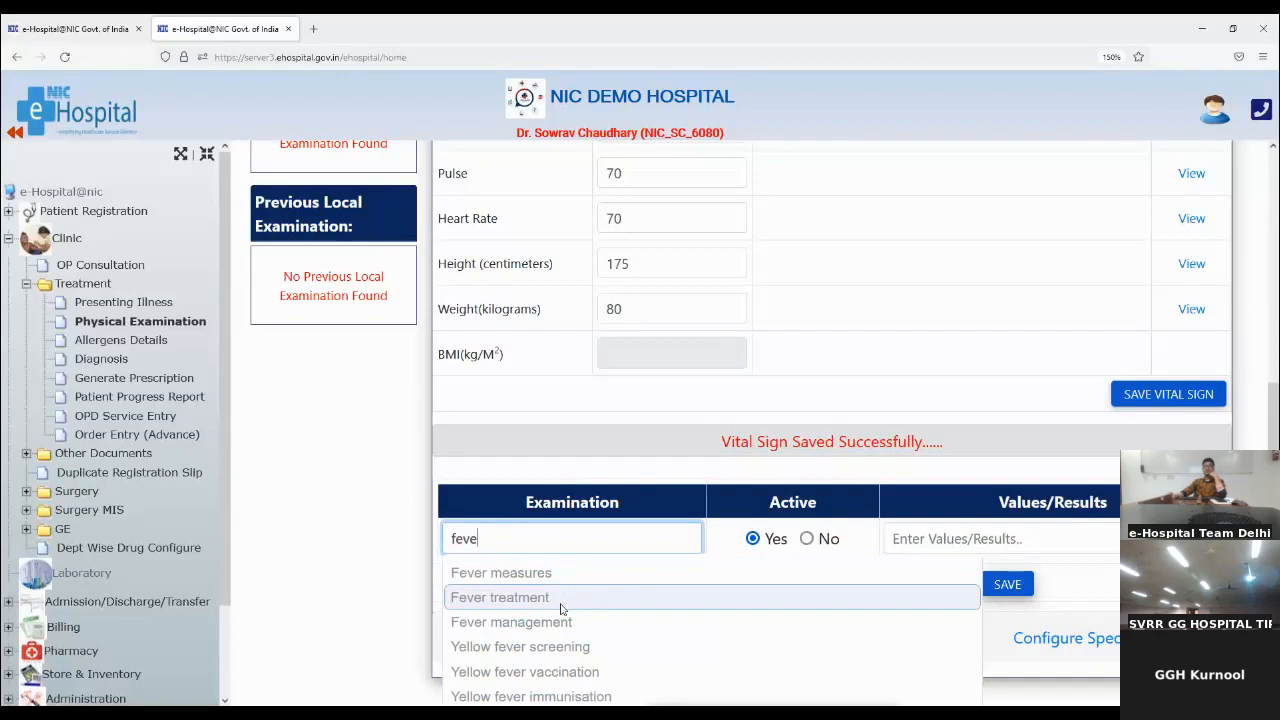
pyautogui.click(566, 606)
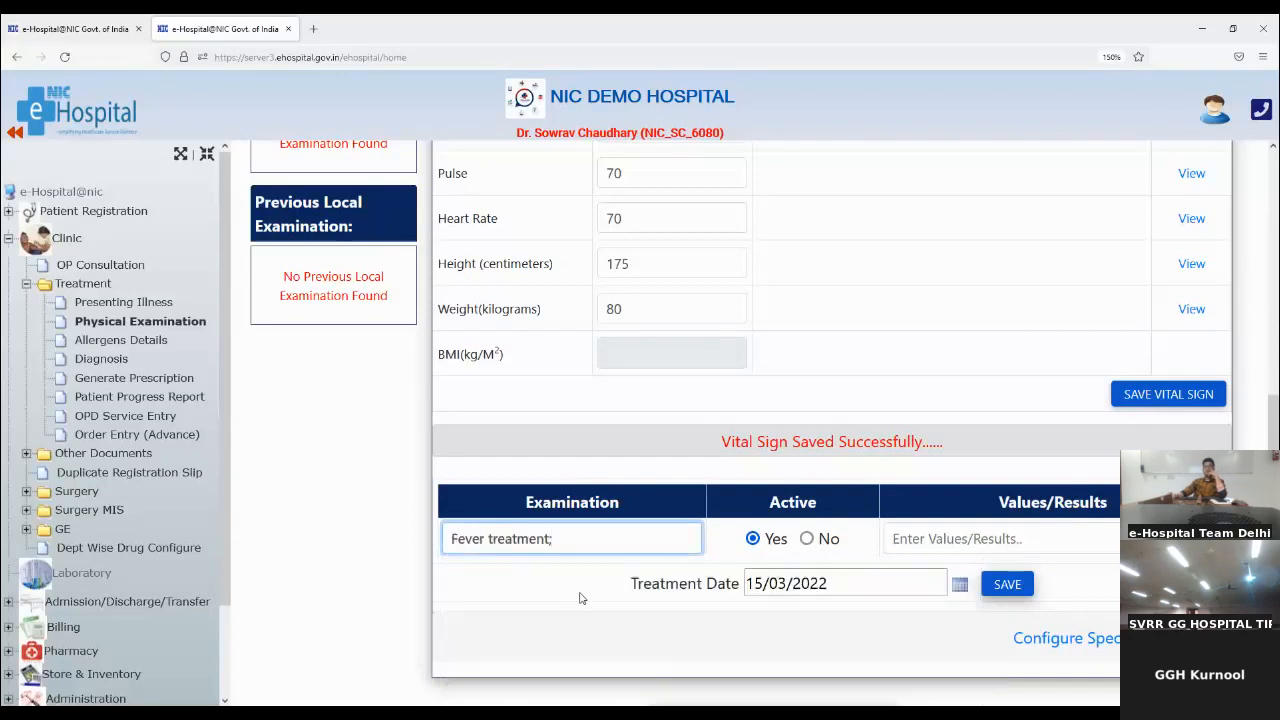
# Step: Enter test as the Fever treatment result and save the general examination
pyautogui.click(940, 540)
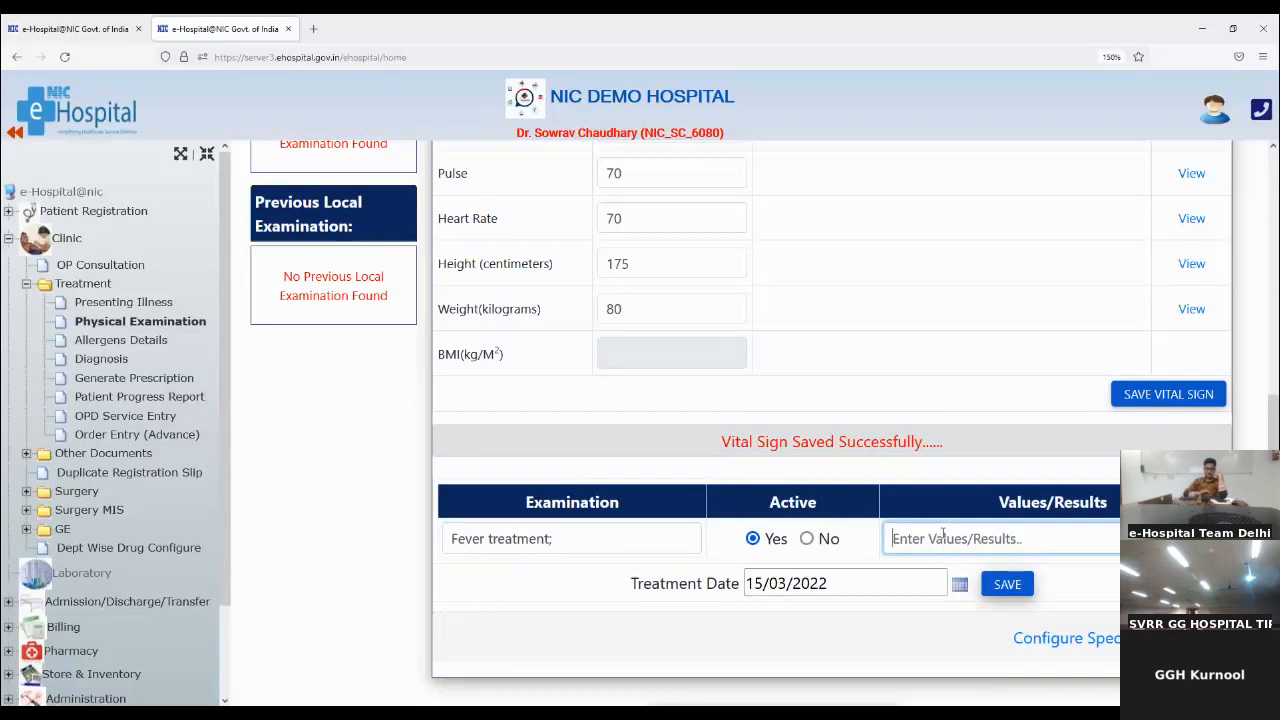
pyautogui.write('test')
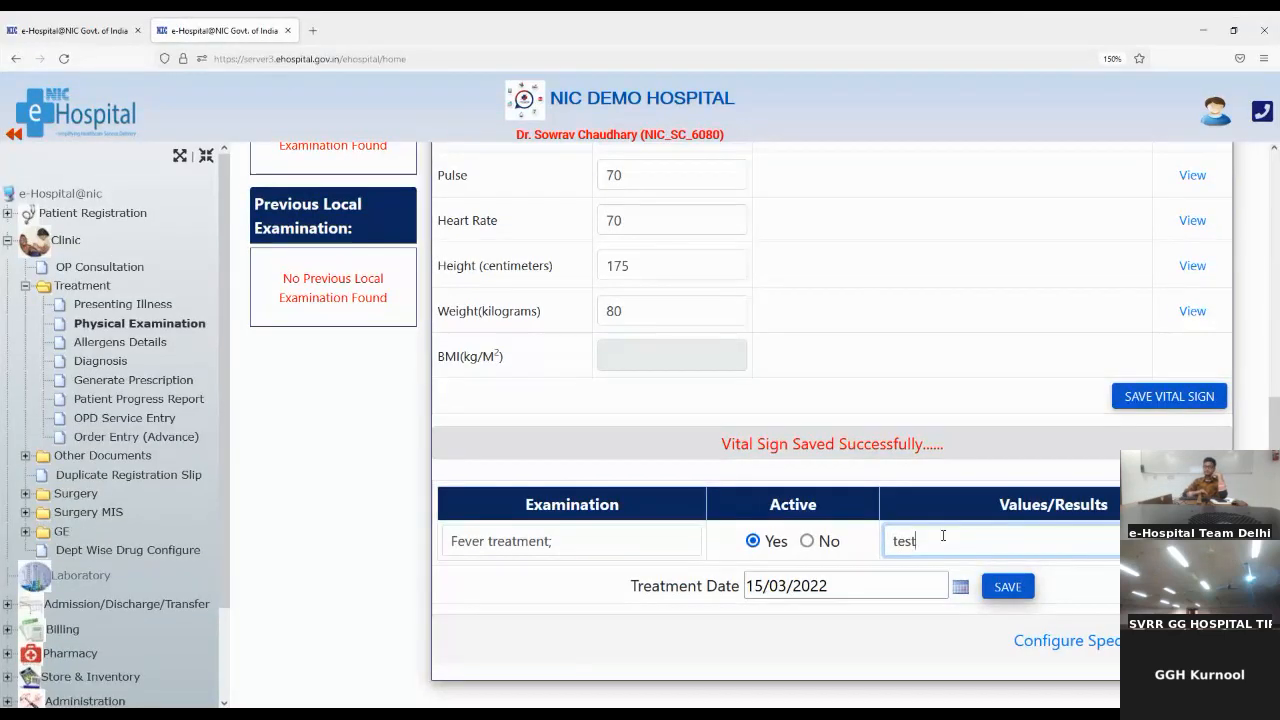
pyautogui.click(1014, 592)
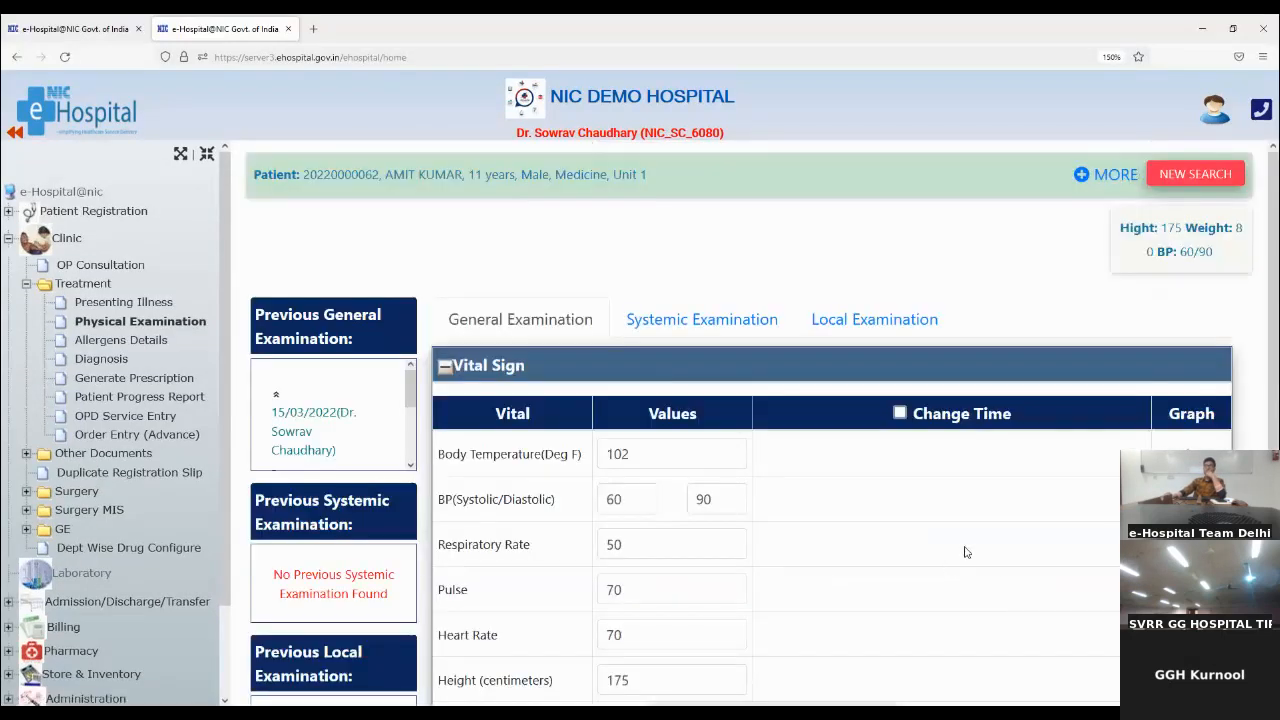
# Step: Record Typhoid vaccination as a systemic examination with the result test and save it
pyautogui.click(730, 326)
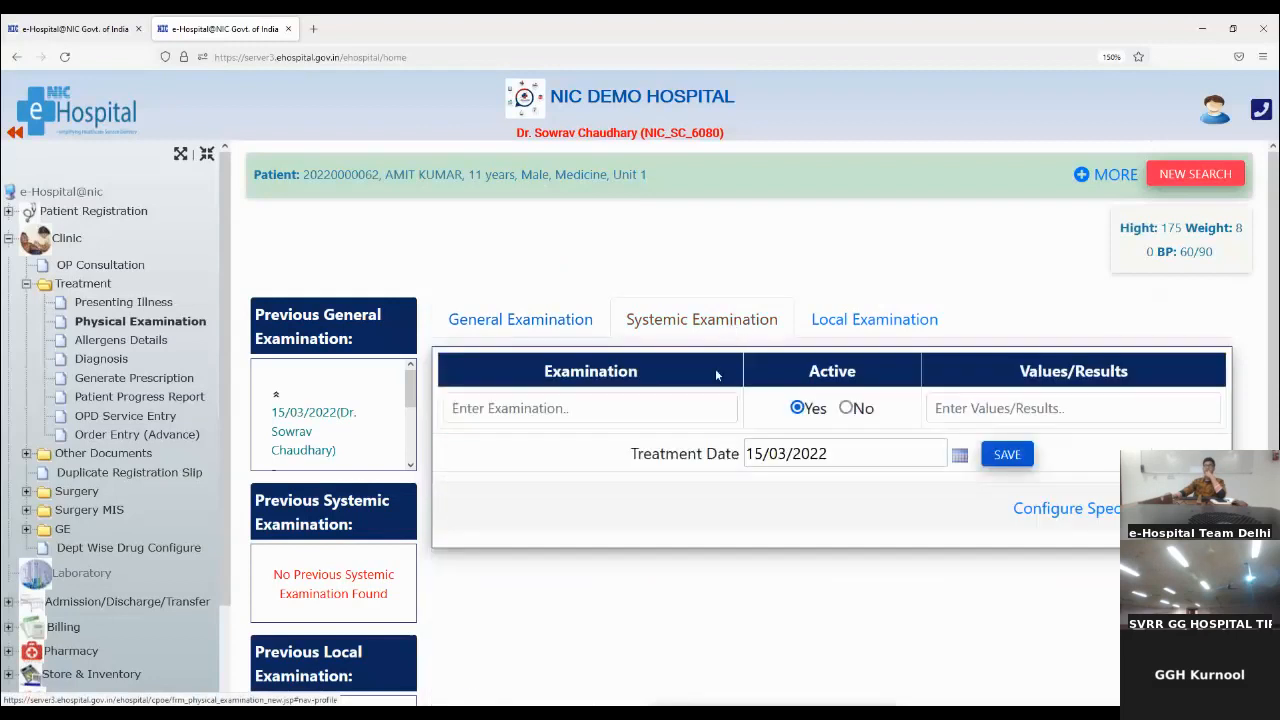
pyautogui.click(641, 409)
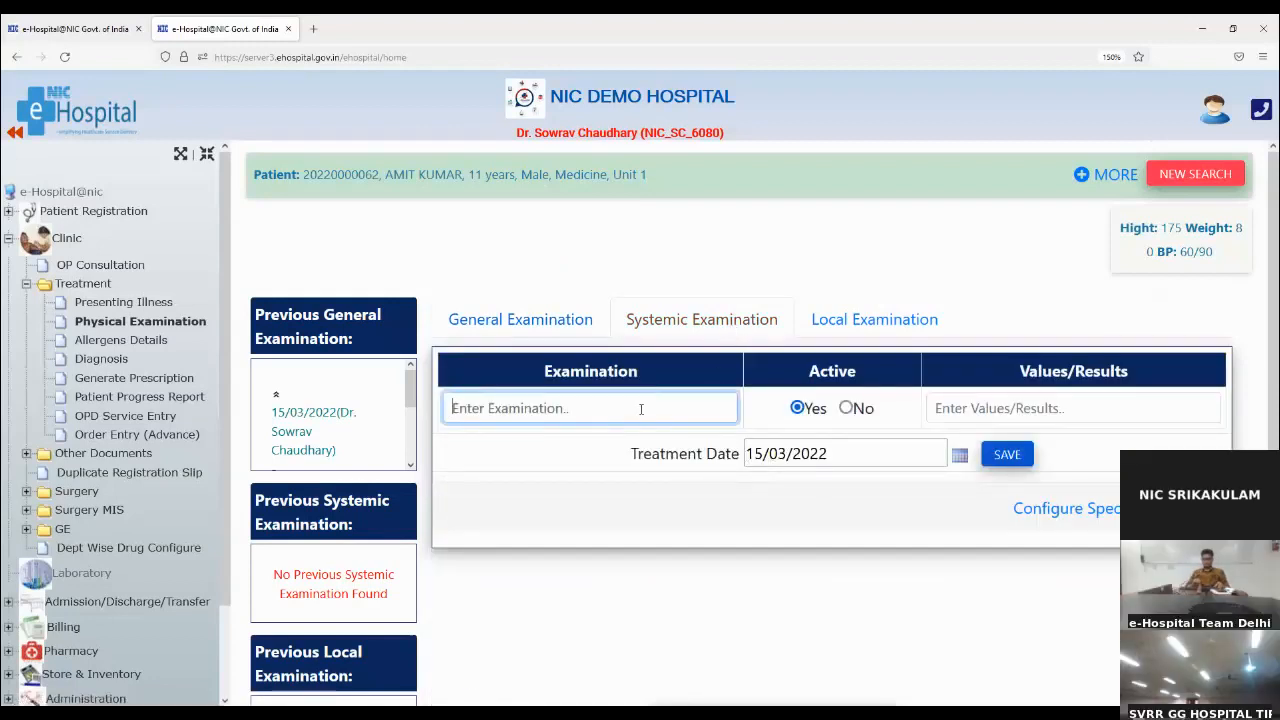
pyautogui.write('Ty')
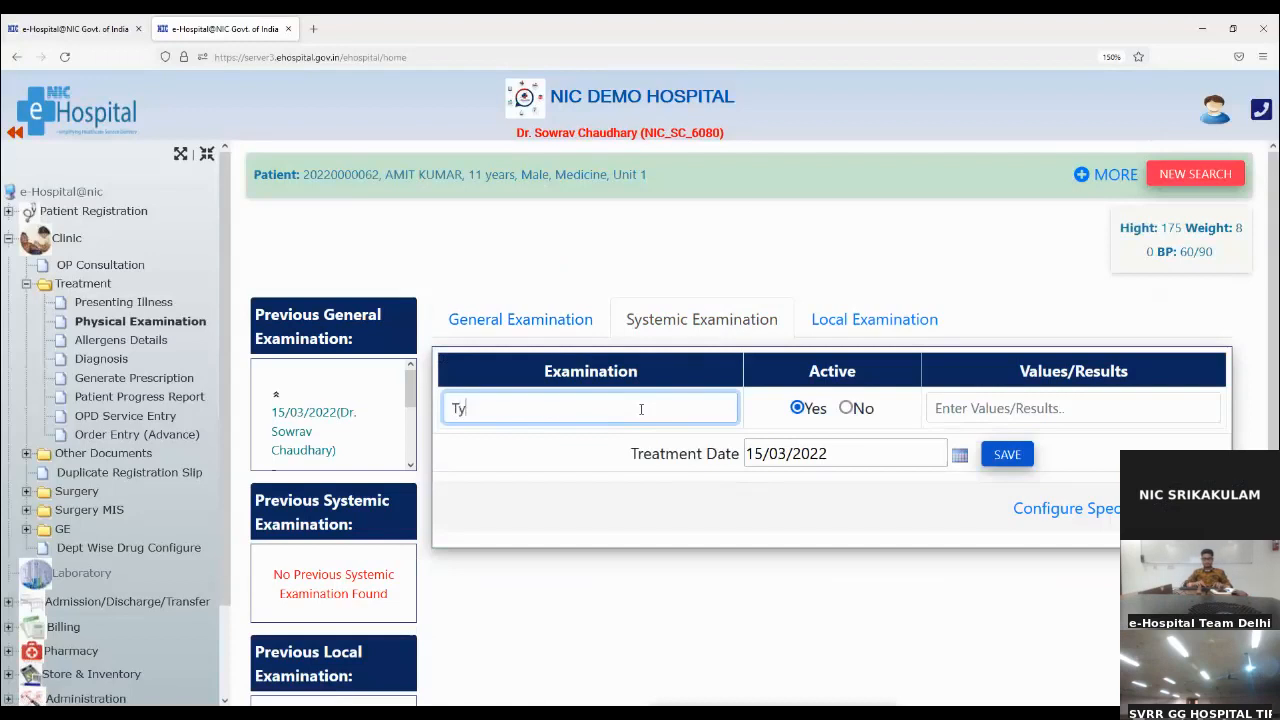
pyautogui.write('phoid')
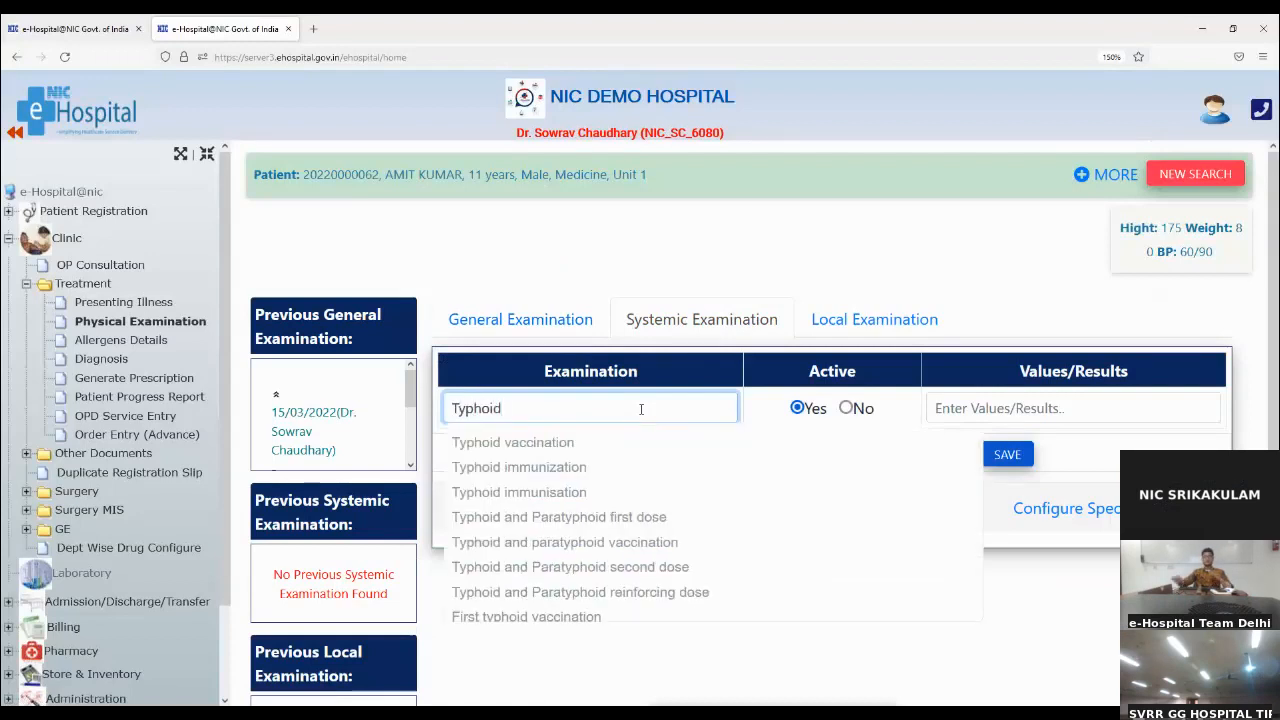
pyautogui.click(560, 442)
pyautogui.click(1120, 400)
pyautogui.write('test')
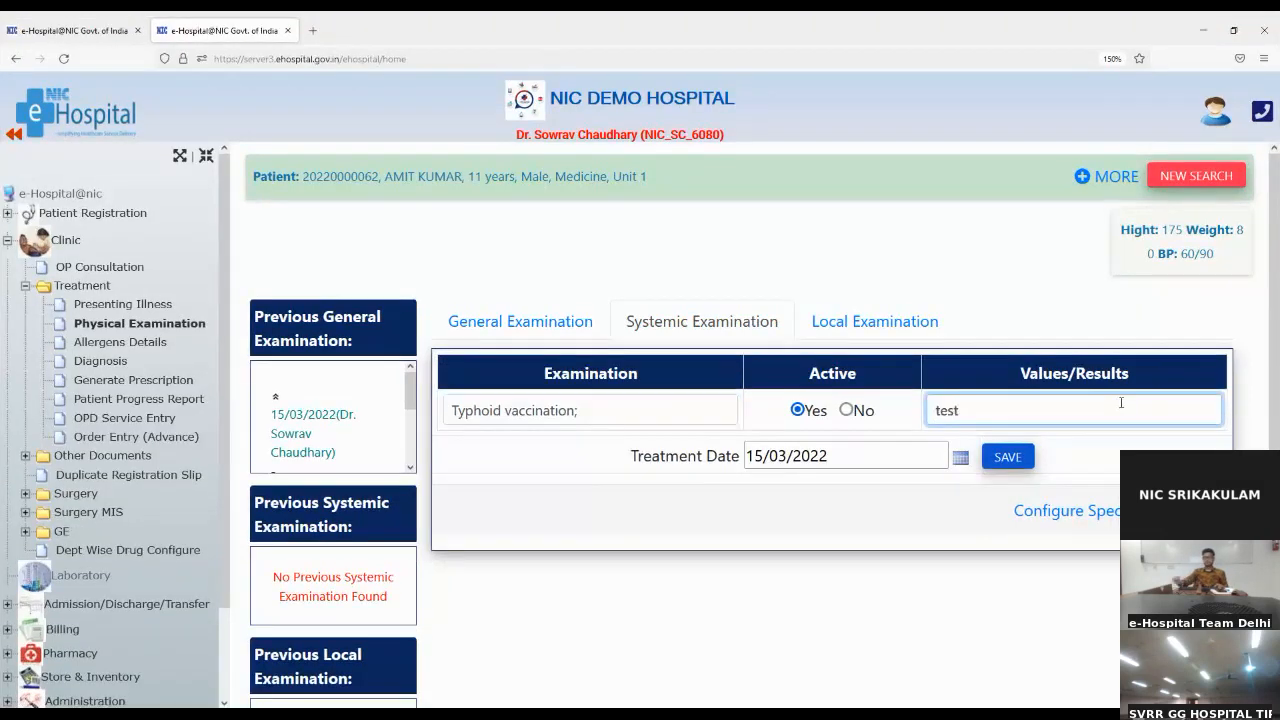
pyautogui.click(1005, 458)
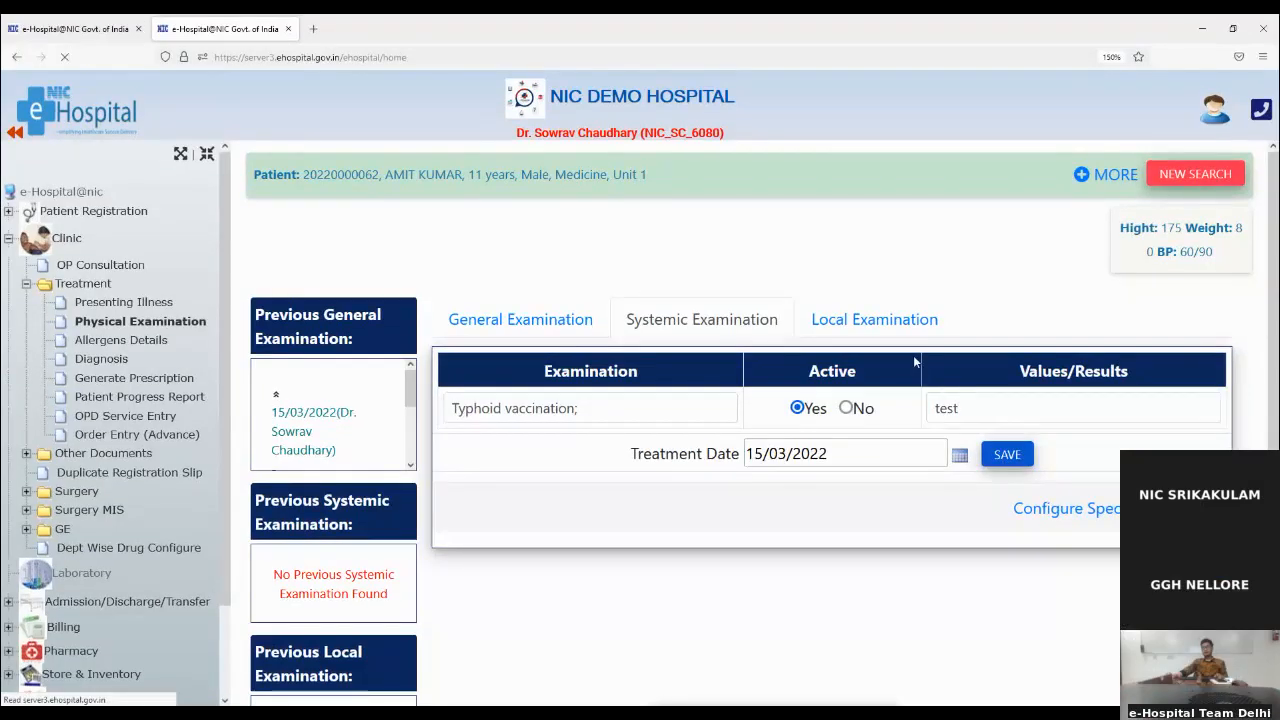
# Step: Add Body cooling as a local examination and save it
pyautogui.click(908, 328)
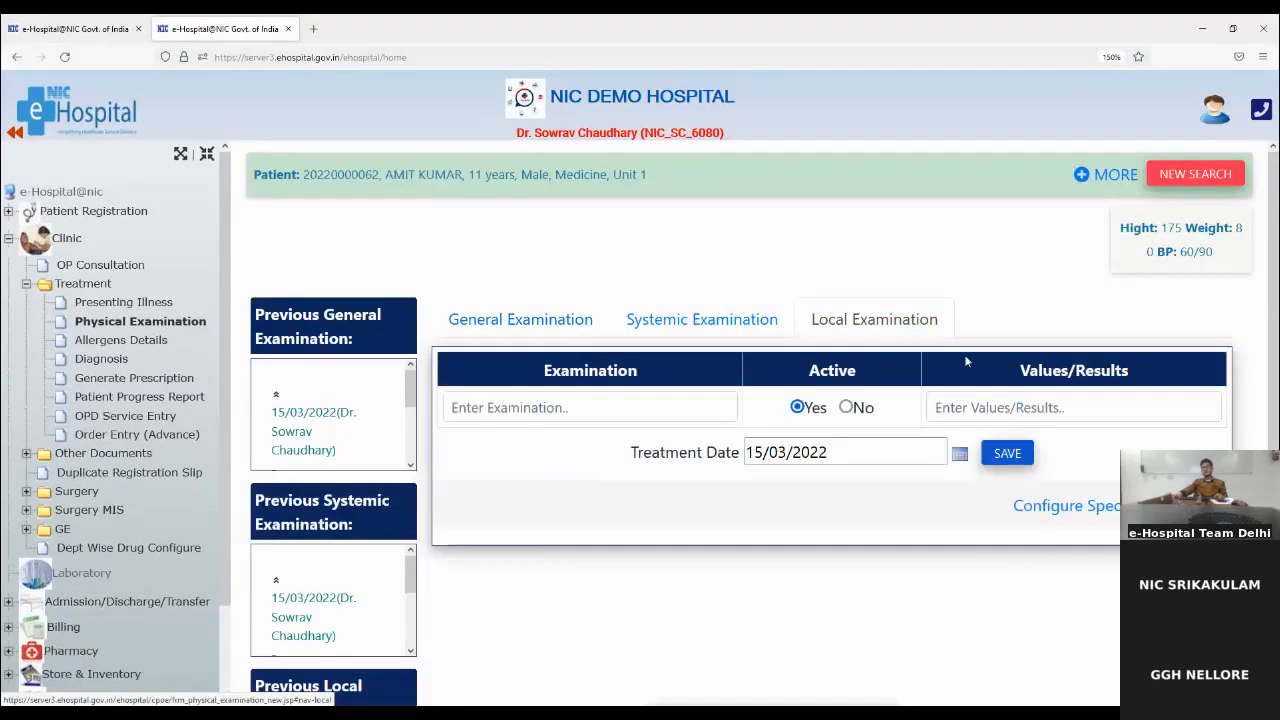
pyautogui.click(651, 396)
pyautogui.write('body')
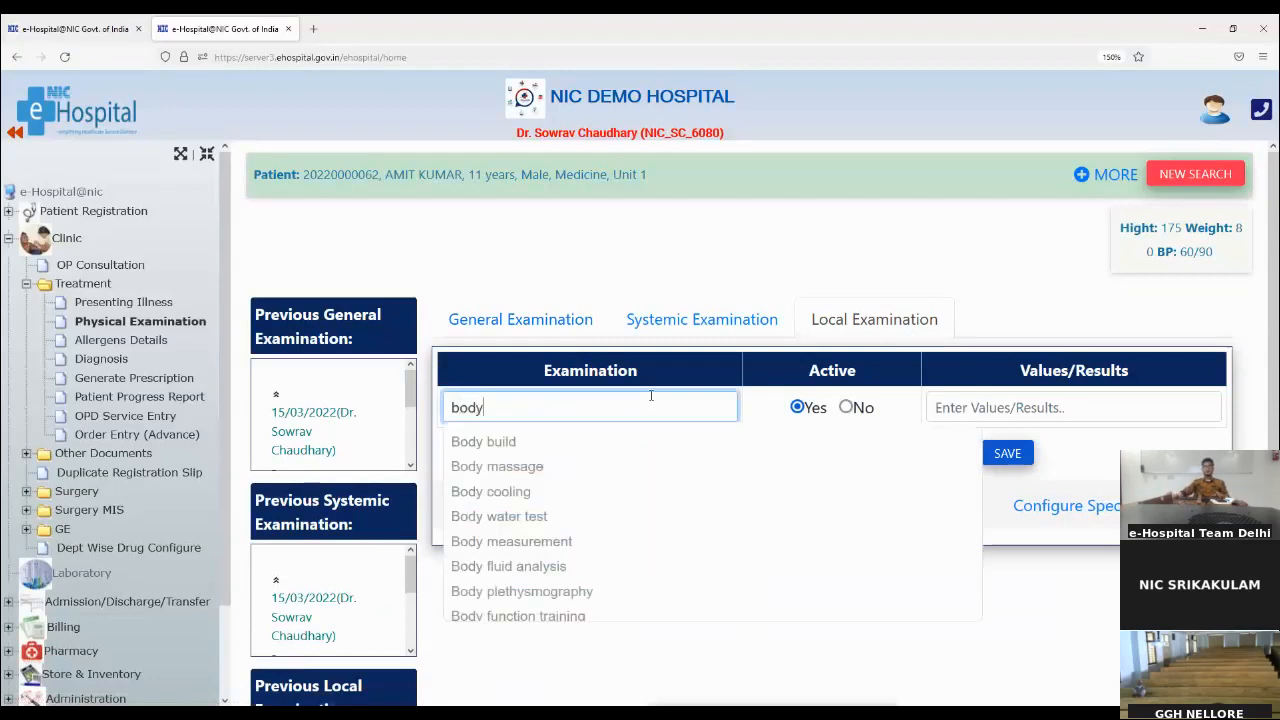
pyautogui.click(538, 492)
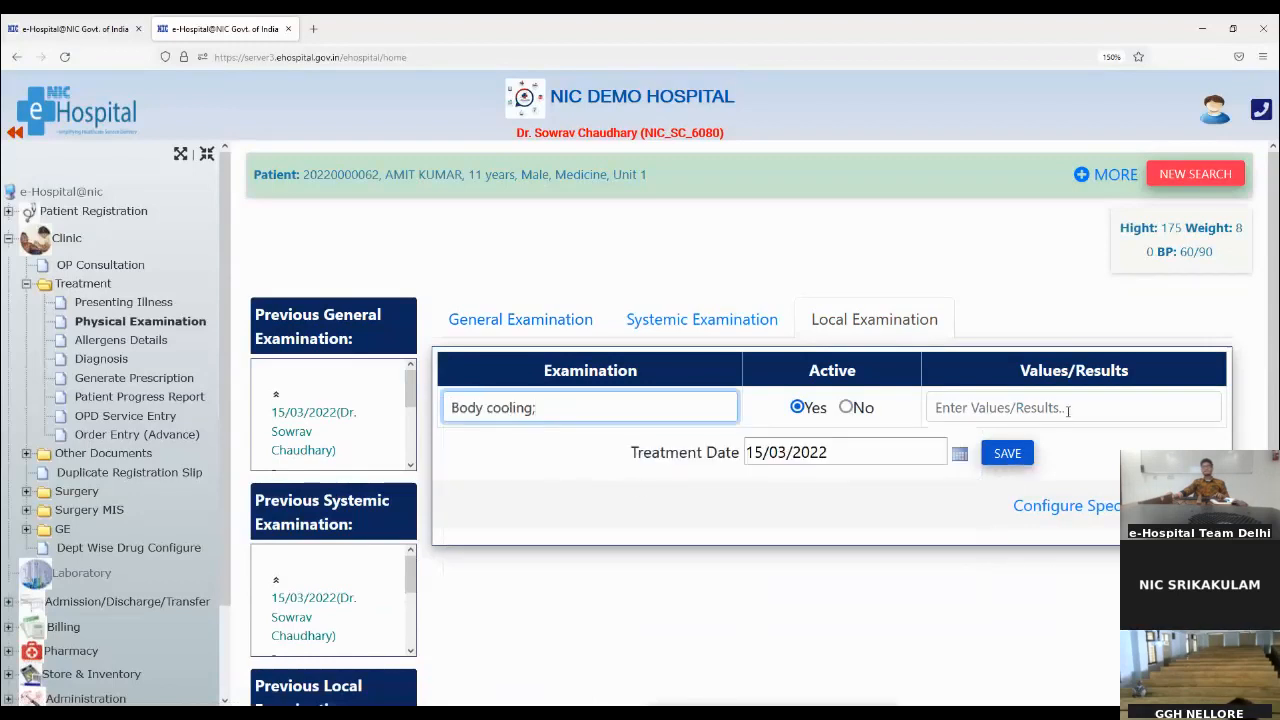
pyautogui.click(1010, 460)
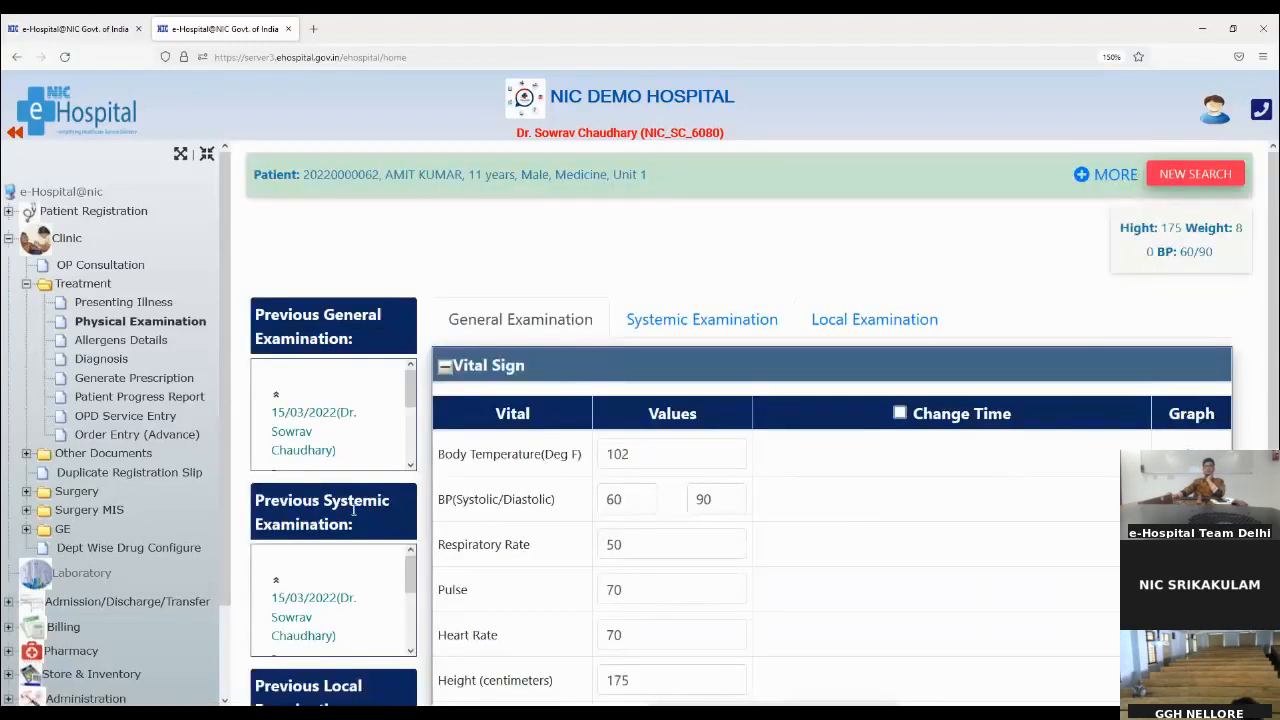
# Step: Review the patient's previous general, systemic and local examination records
pyautogui.scroll(-5, 372, 456)
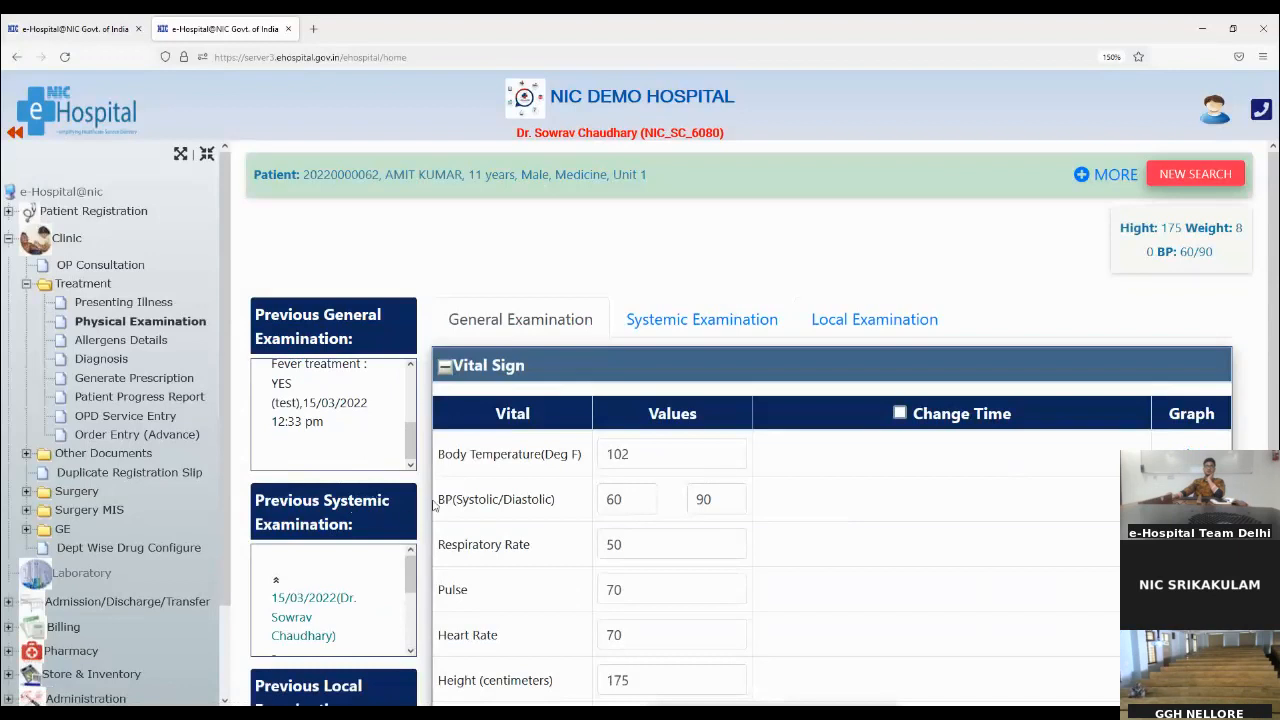
pyautogui.scroll(-1, 436, 508)
pyautogui.scroll(-4, 436, 508)
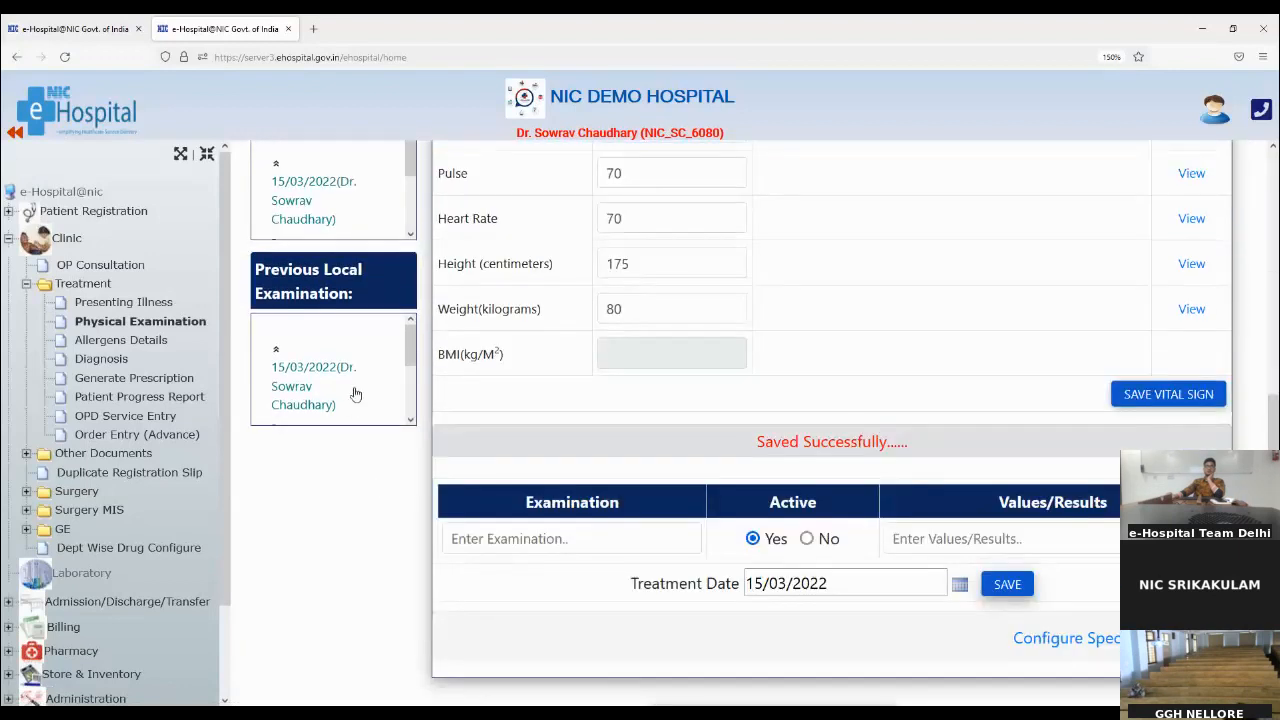
pyautogui.scroll(-3, 356, 393)
pyautogui.scroll(3, 355, 393)
pyautogui.scroll(5, 487, 441)
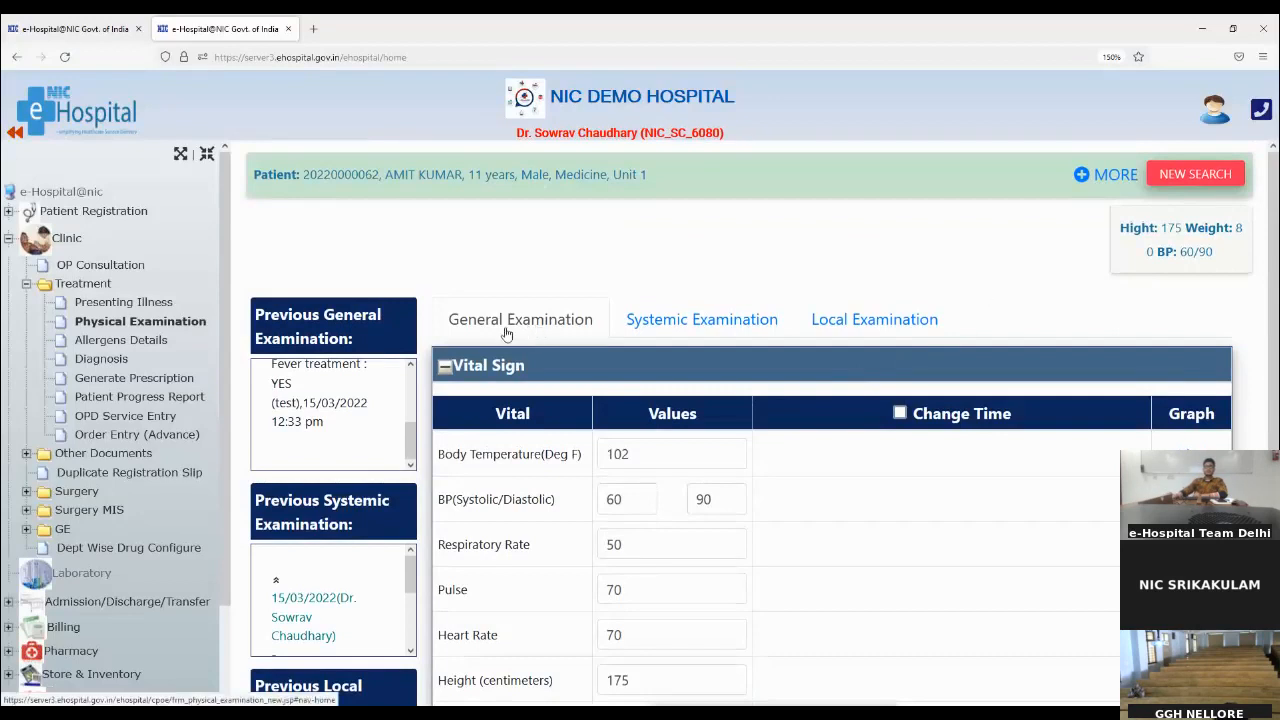
# Step: Open the patient's allergens details and mark a Beets food allergy with mild severity
pyautogui.click(136, 343)
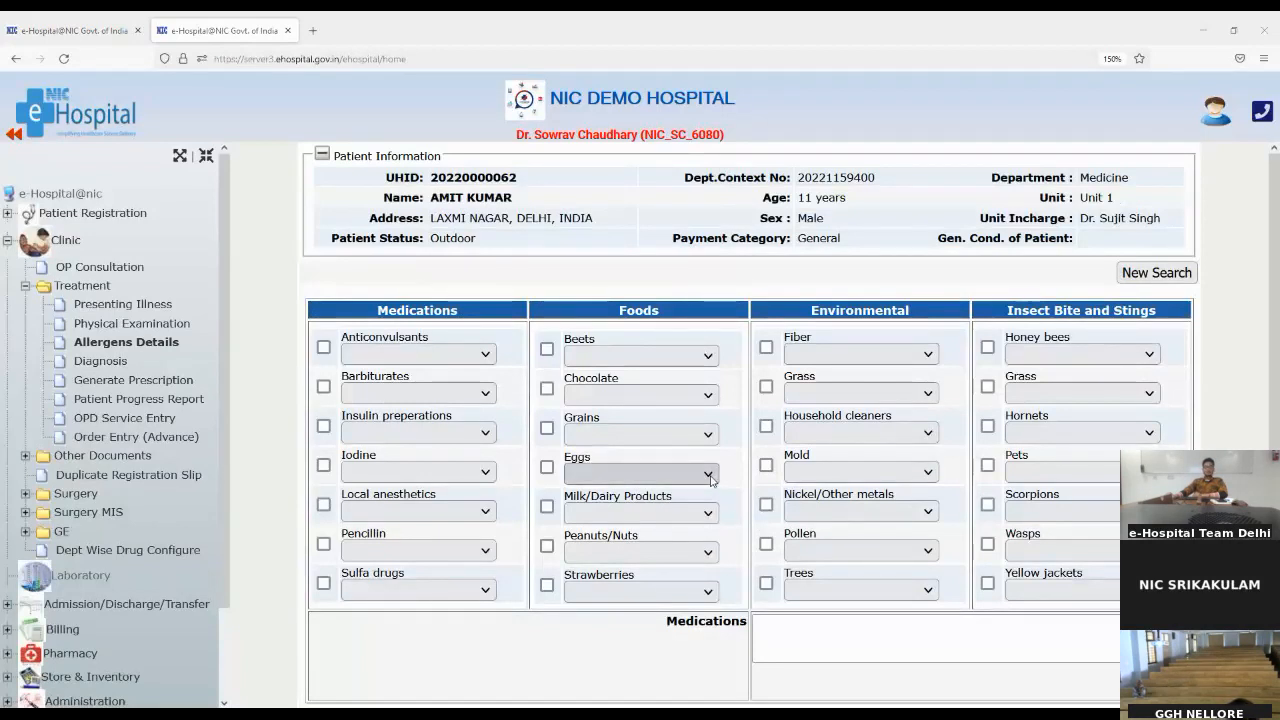
pyautogui.click(547, 350)
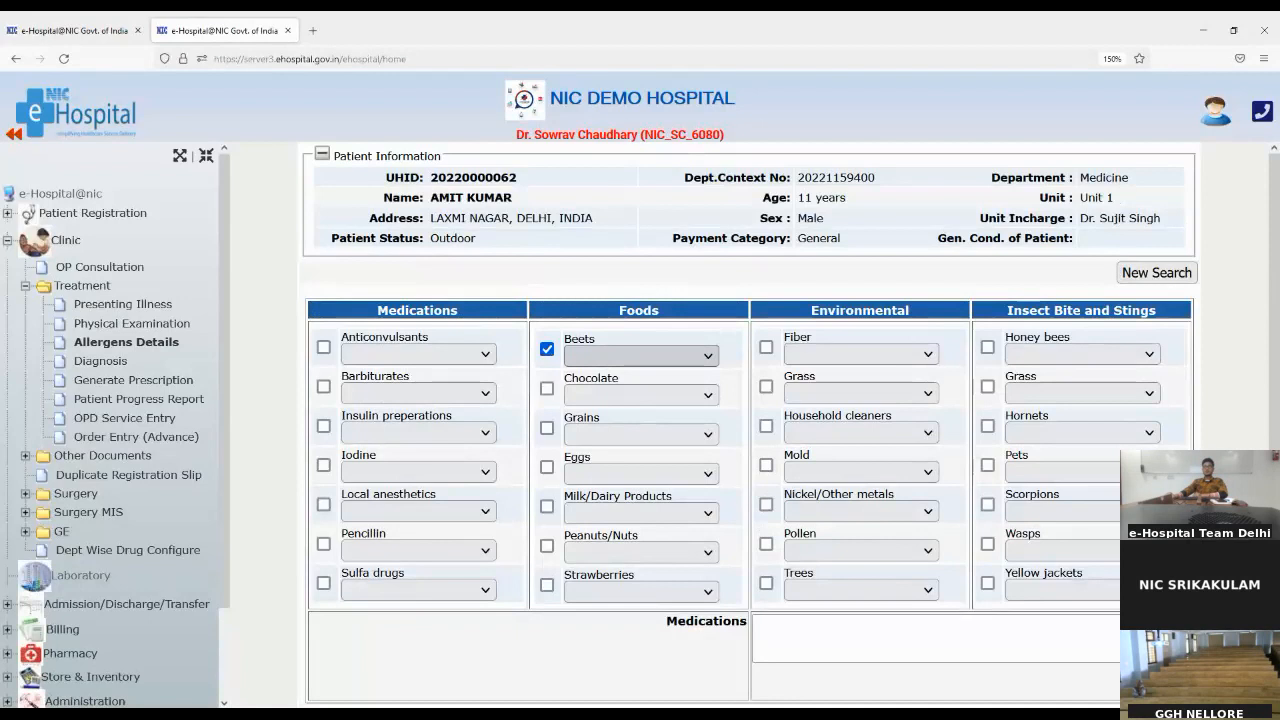
pyautogui.click(661, 406)
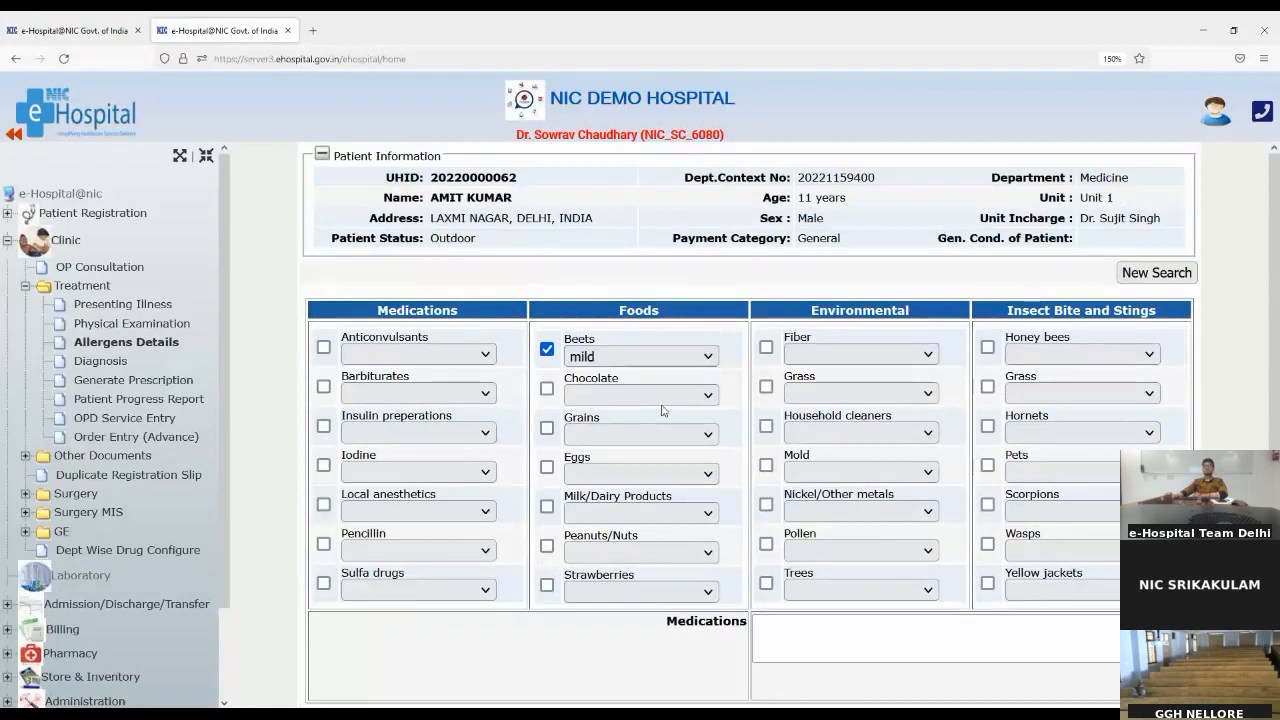
# Step: Add brufen from the drug store list as the allergy medication, save the allergens details and check the save status
pyautogui.scroll(-1, 970, 378)
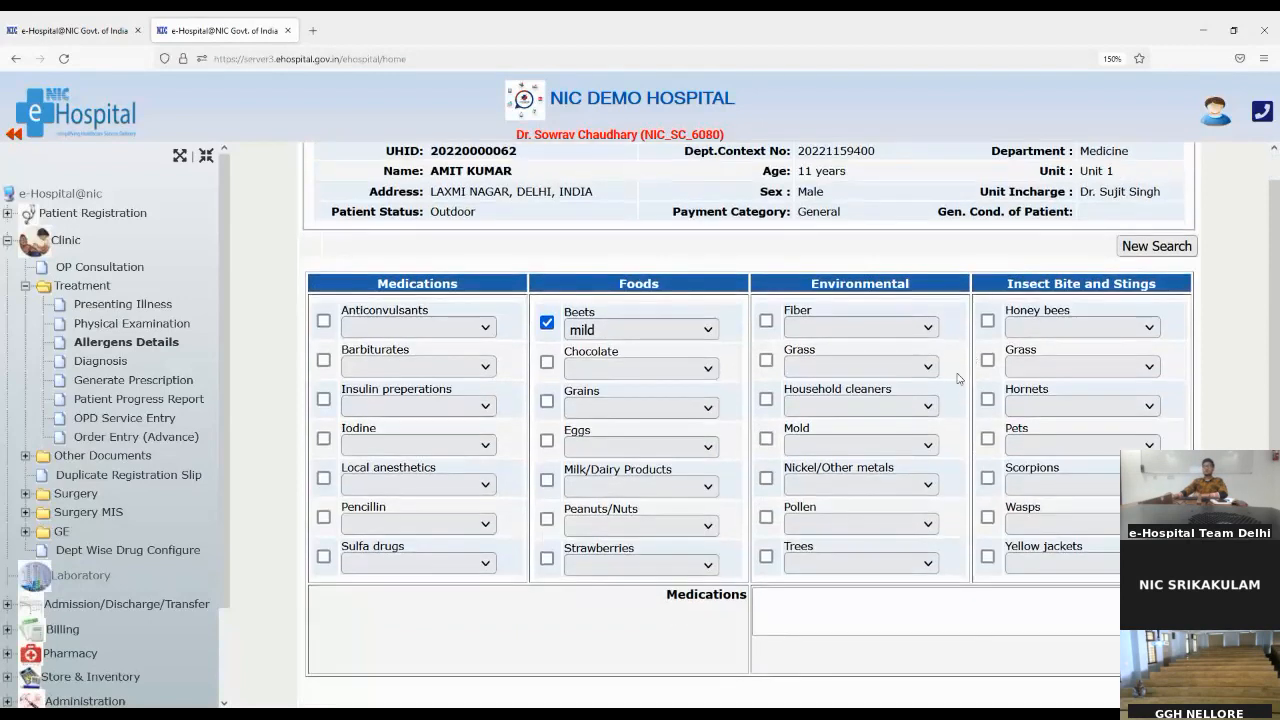
pyautogui.click(833, 606)
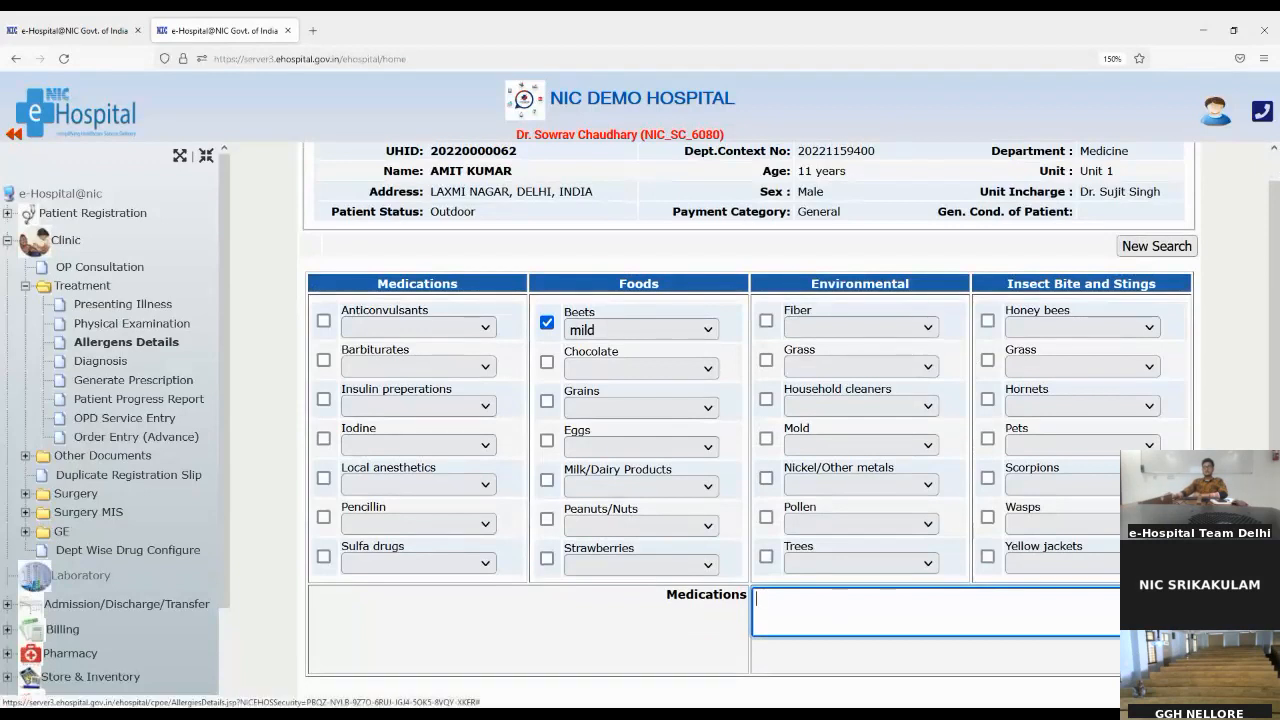
pyautogui.click(1160, 627)
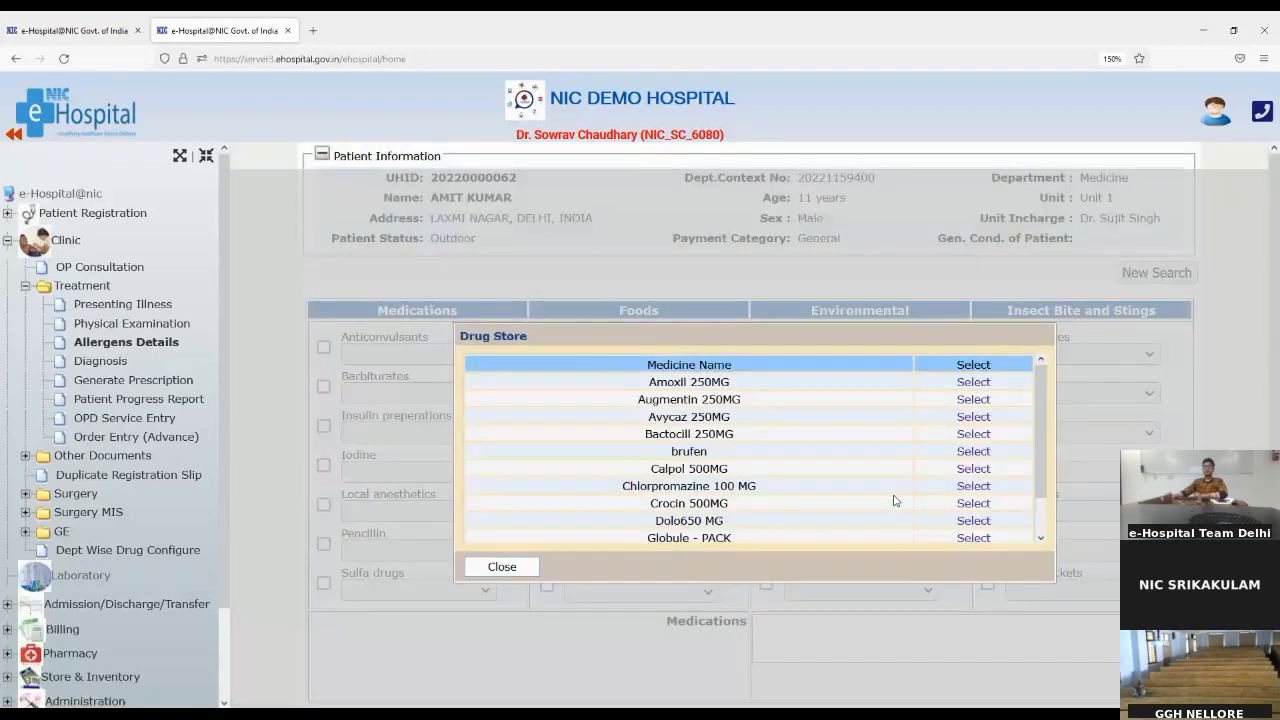
pyautogui.click(966, 457)
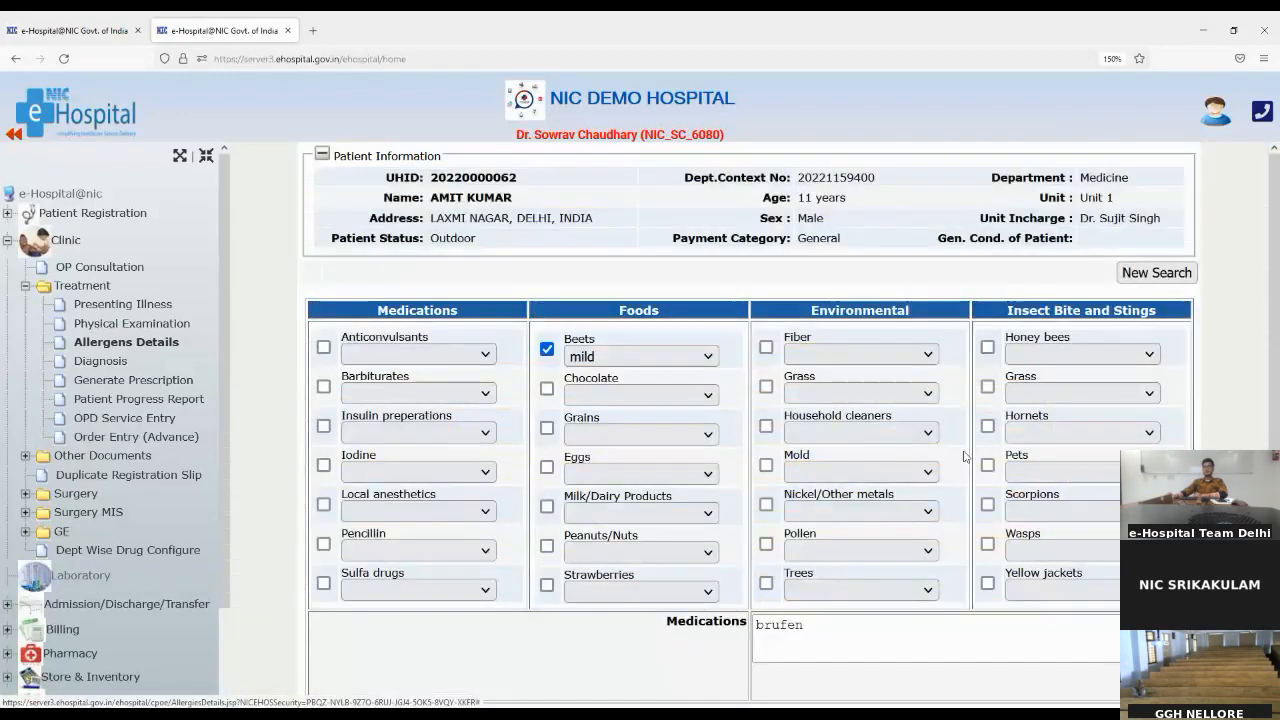
pyautogui.scroll(-1, 958, 455)
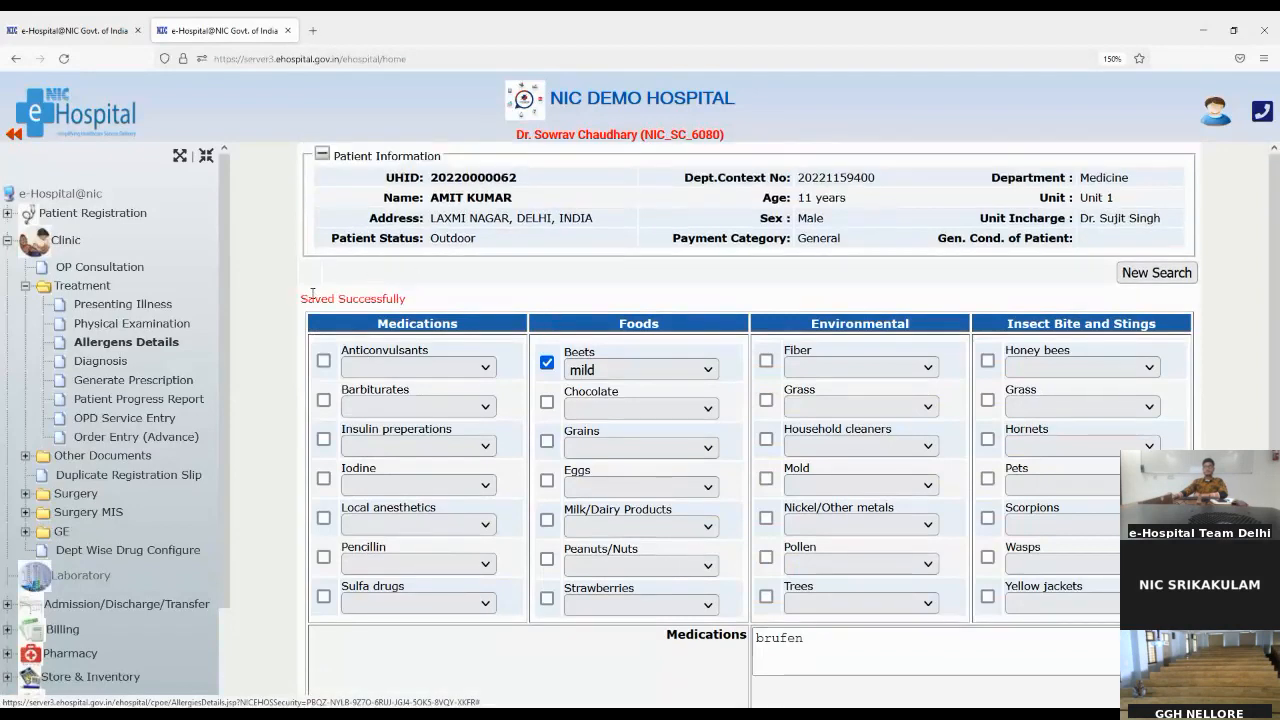
pyautogui.moveTo(312, 293); pyautogui.dragTo(426, 312)
pyautogui.click(447, 297)
# Step: Open the Diagnosis form for the patient's treatment
pyautogui.click(108, 364)
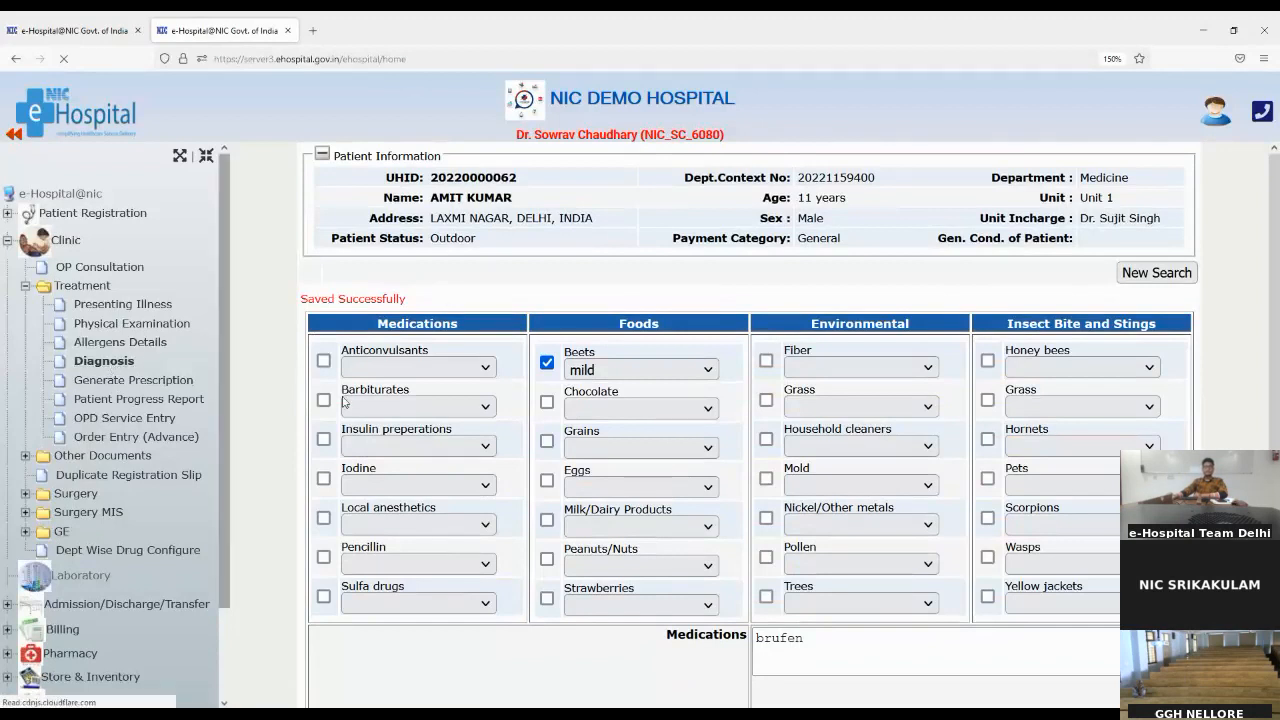